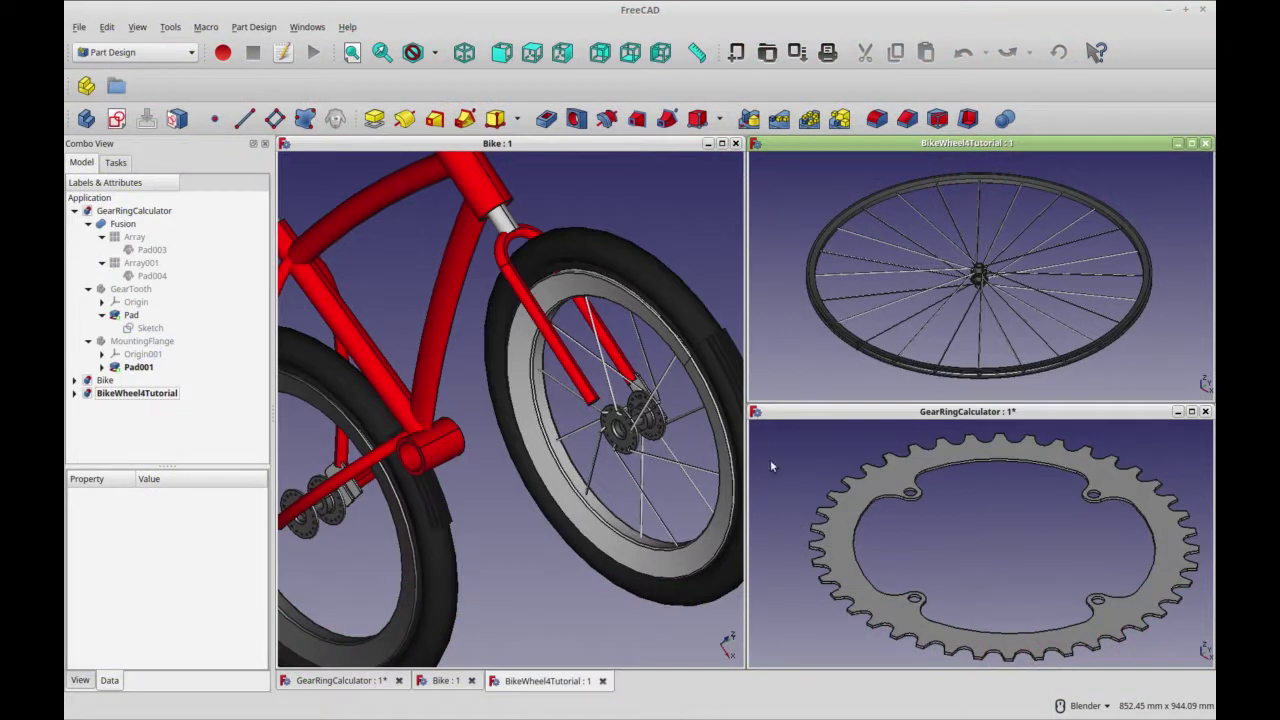
# Close the Bike model document, leaving GearRingCalculator and BikeWheel4Tutorial open.
pyautogui.click(704, 179)
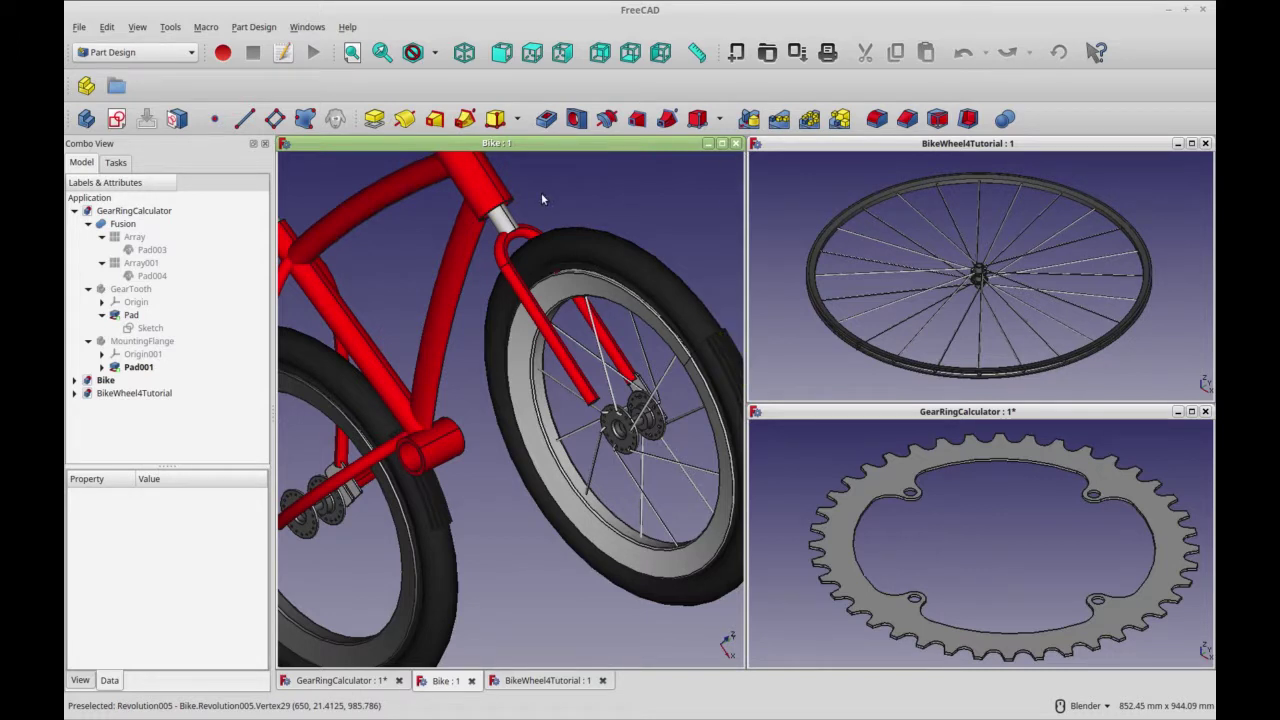
pyautogui.click(736, 144)
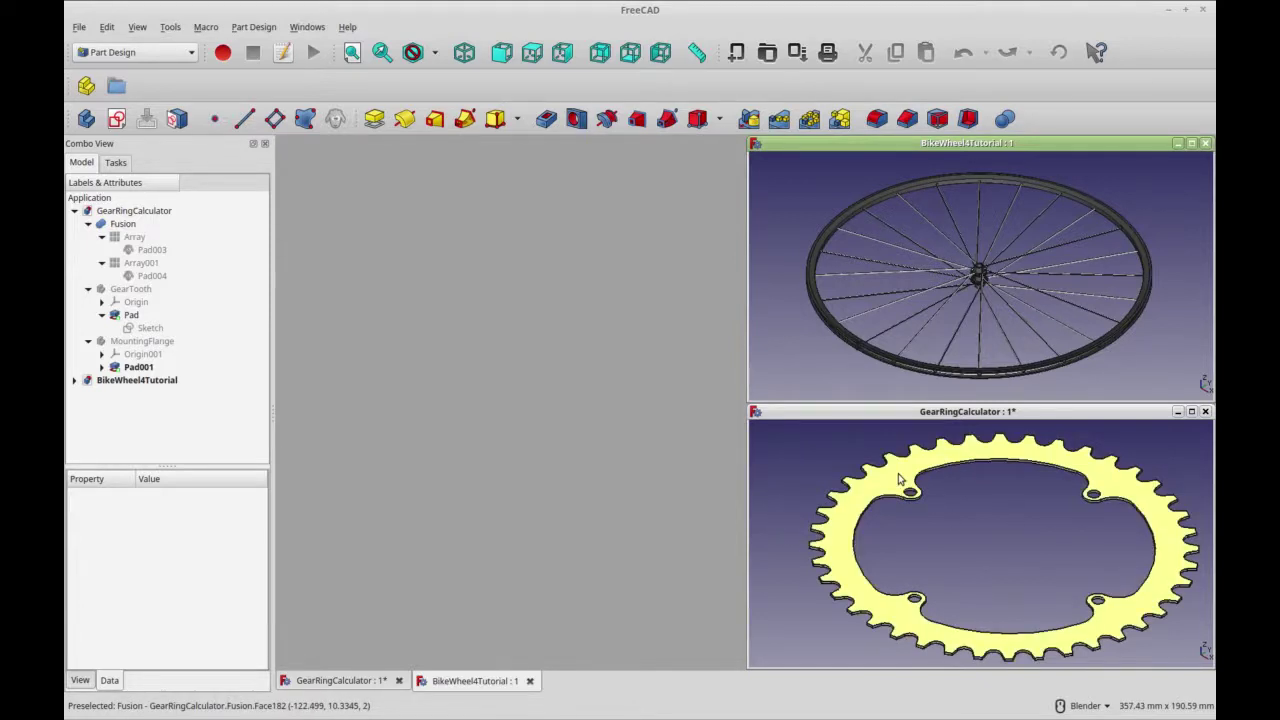
# Close BikeWheel4Tutorial, maximize GearRingCalculator and inspect Sketch001's placement under Pad001.
pyautogui.click(1205, 143)
pyautogui.click(1193, 412)
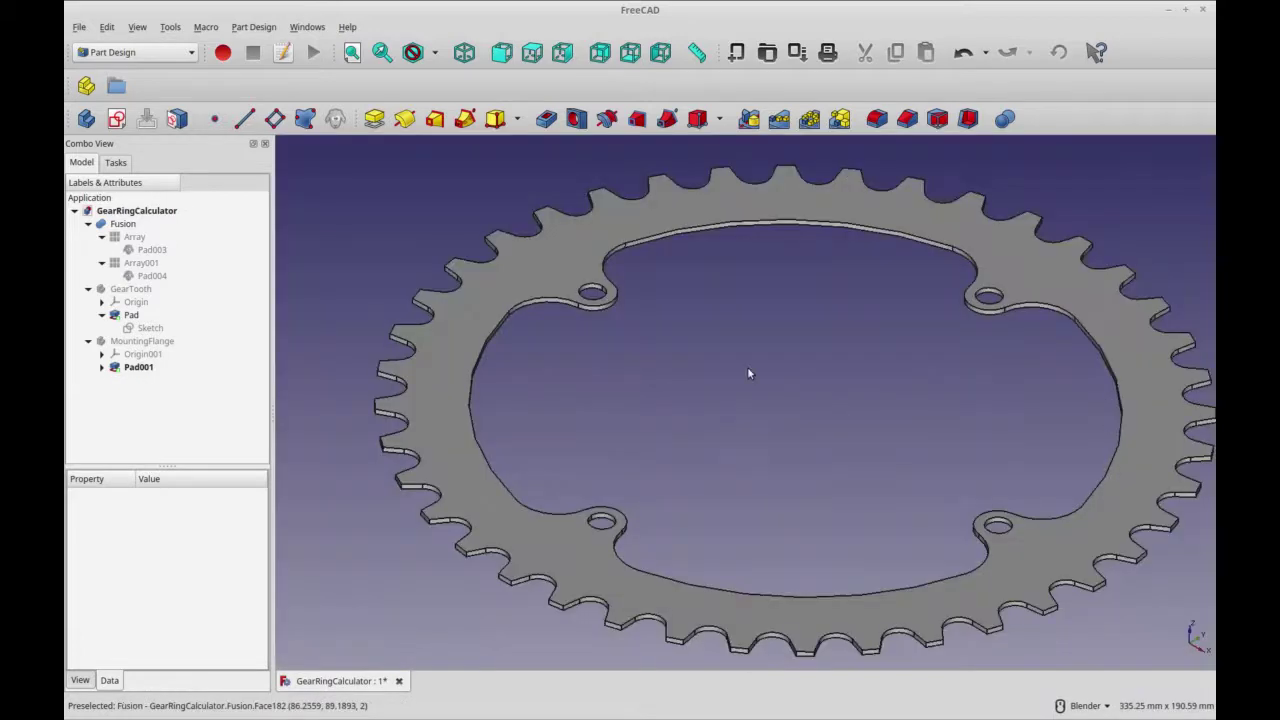
pyautogui.moveTo(748, 374); pyautogui.dragTo(726, 372, button='middle')
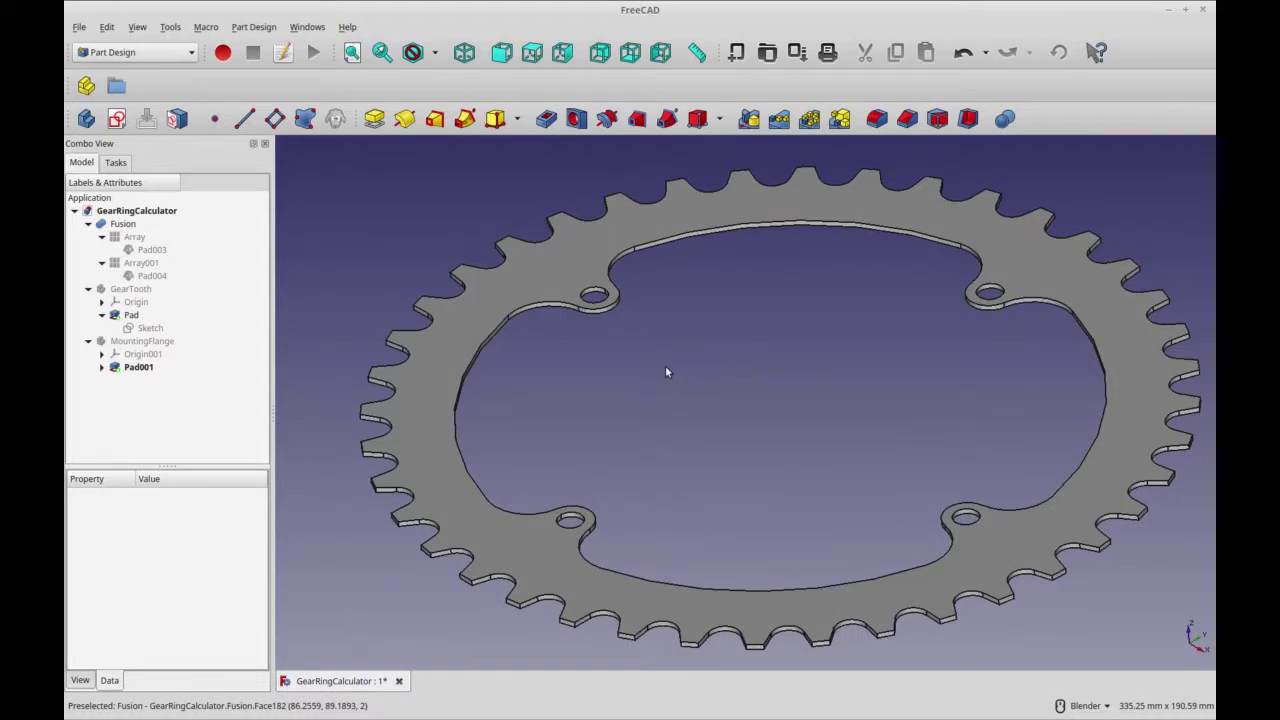
pyautogui.moveTo(666, 366); pyautogui.dragTo(689, 363, button='middle')
pyautogui.scroll(-2, 709, 377)
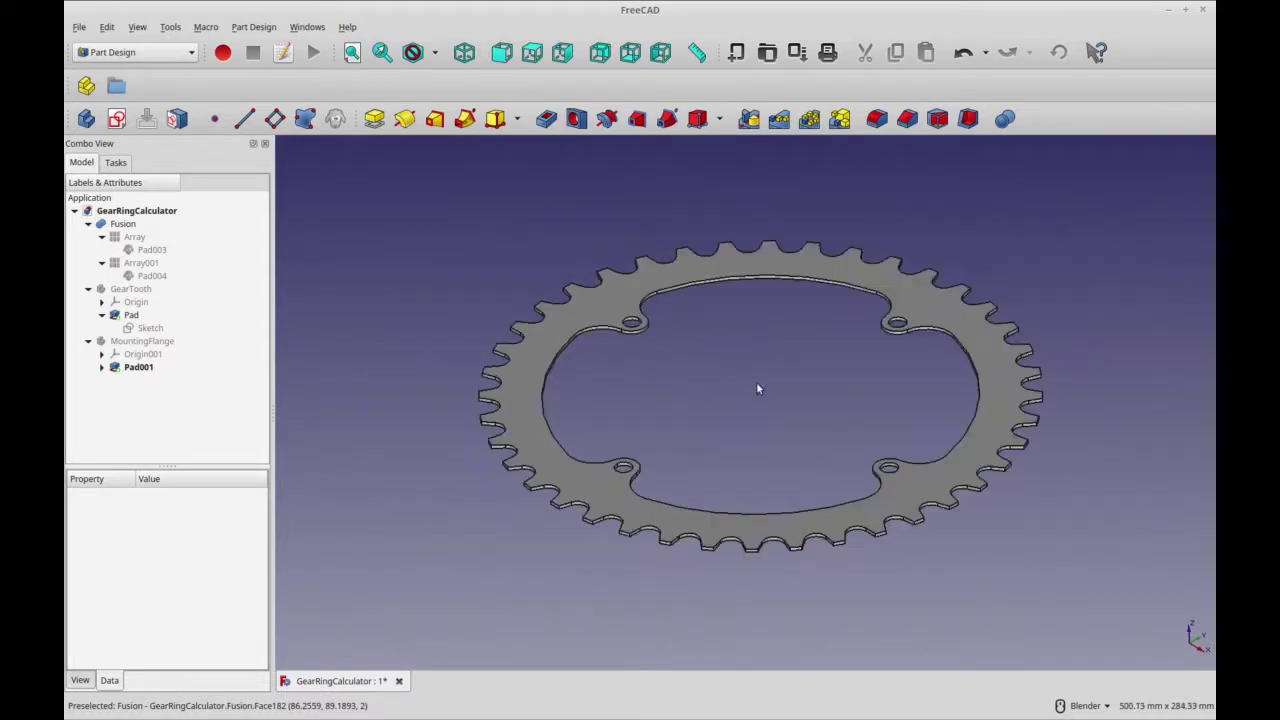
pyautogui.keyDown('shift'); pyautogui.moveTo(757, 386); pyautogui.dragTo(703, 357, button='middle'); pyautogui.keyUp('shift')
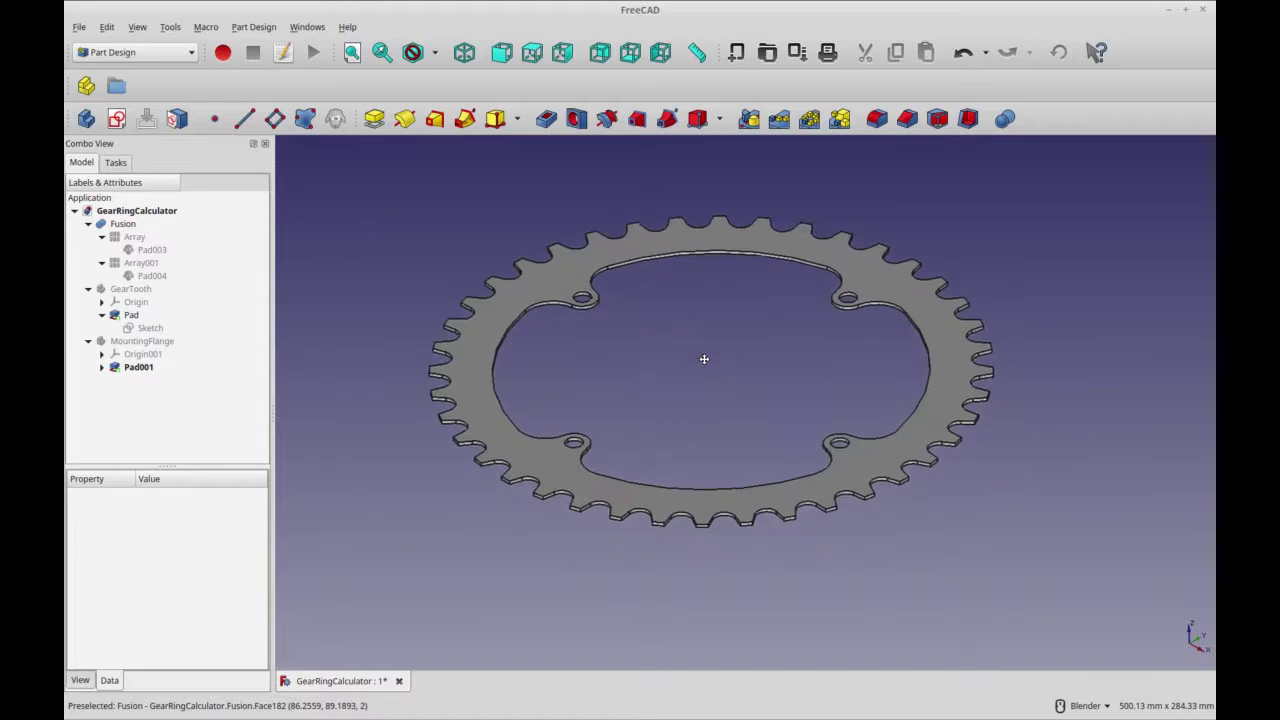
pyautogui.click(101, 367)
pyautogui.click(145, 383)
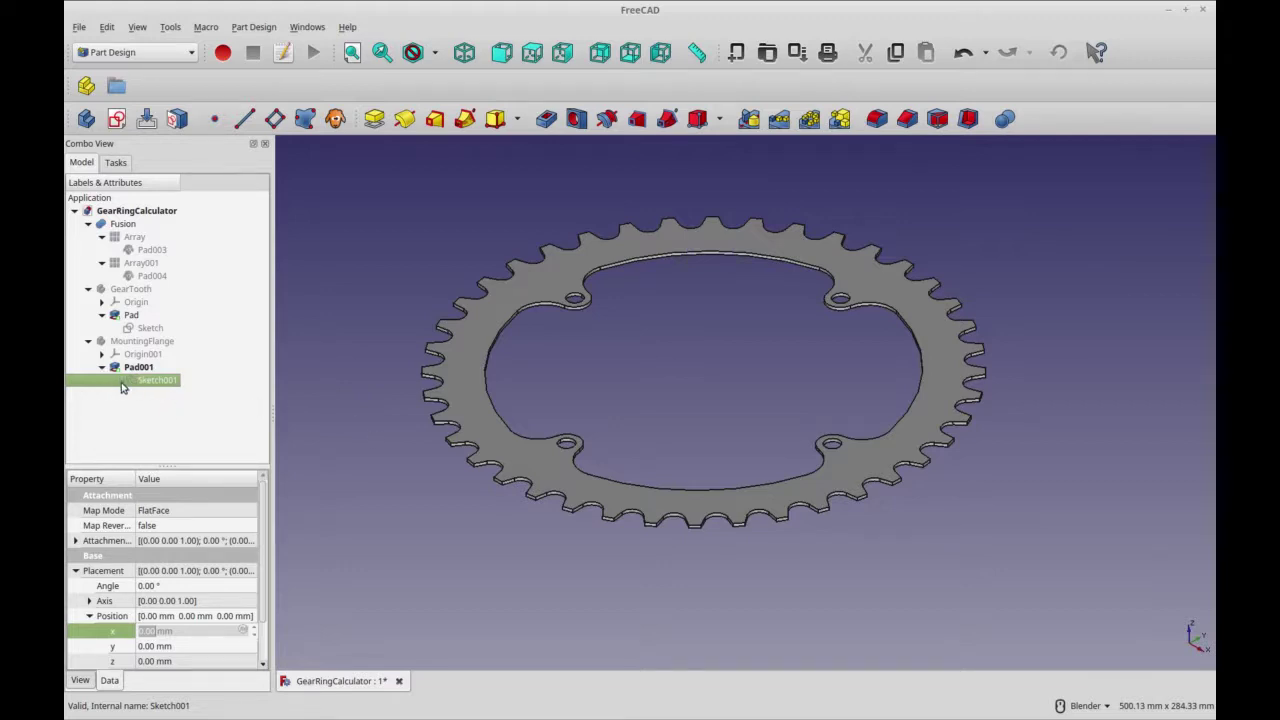
# Hide the Fusion gear ring and show only the GearTooth solid, fitted to the view.
pyautogui.click(130, 224)
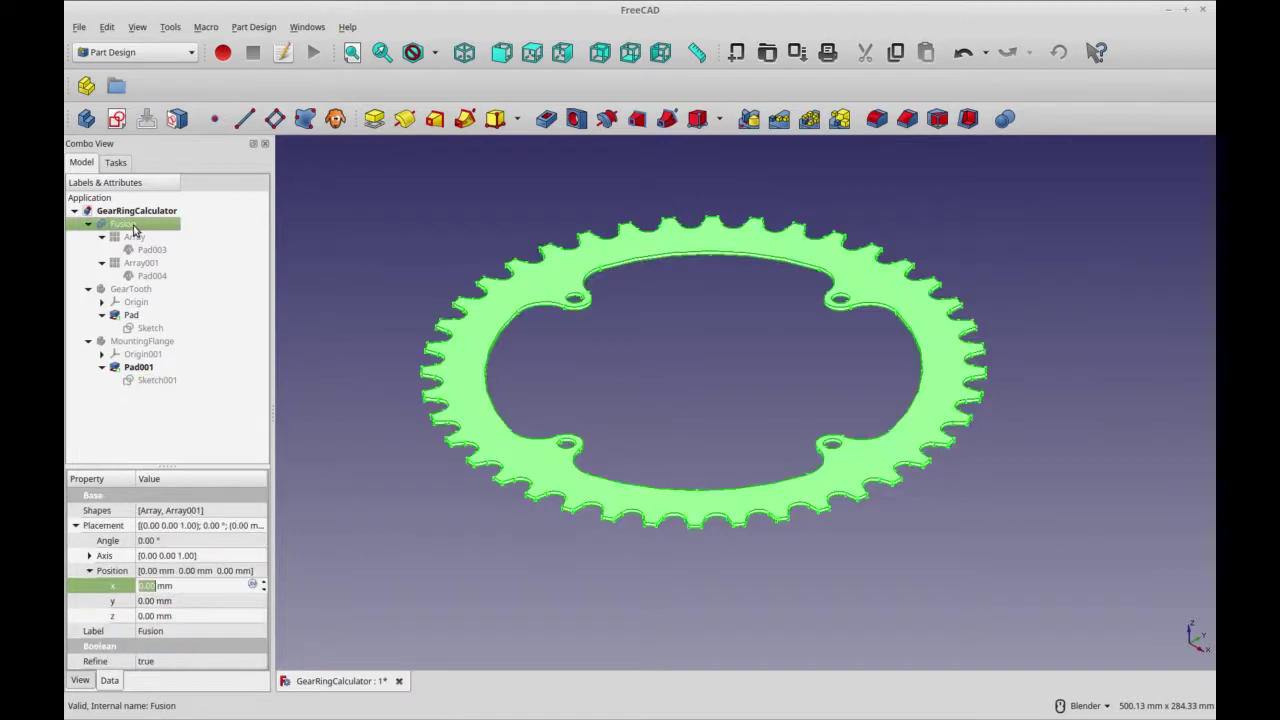
pyautogui.press('space')
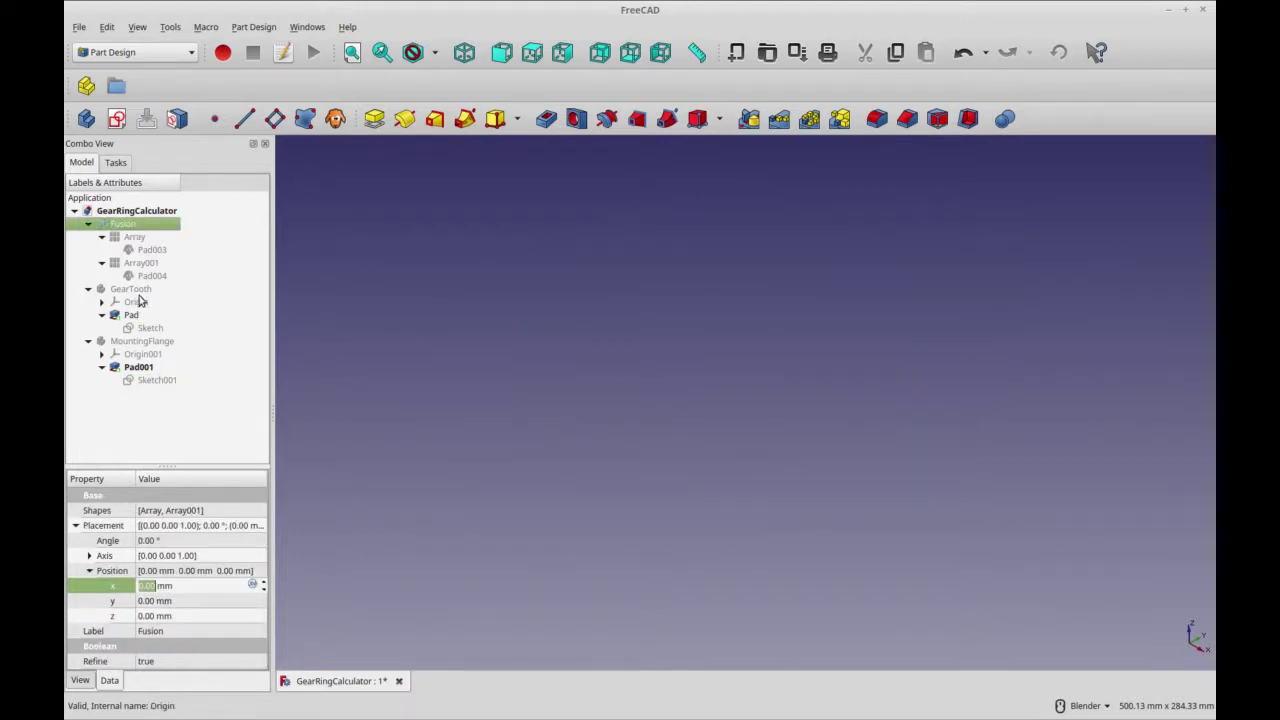
pyautogui.click(140, 289)
pyautogui.press('space')
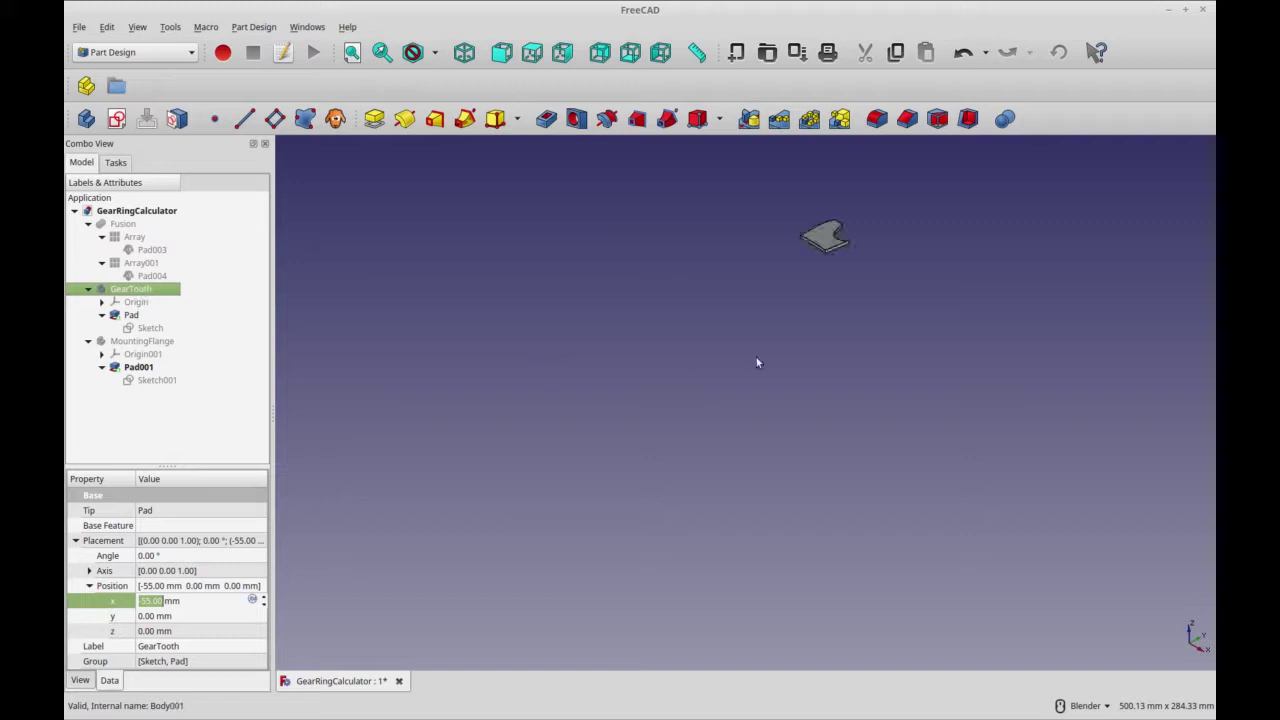
pyautogui.click(352, 52)
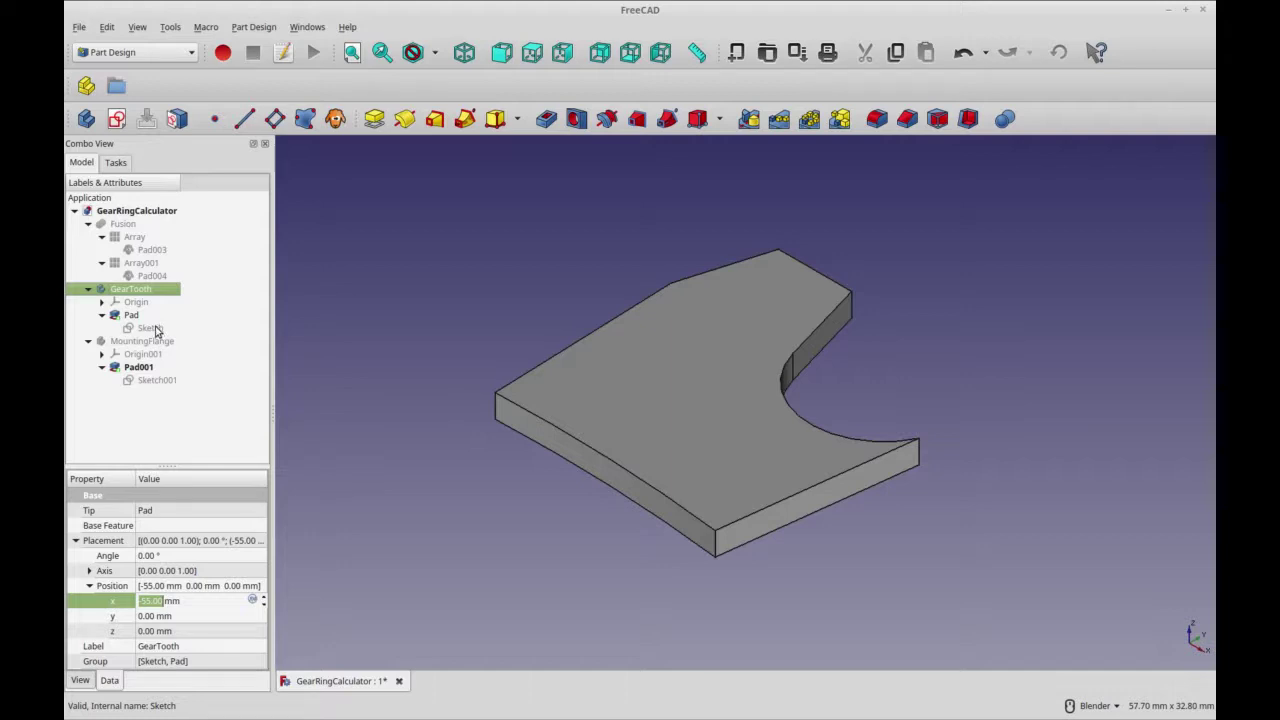
pyautogui.click(148, 328)
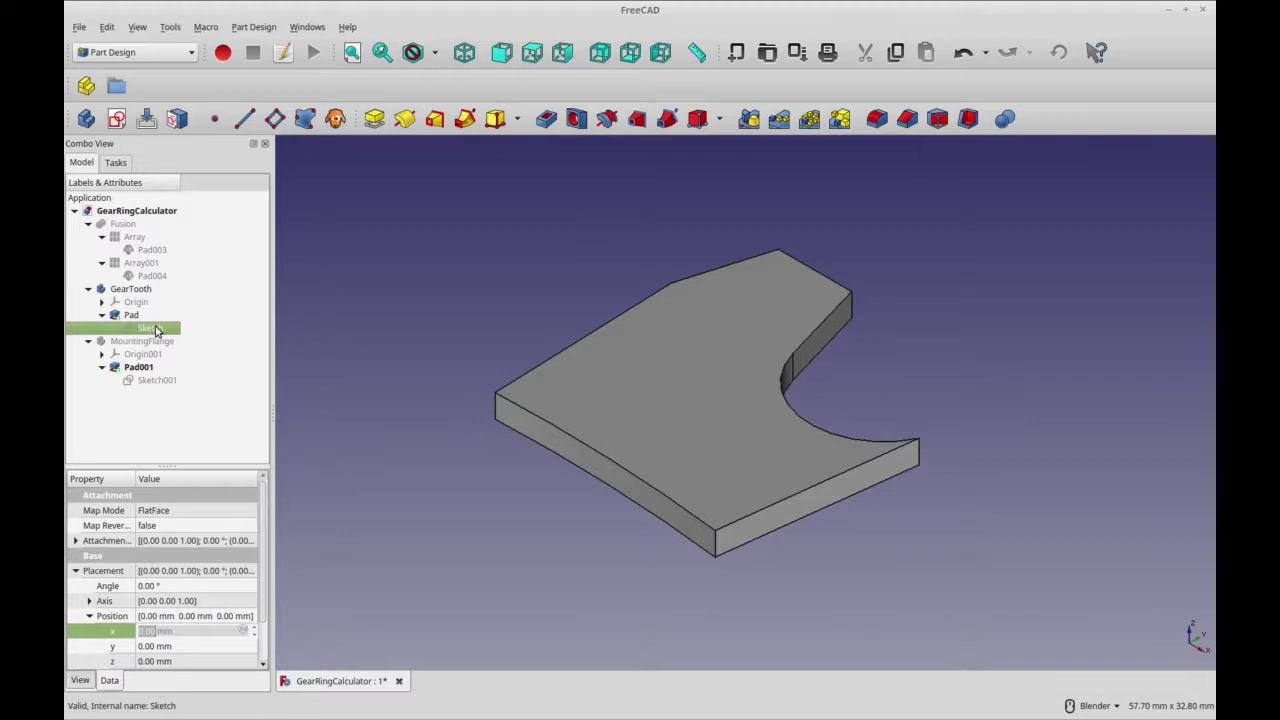
pyautogui.doubleClick(155, 330)
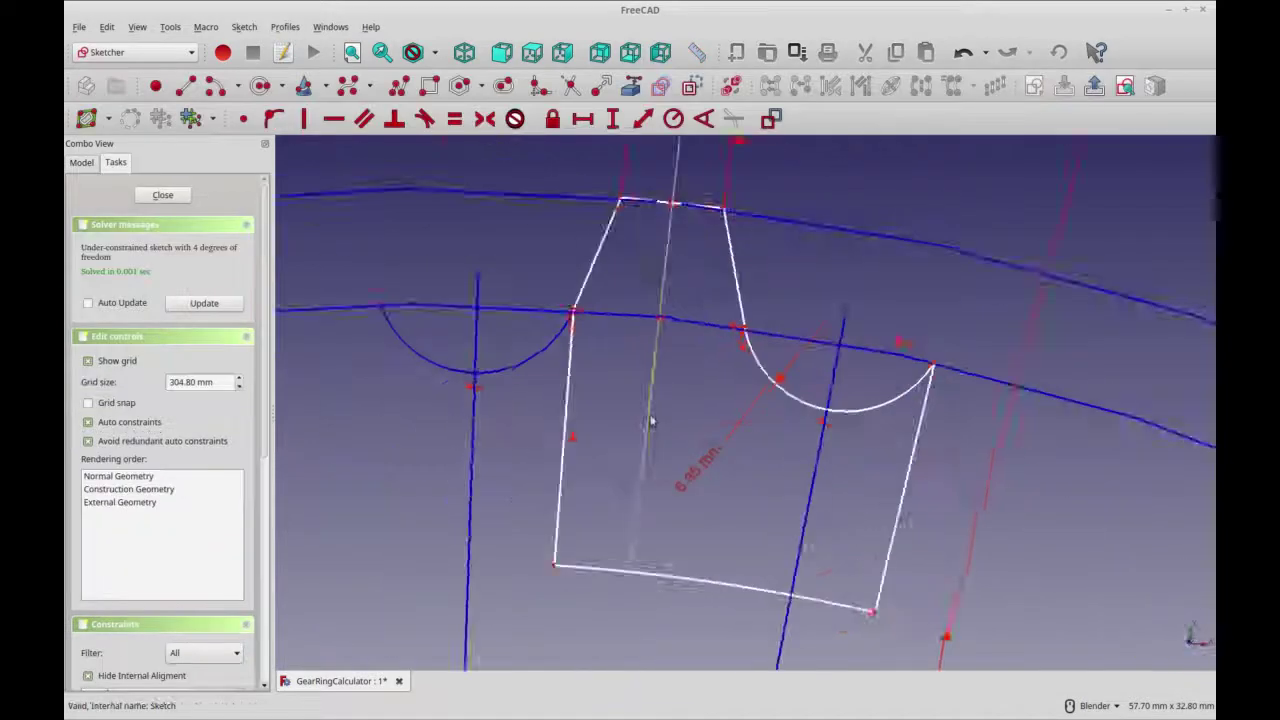
pyautogui.scroll(-5, 657, 440)
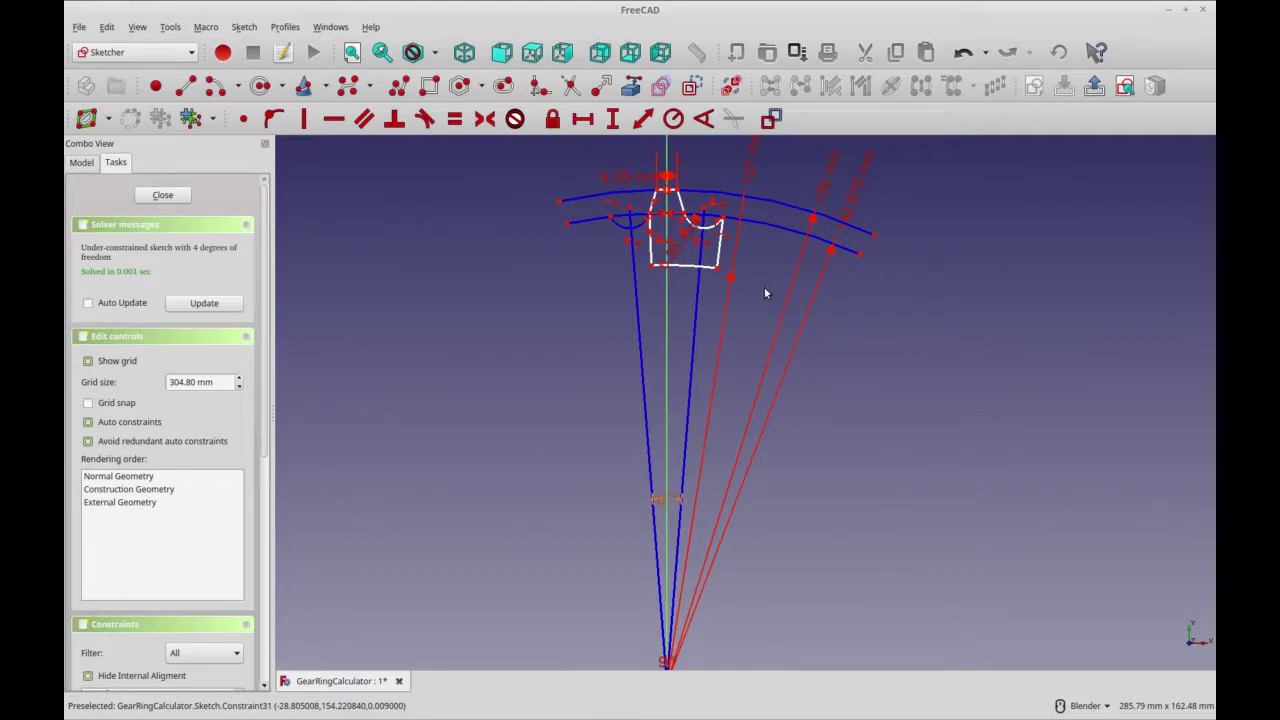
pyautogui.scroll(5, 764, 286)
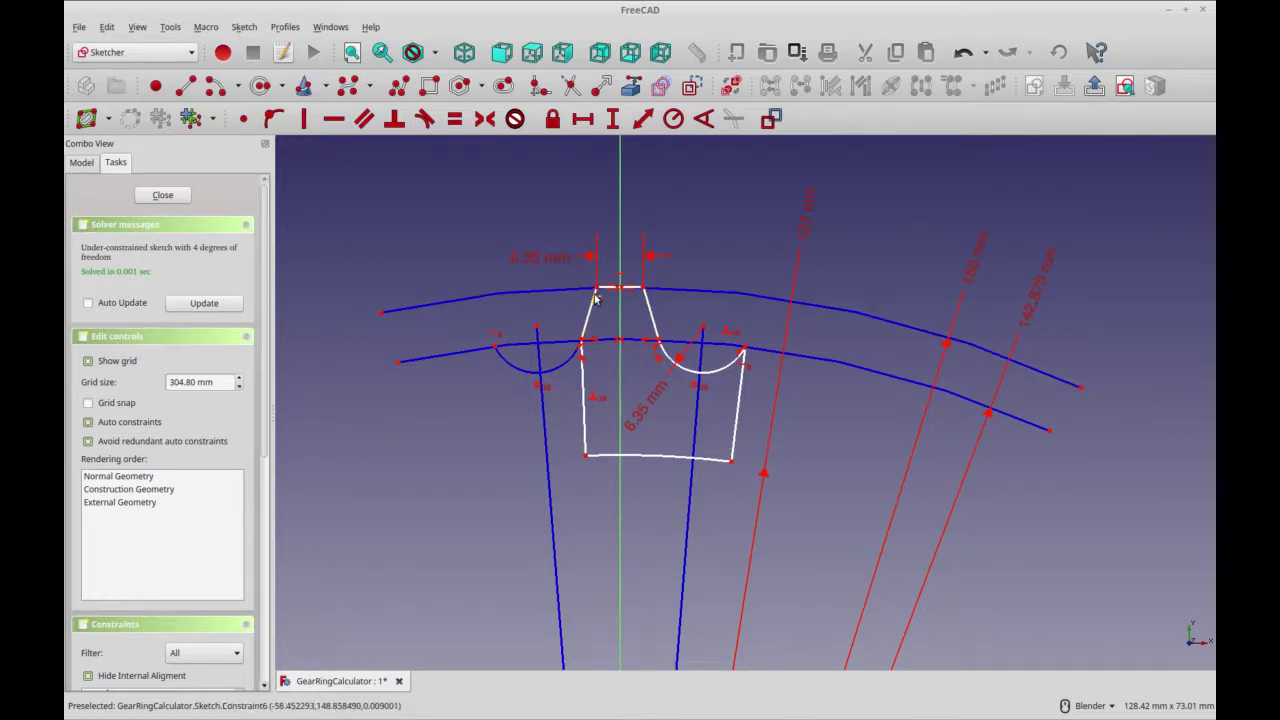
pyautogui.click(160, 196)
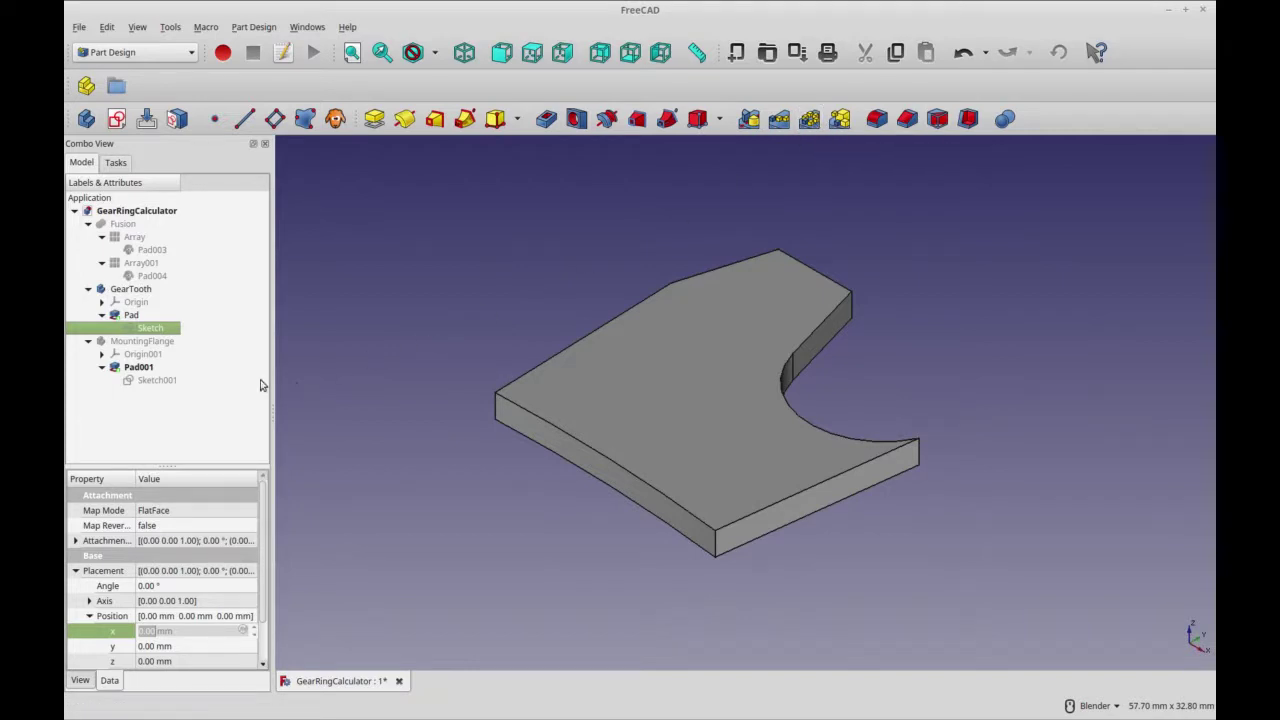
# Try a PolarPattern on the tooth Pad and dismiss the 'Selection is not in Active Body' warning.
pyautogui.click(133, 317)
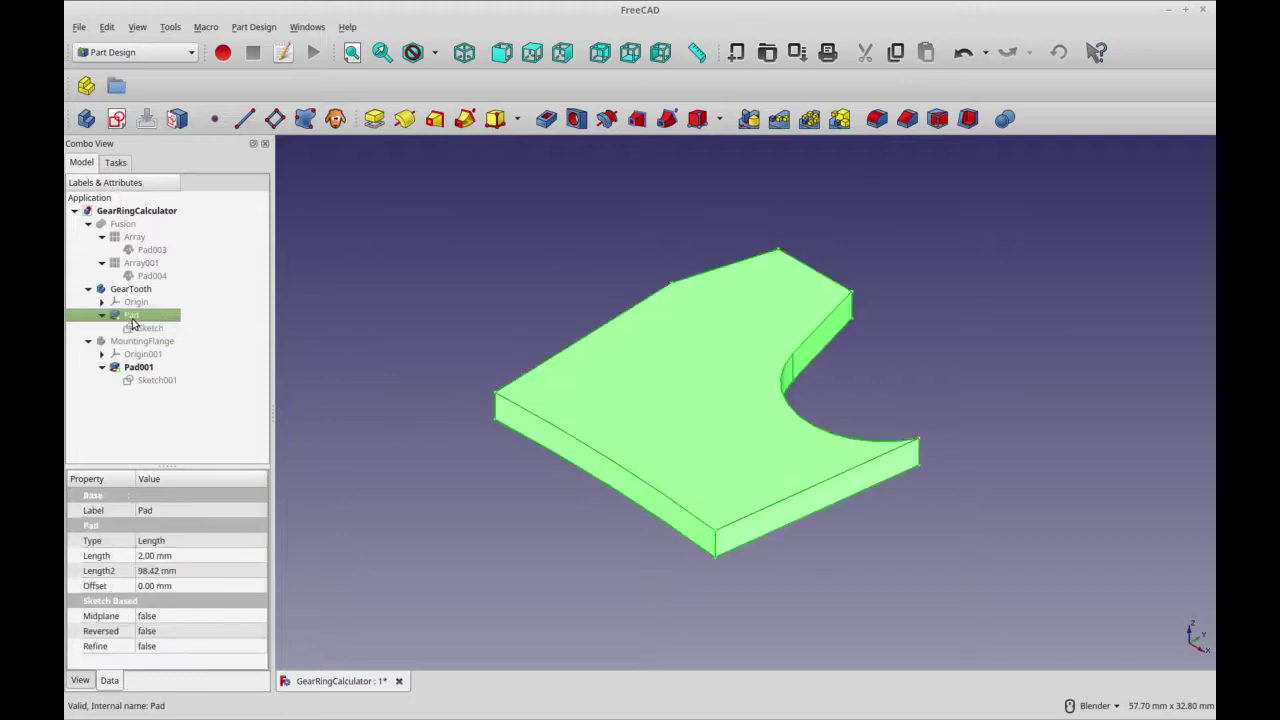
pyautogui.click(809, 118)
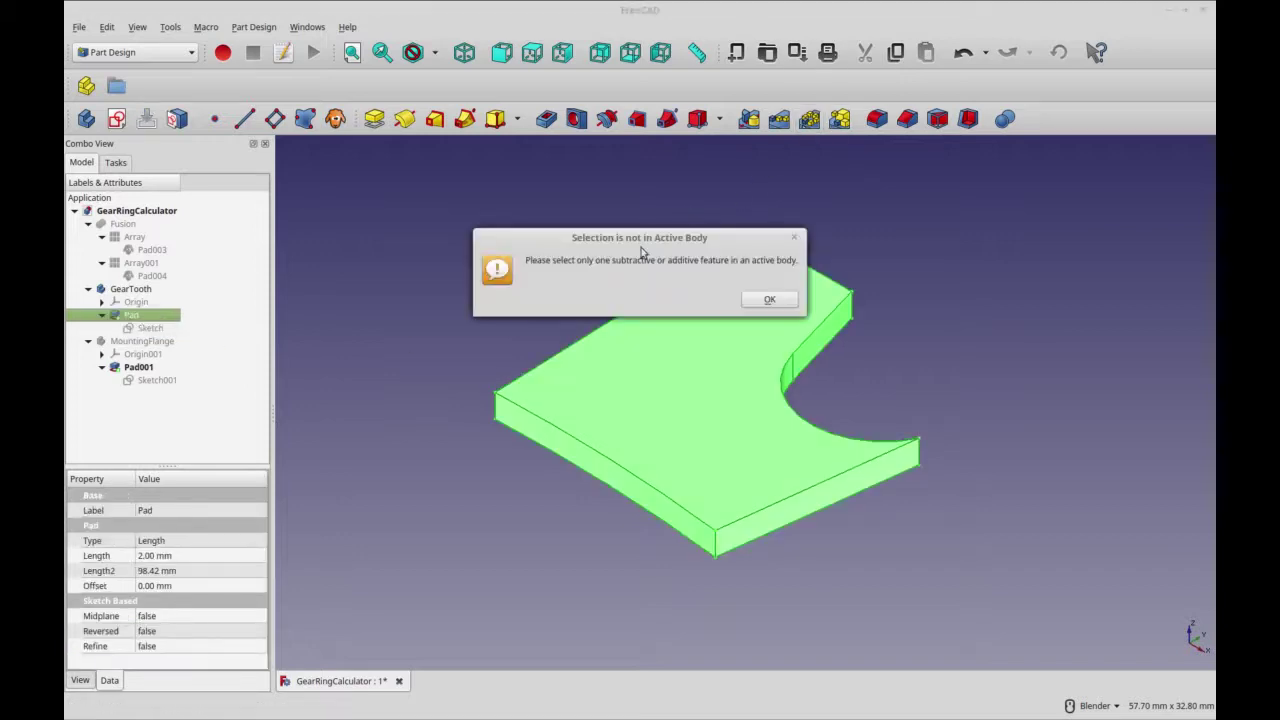
pyautogui.click(769, 302)
pyautogui.click(769, 302)
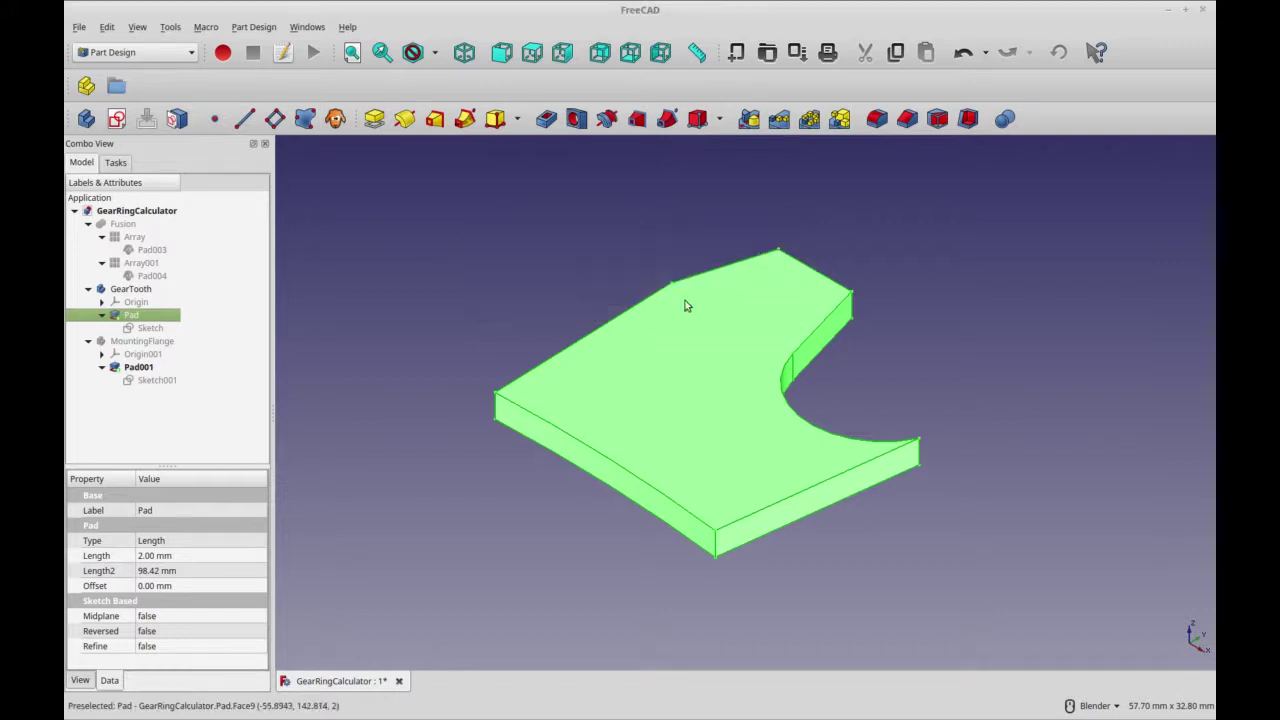
# Toggle GearTooth as the active body and reselect its tooth Pad.
pyautogui.rightClick(136, 294)
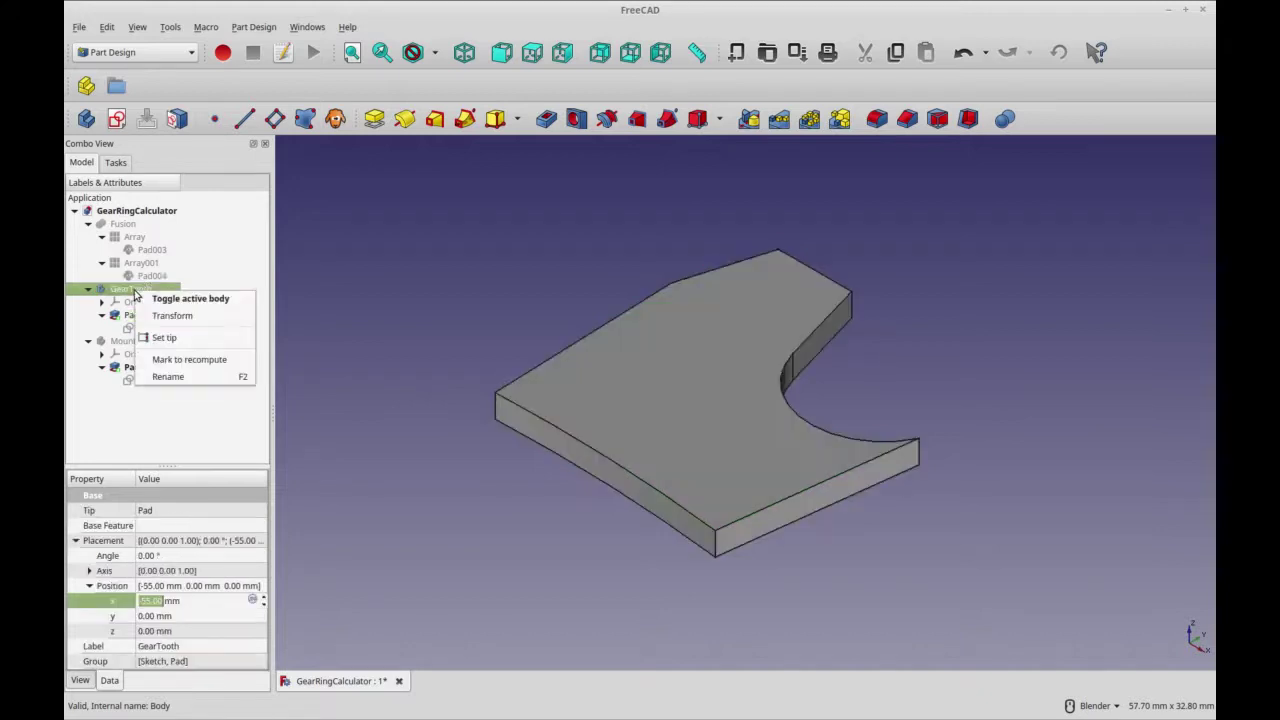
pyautogui.click(150, 300)
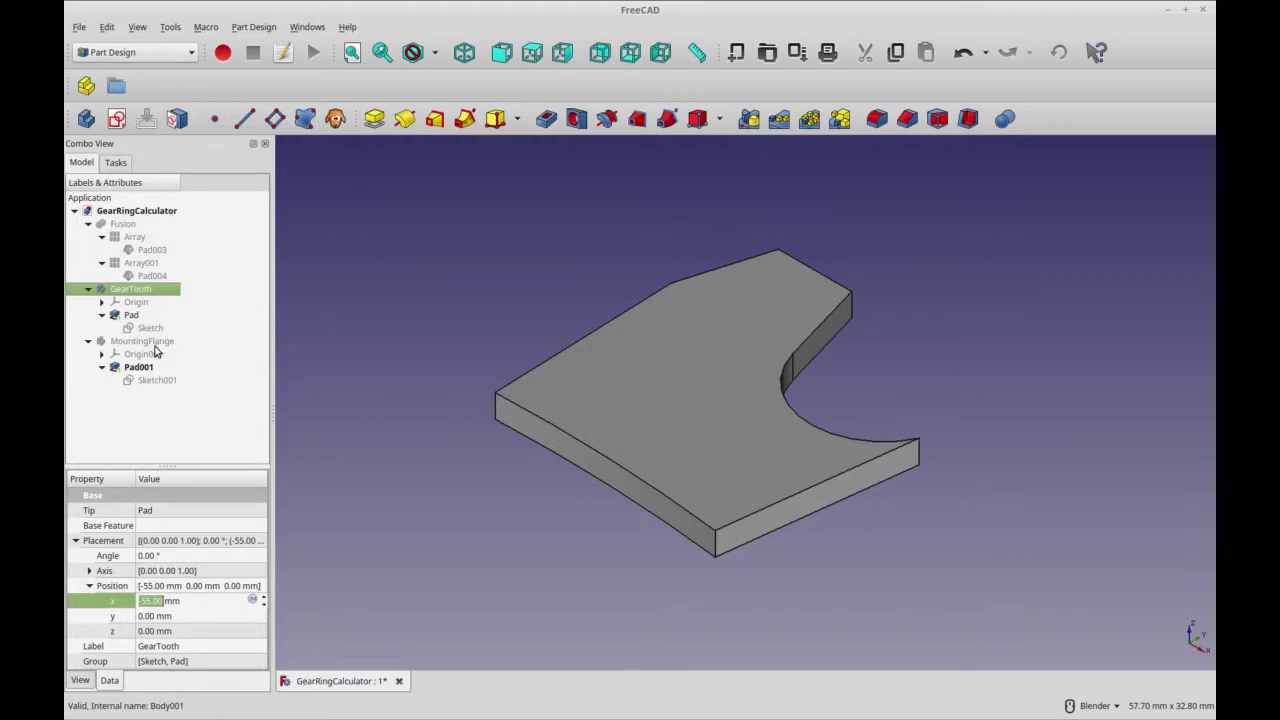
pyautogui.click(150, 342)
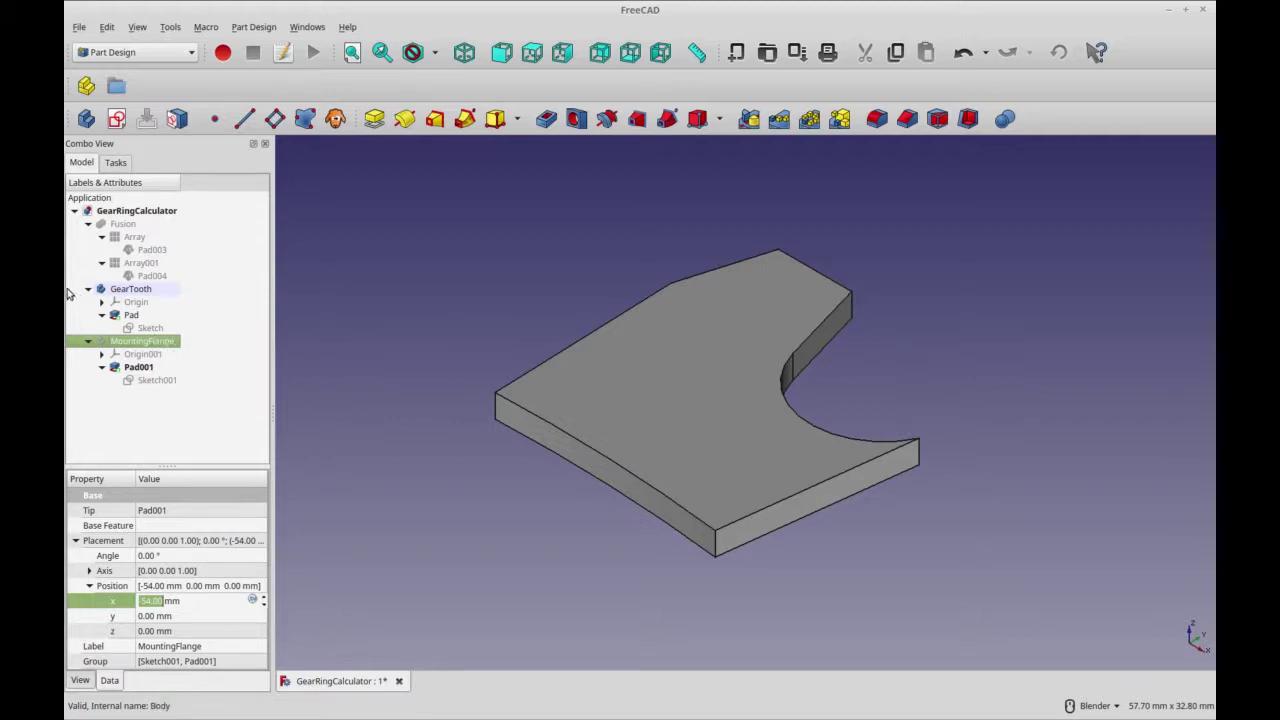
pyautogui.click(131, 315)
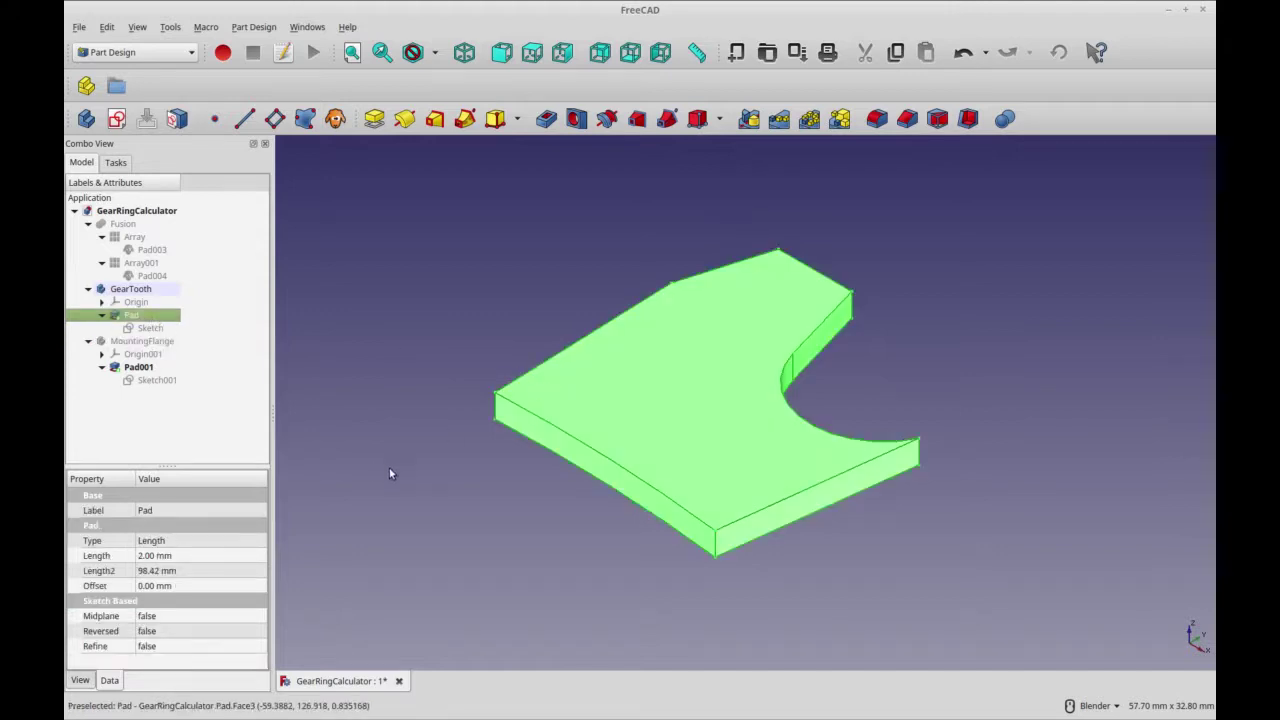
# Polar-pattern the tooth Pad with 40 occurrences over 360°.
pyautogui.click(809, 118)
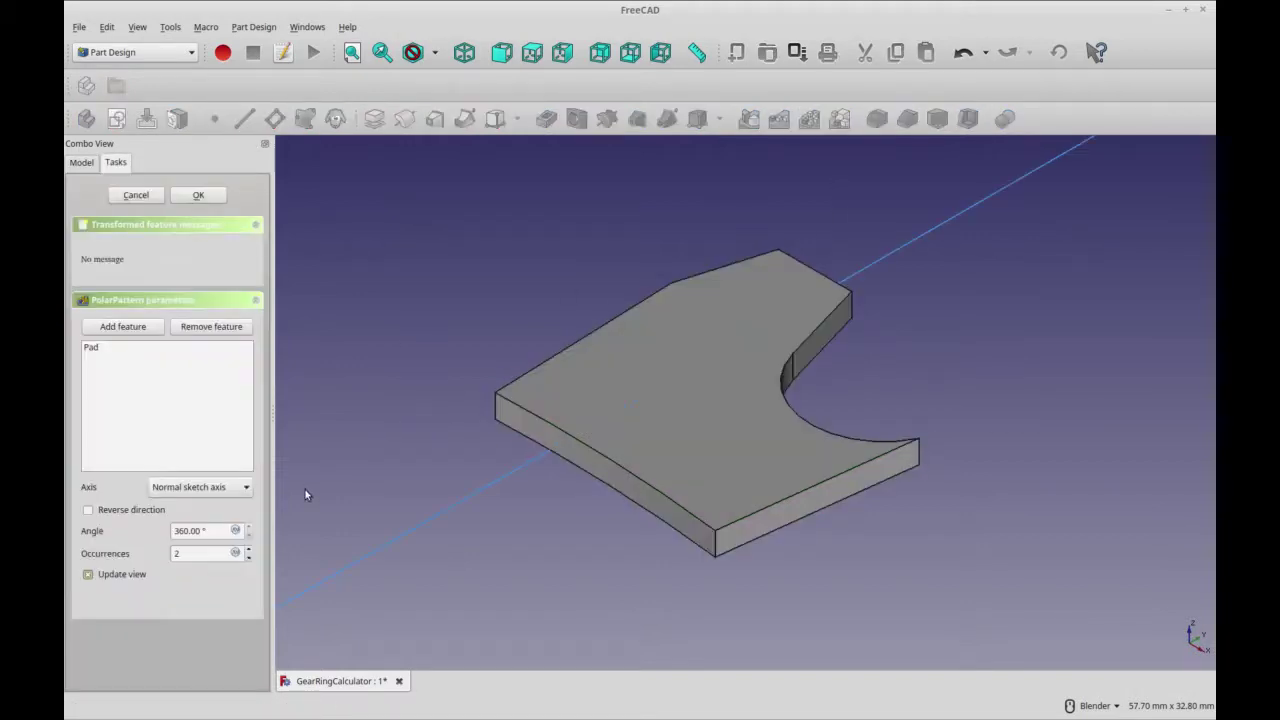
pyautogui.scroll(-10, 492, 540)
pyautogui.keyDown('shift'); pyautogui.moveTo(481, 590); pyautogui.dragTo(819, 359, button='middle'); pyautogui.keyUp('shift')
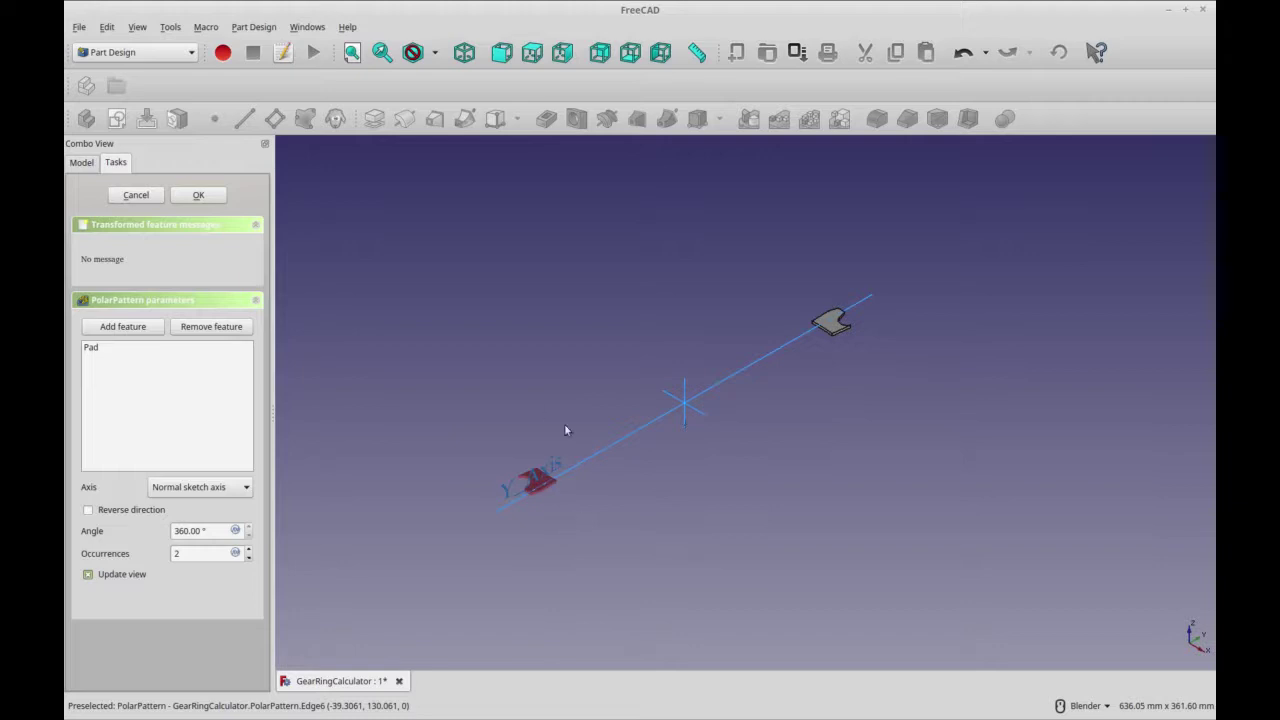
pyautogui.click(201, 552)
pyautogui.press('BackSpace')
pyautogui.write('40')
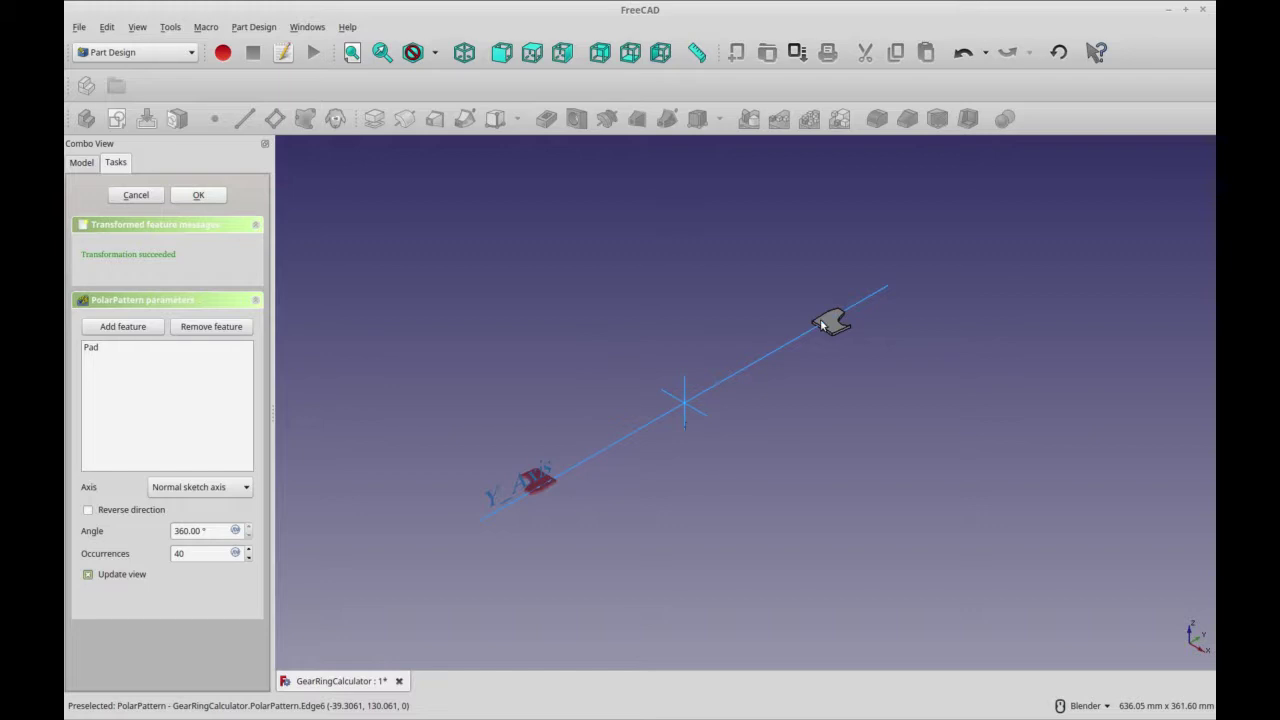
pyautogui.press('Return')
# Set the 40-tooth PolarPattern's Refine property to true in the Data tab.
pyautogui.press('0')
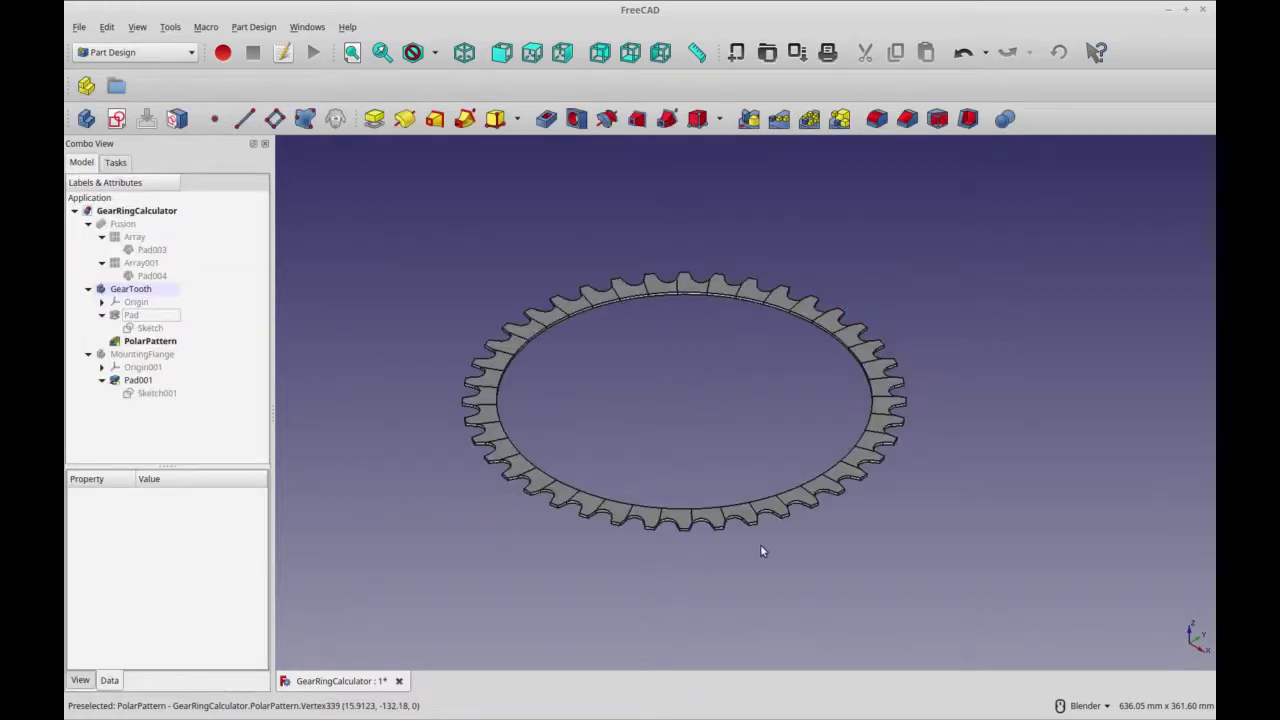
pyautogui.moveTo(761, 543); pyautogui.dragTo(738, 562, button='middle')
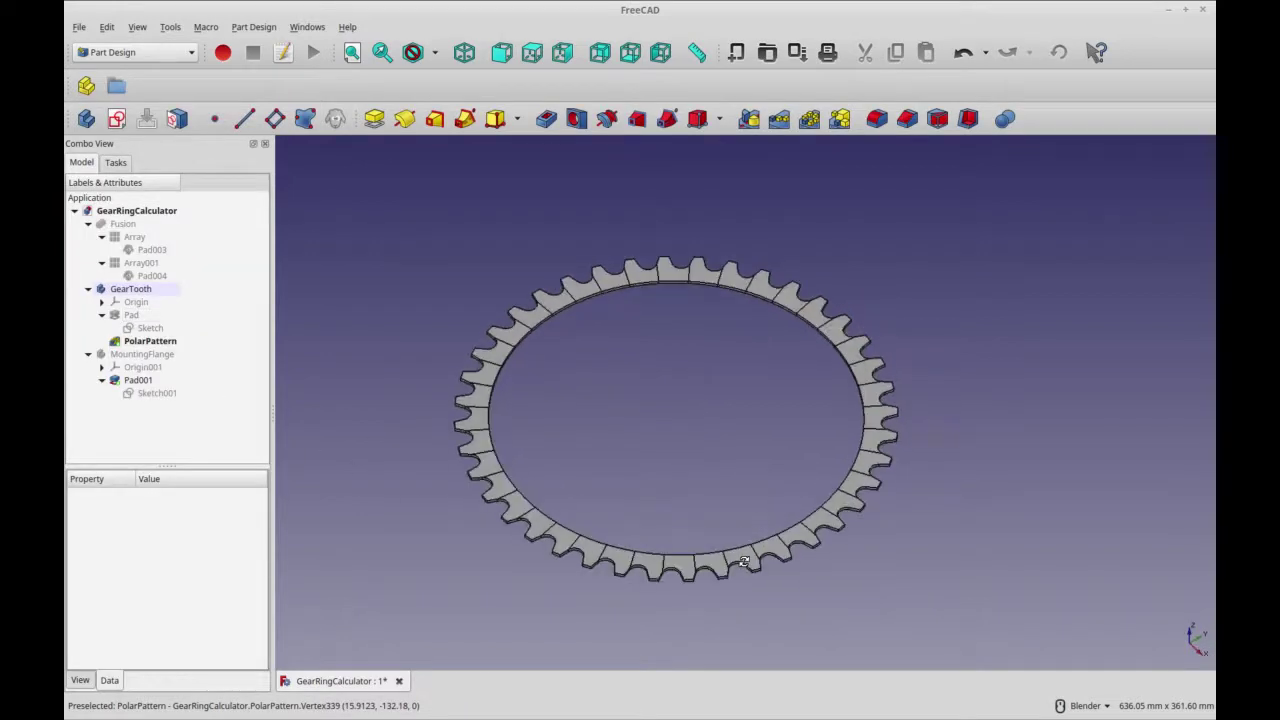
pyautogui.click(128, 342)
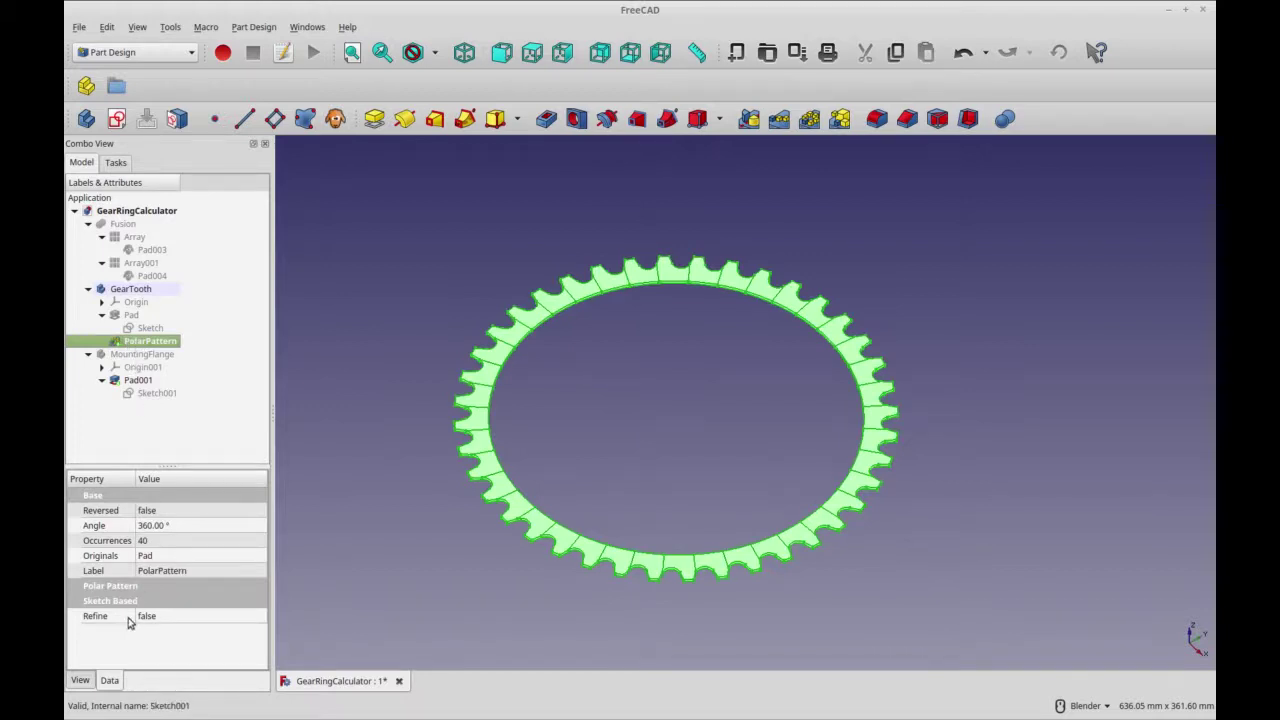
pyautogui.click(156, 615)
pyautogui.click(157, 616)
pyautogui.click(160, 636)
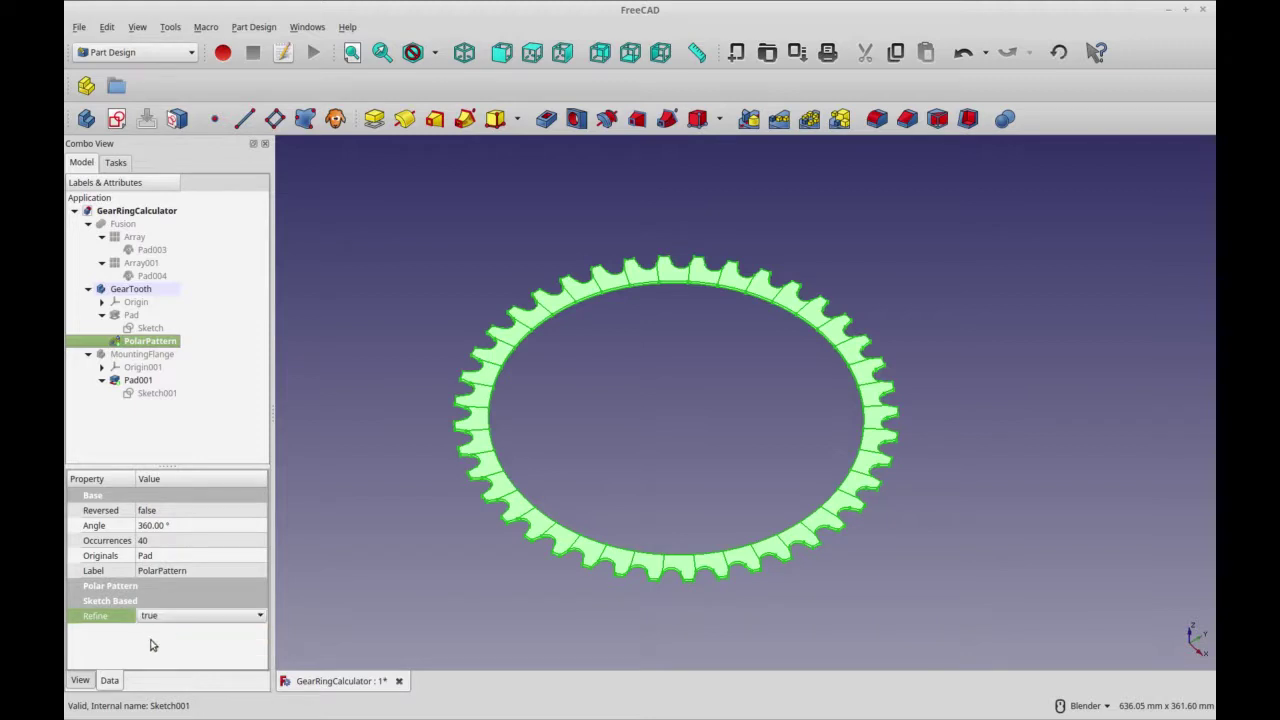
# Edit MountingFlange's Sketch003 and drag its radius dimension label further outward.
pyautogui.click(140, 381)
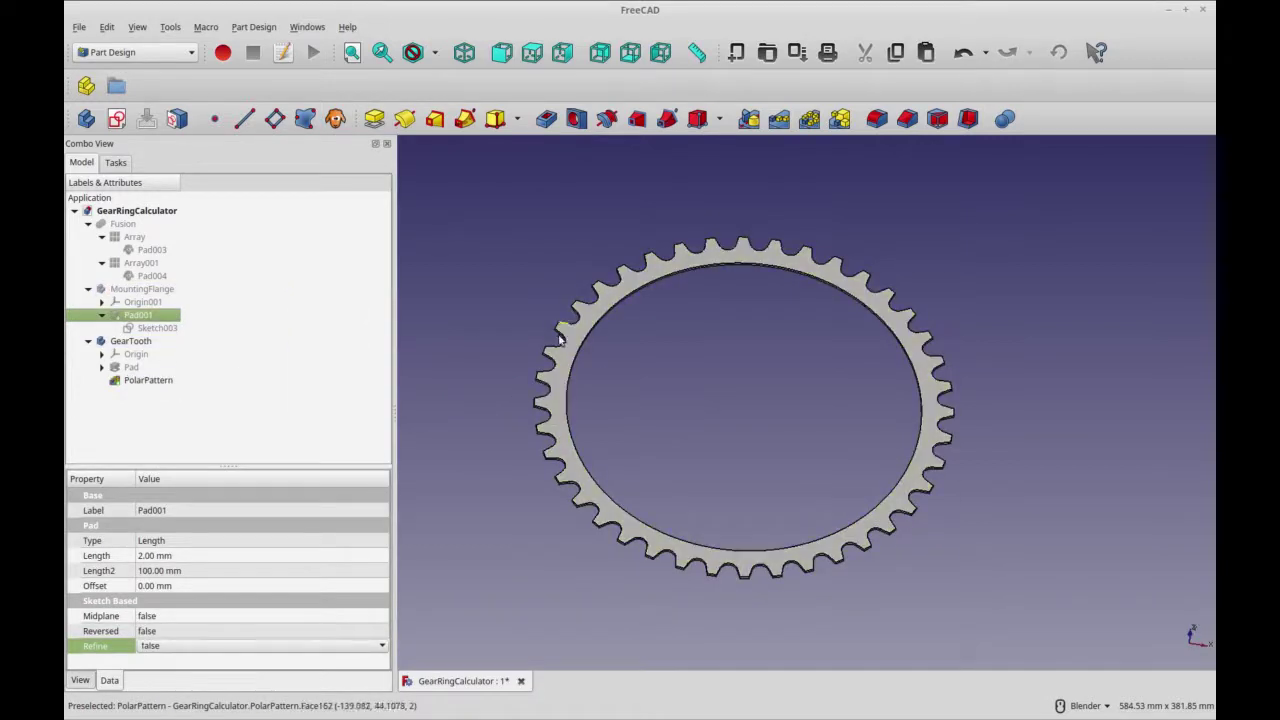
pyautogui.doubleClick(166, 331)
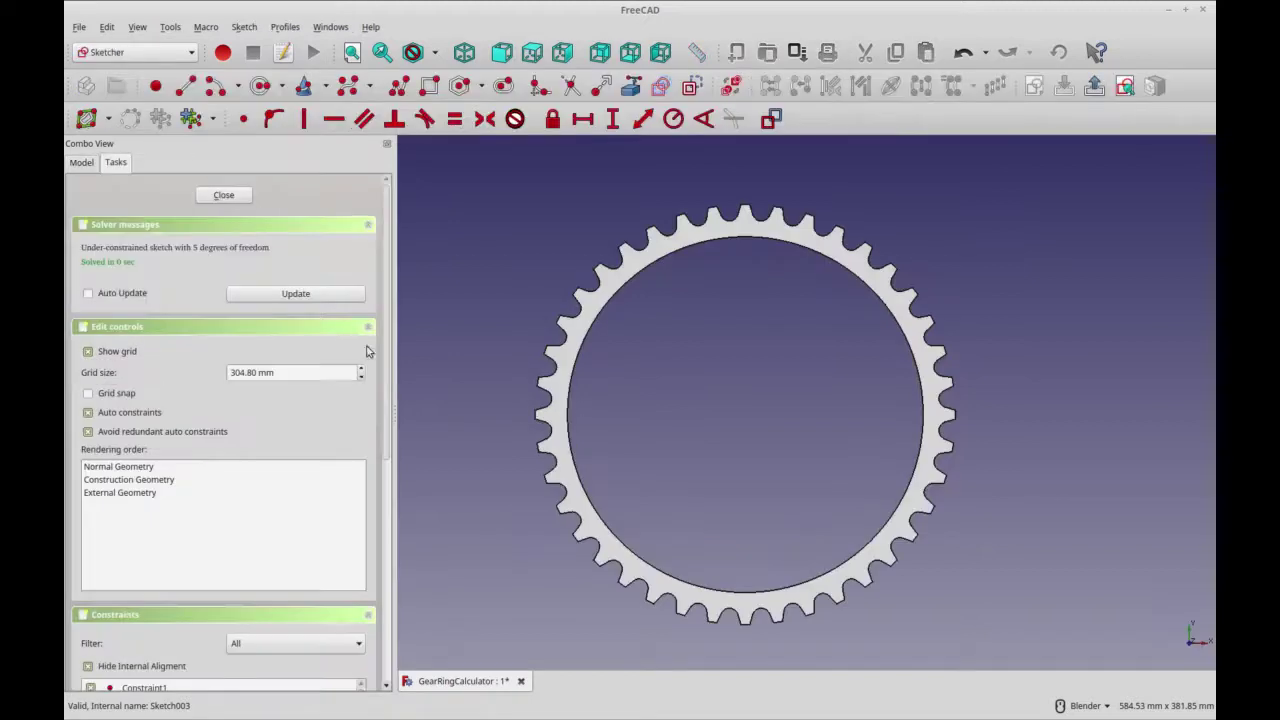
pyautogui.click(80, 163)
pyautogui.click(148, 289)
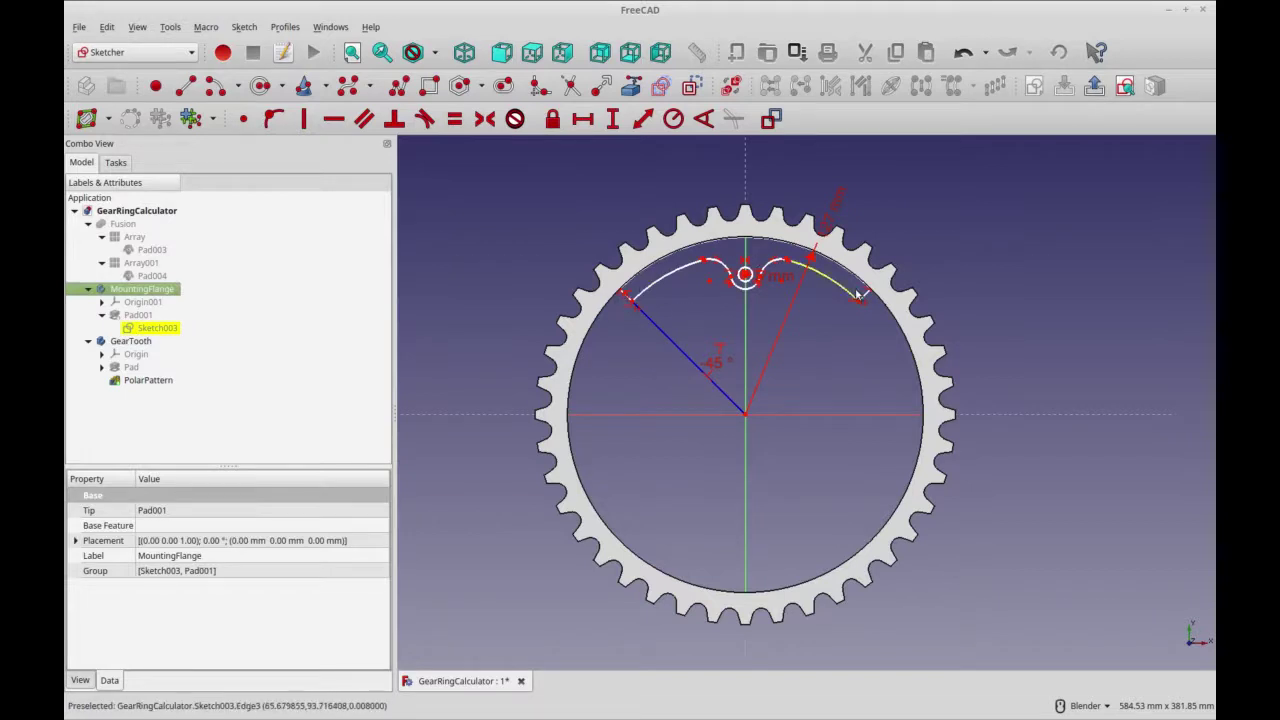
pyautogui.moveTo(829, 200); pyautogui.dragTo(846, 189)
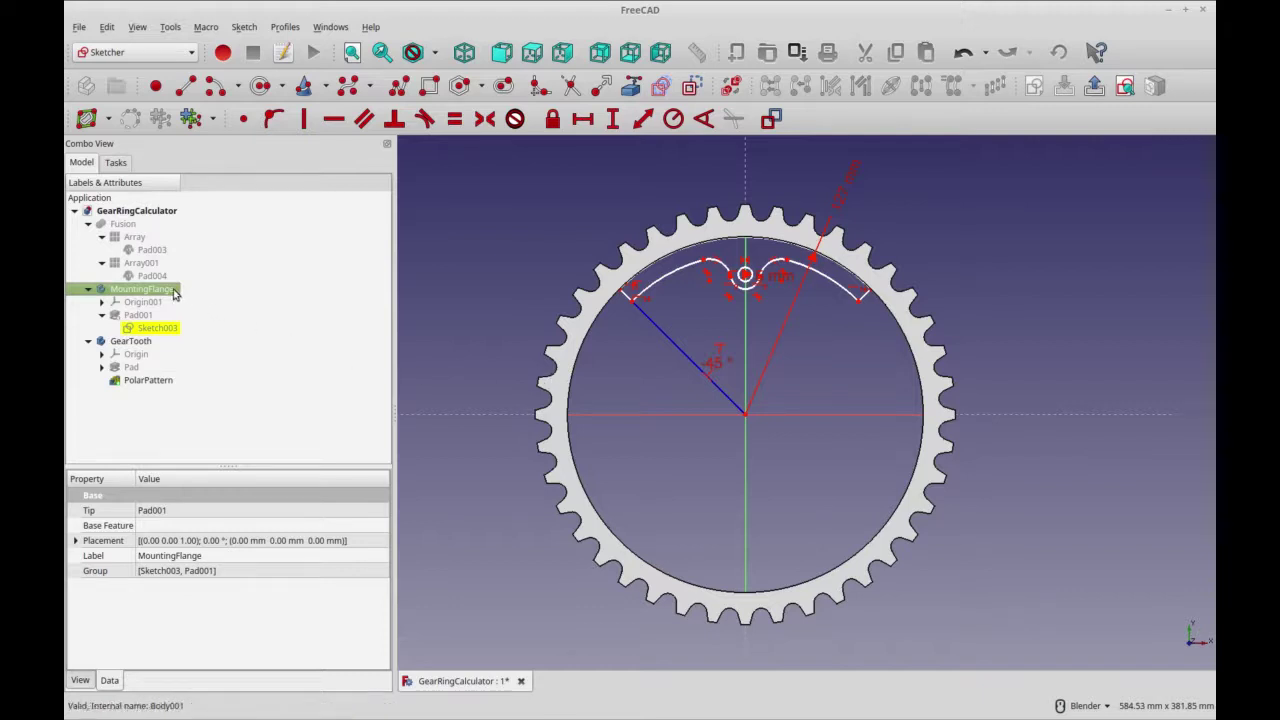
pyautogui.click(118, 163)
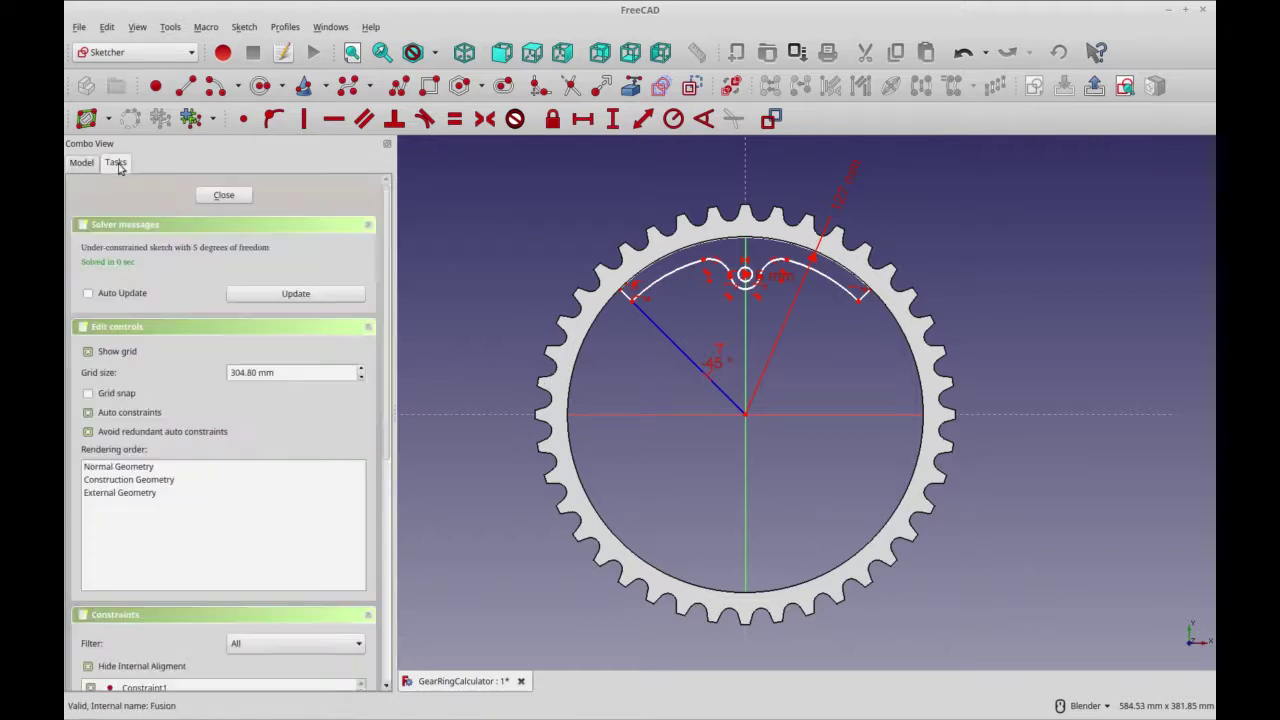
# Close the flange sketch, select Pad001 and dismiss the no-active-body PolarPattern warning.
pyautogui.click(207, 196)
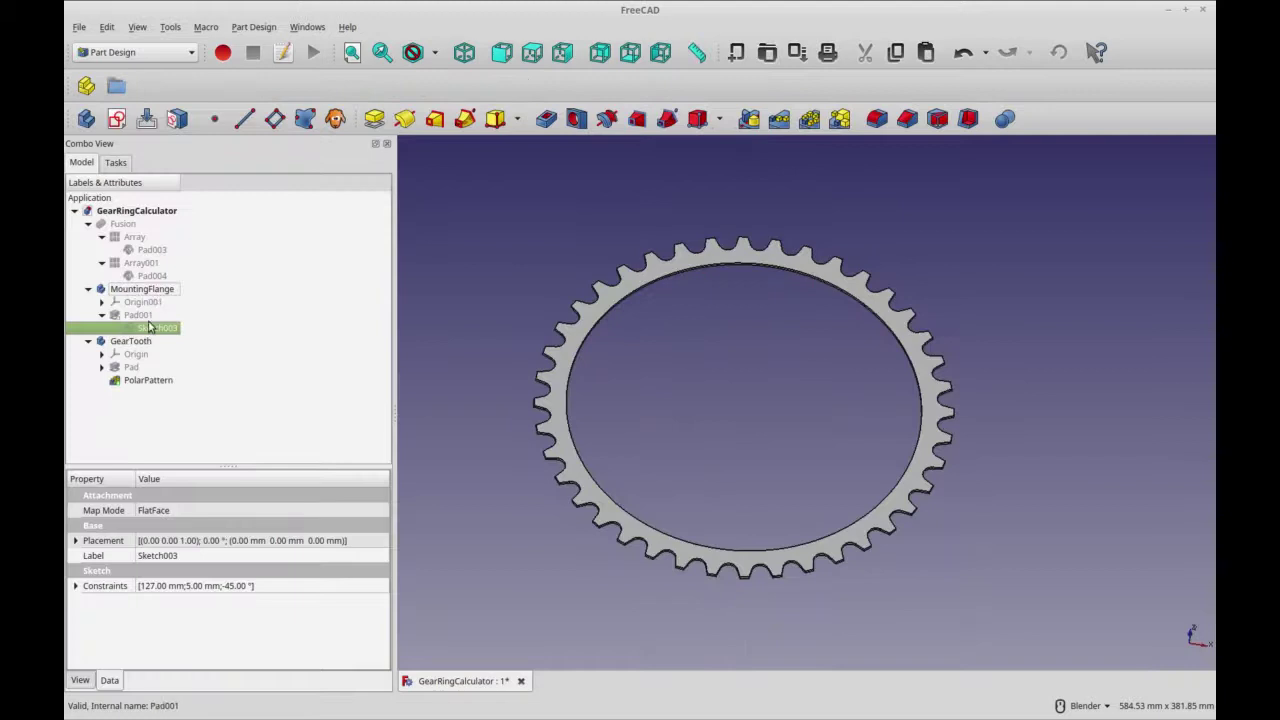
pyautogui.click(150, 318)
pyautogui.press('Down')
pyautogui.press('Up')
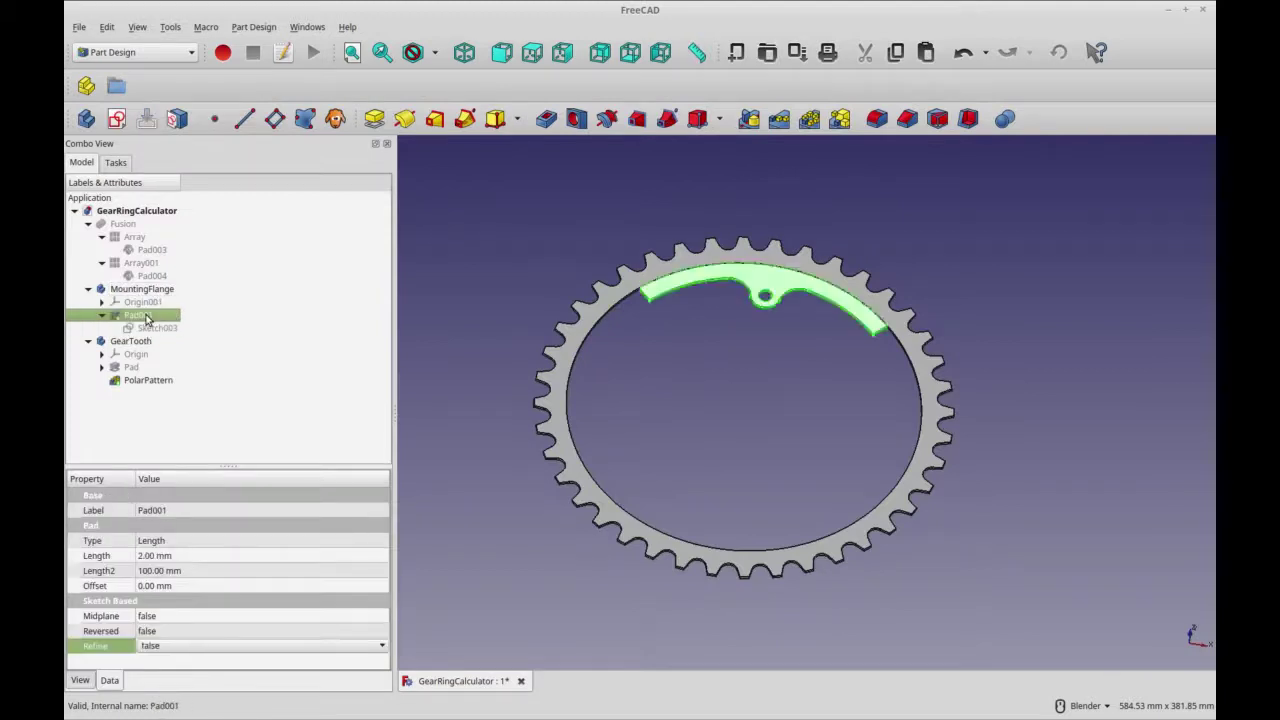
pyautogui.click(717, 428)
pyautogui.moveTo(717, 428); pyautogui.dragTo(709, 453, button='middle')
pyautogui.click(780, 266)
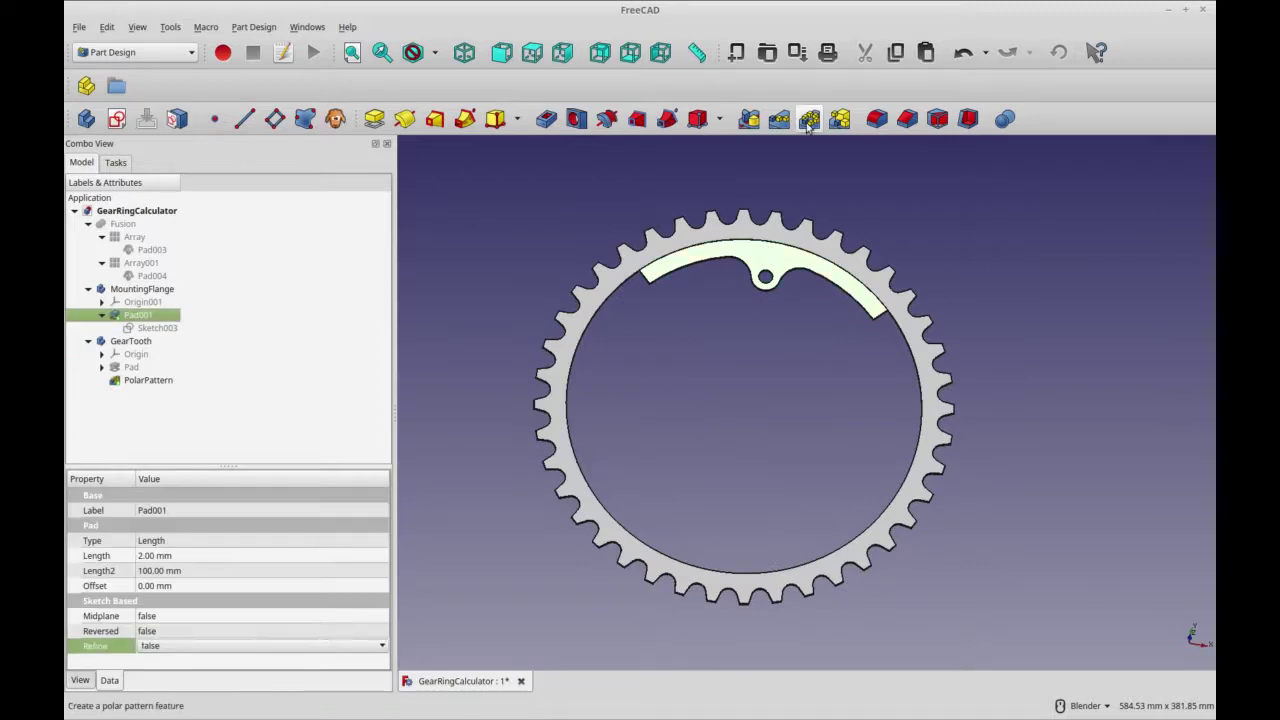
pyautogui.click(808, 121)
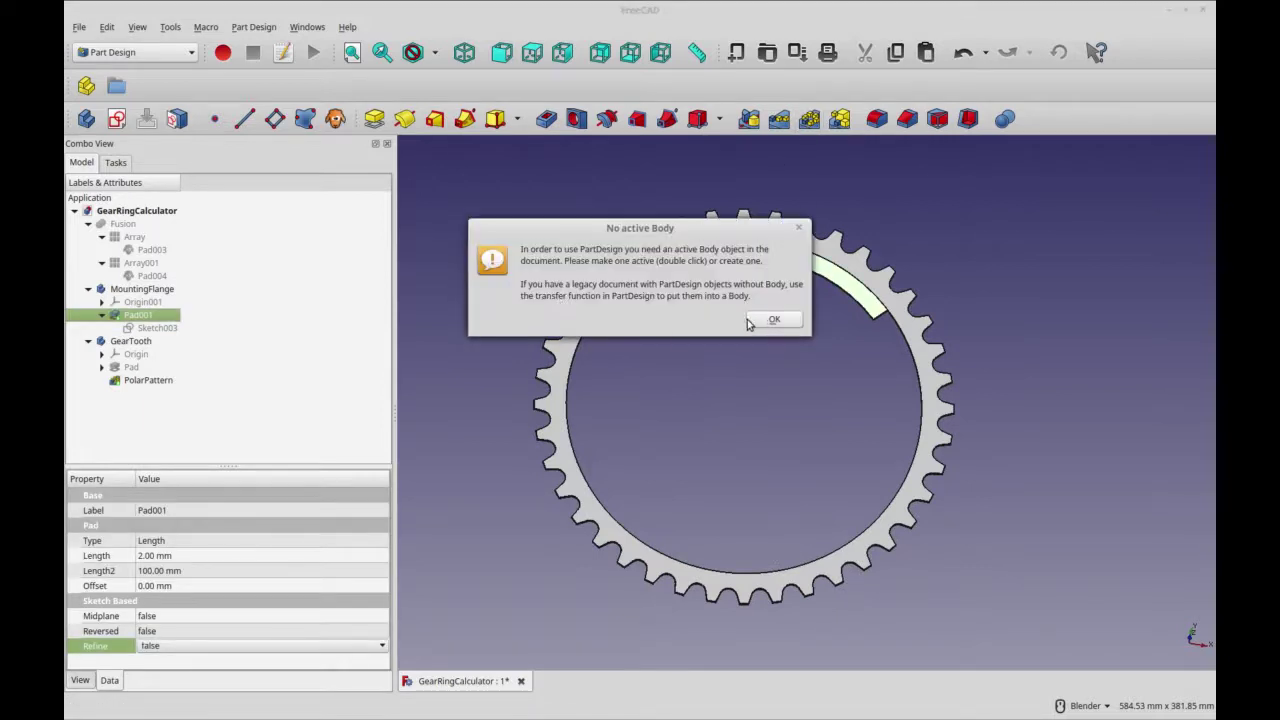
pyautogui.click(762, 321)
# Activate MountingFlange and polar-pattern the flange arc Pad001 with 4 occurrences.
pyautogui.rightClick(130, 290)
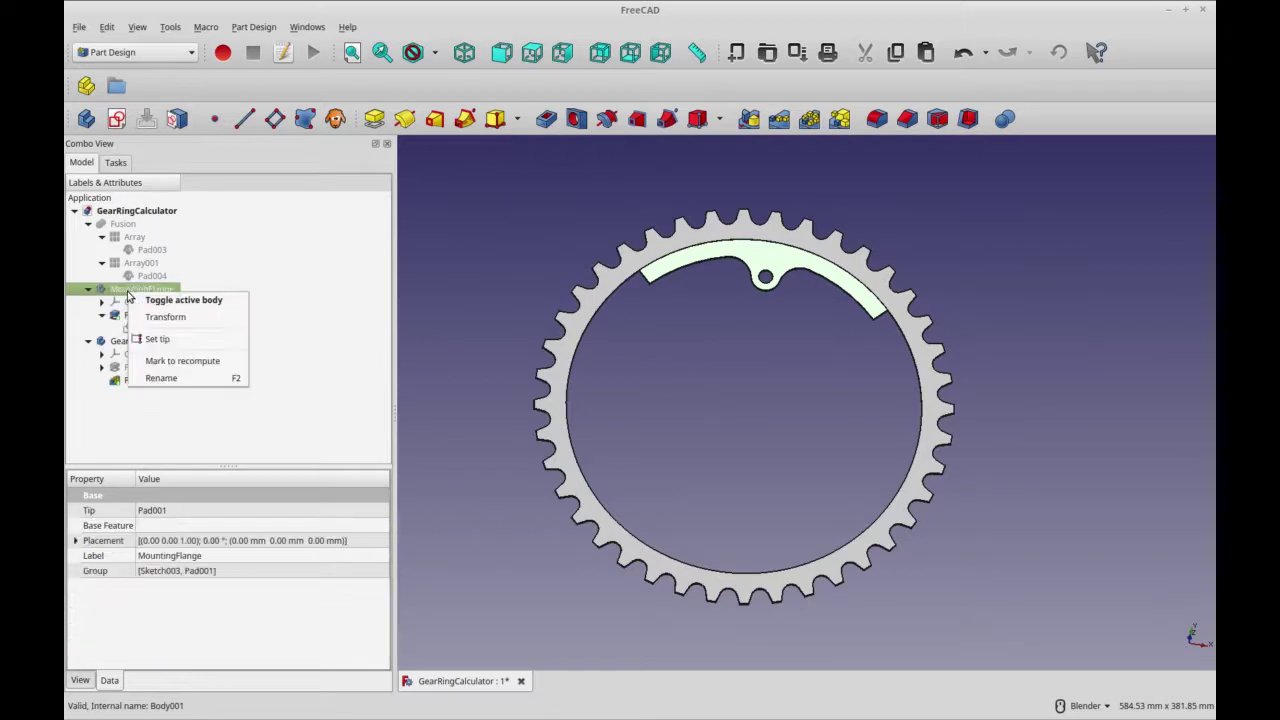
pyautogui.click(145, 301)
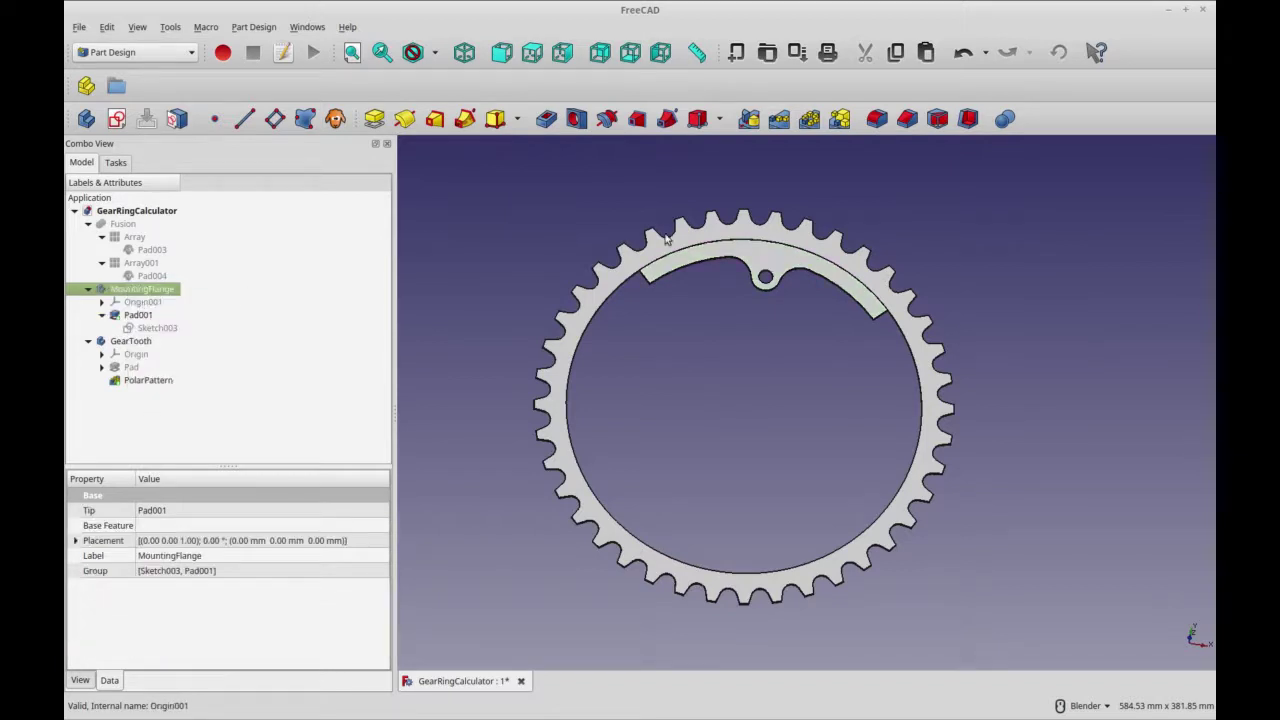
pyautogui.click(758, 268)
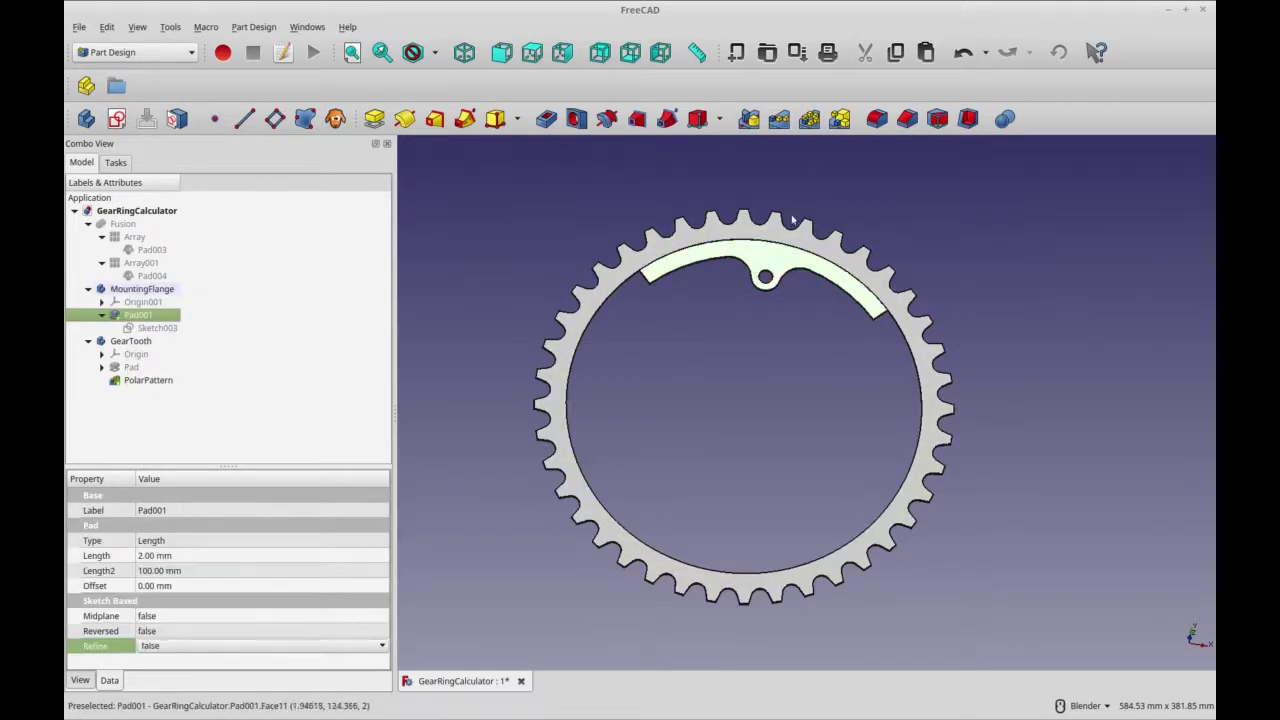
pyautogui.click(810, 120)
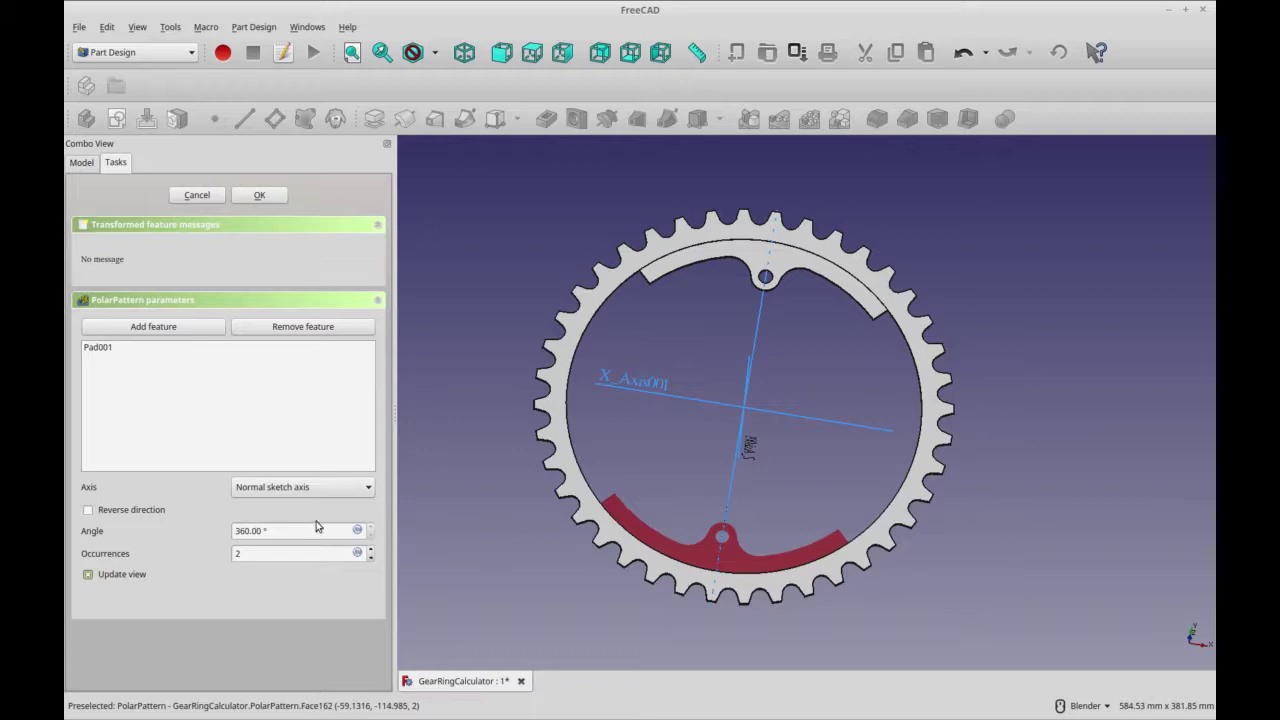
pyautogui.click(370, 552)
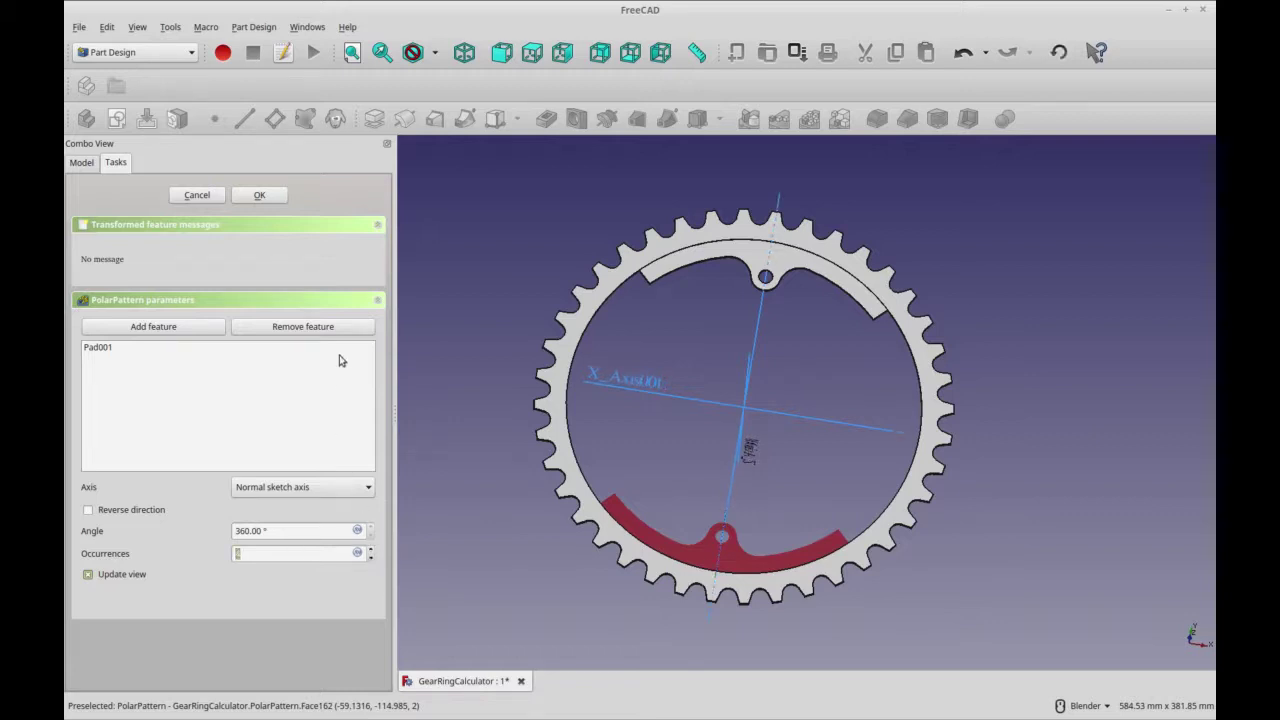
pyautogui.write('4')
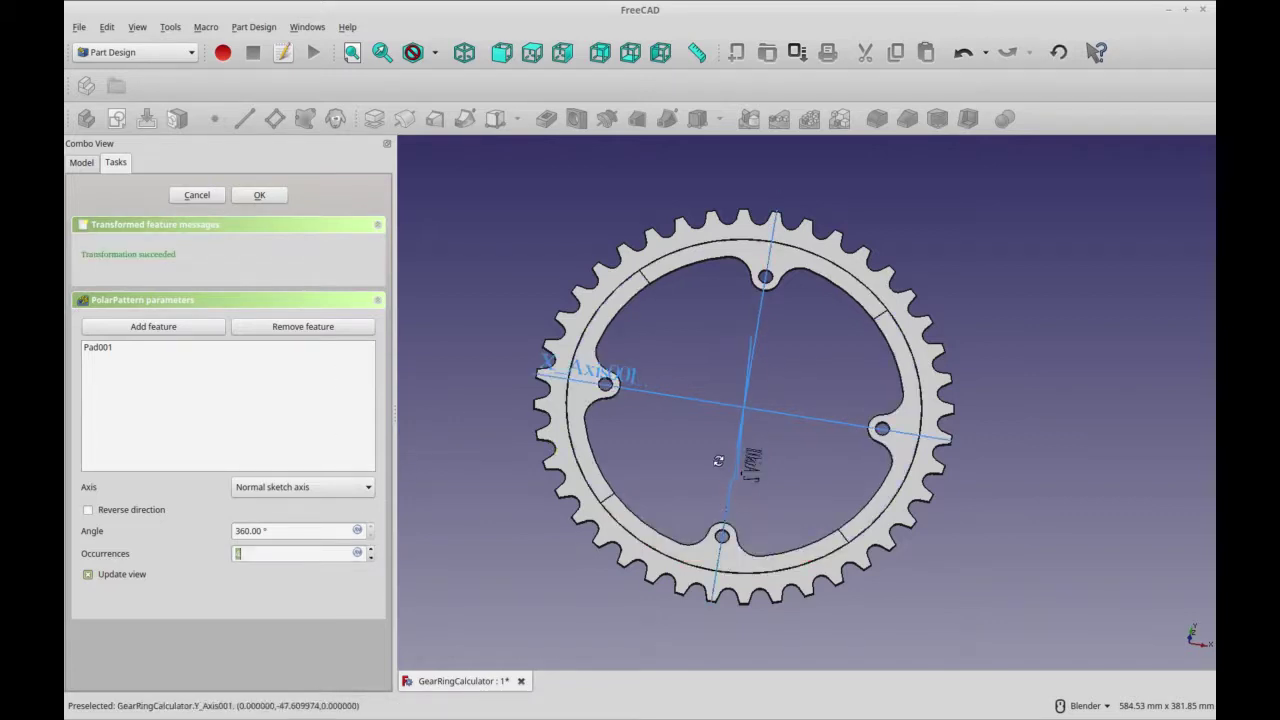
pyautogui.moveTo(690, 420); pyautogui.dragTo(711, 443, button='middle')
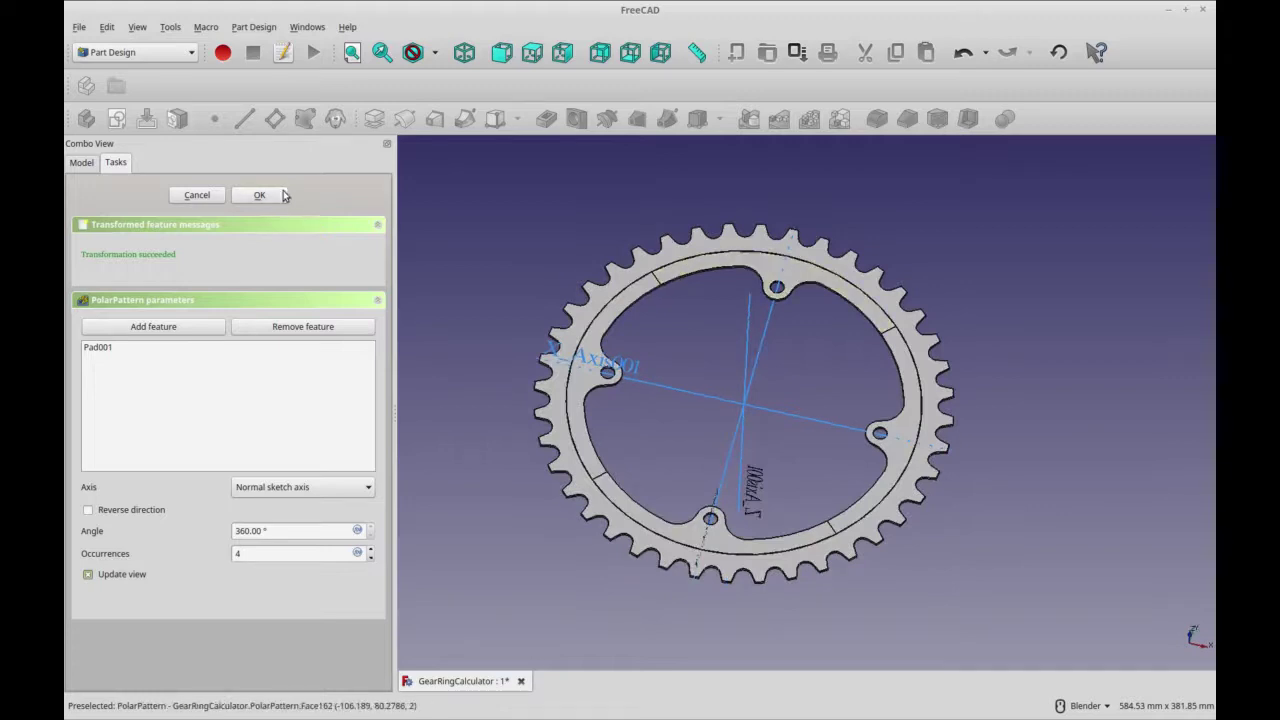
# Confirm the four-copy flange pattern and set PolarPattern001's Refine to true.
pyautogui.click(262, 195)
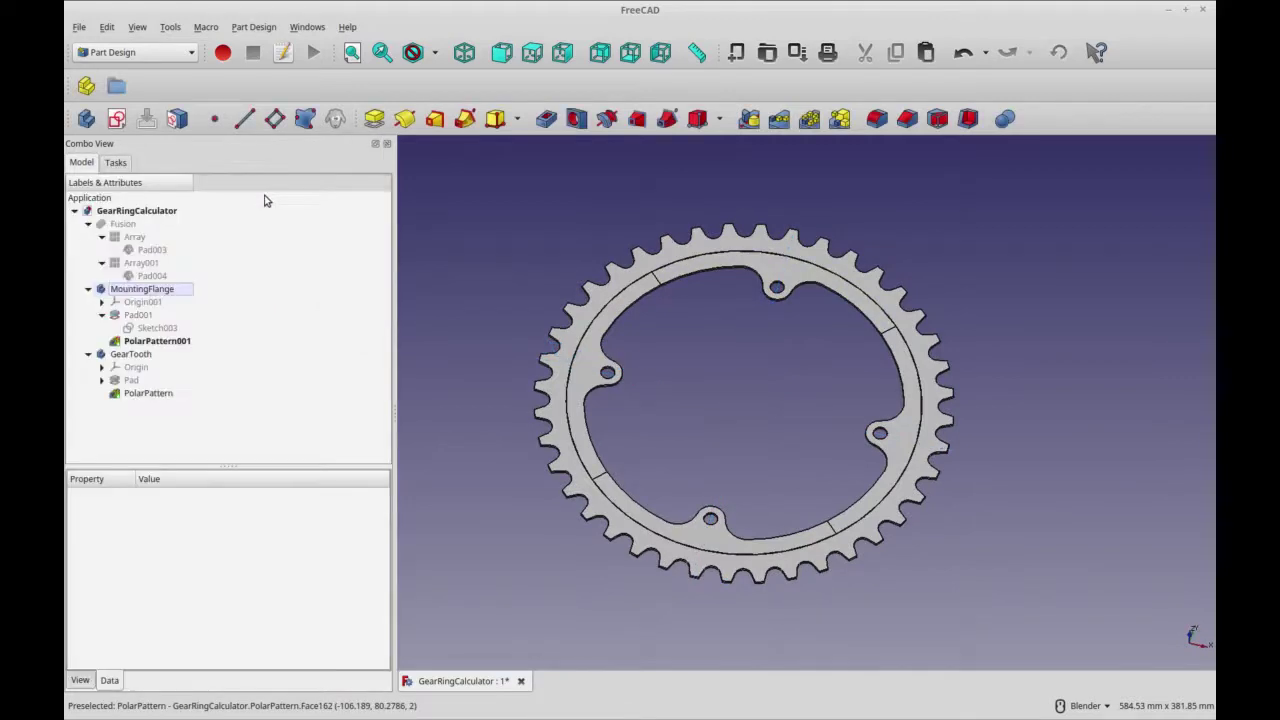
pyautogui.click(159, 395)
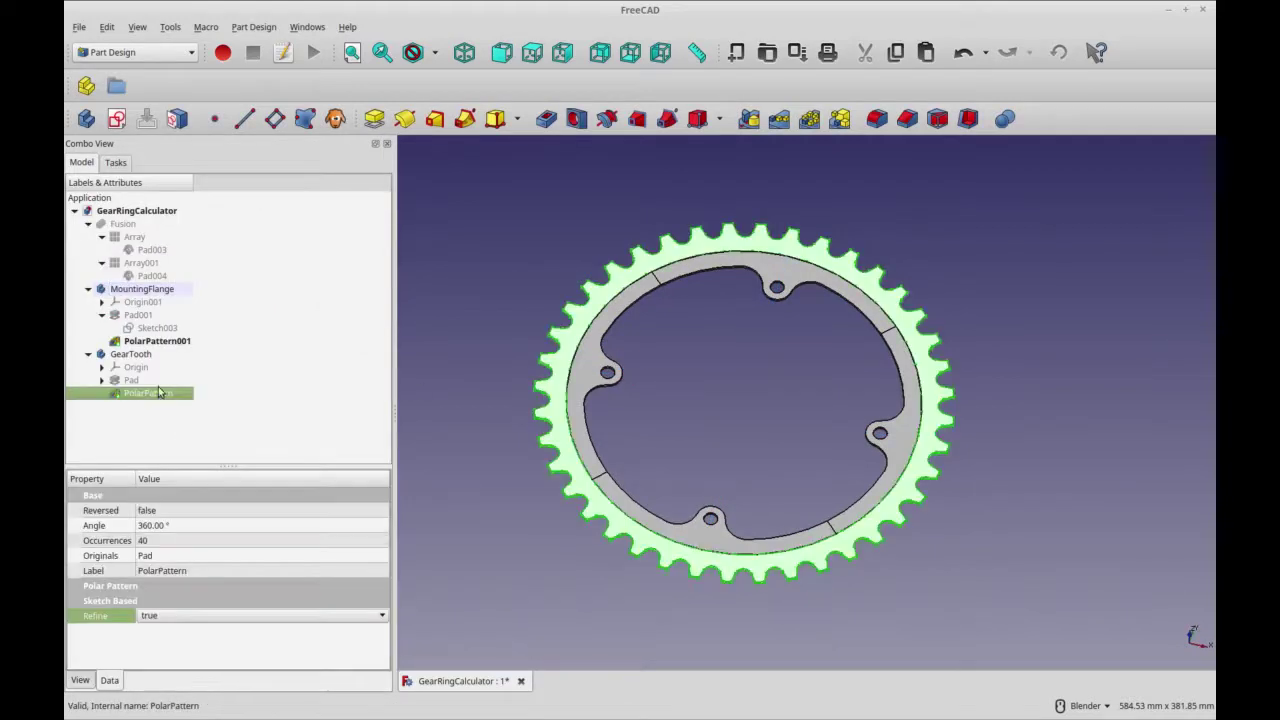
pyautogui.click(163, 351)
pyautogui.click(165, 343)
pyautogui.click(172, 616)
pyautogui.click(171, 640)
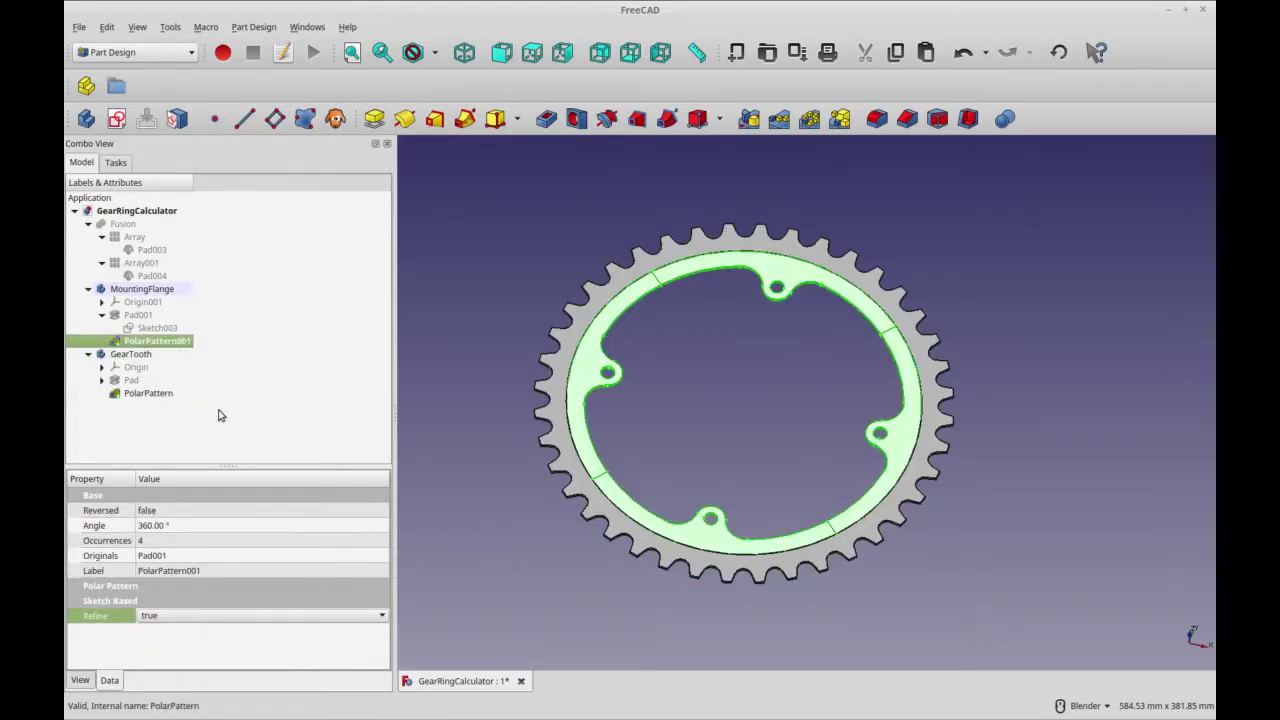
pyautogui.click(610, 350)
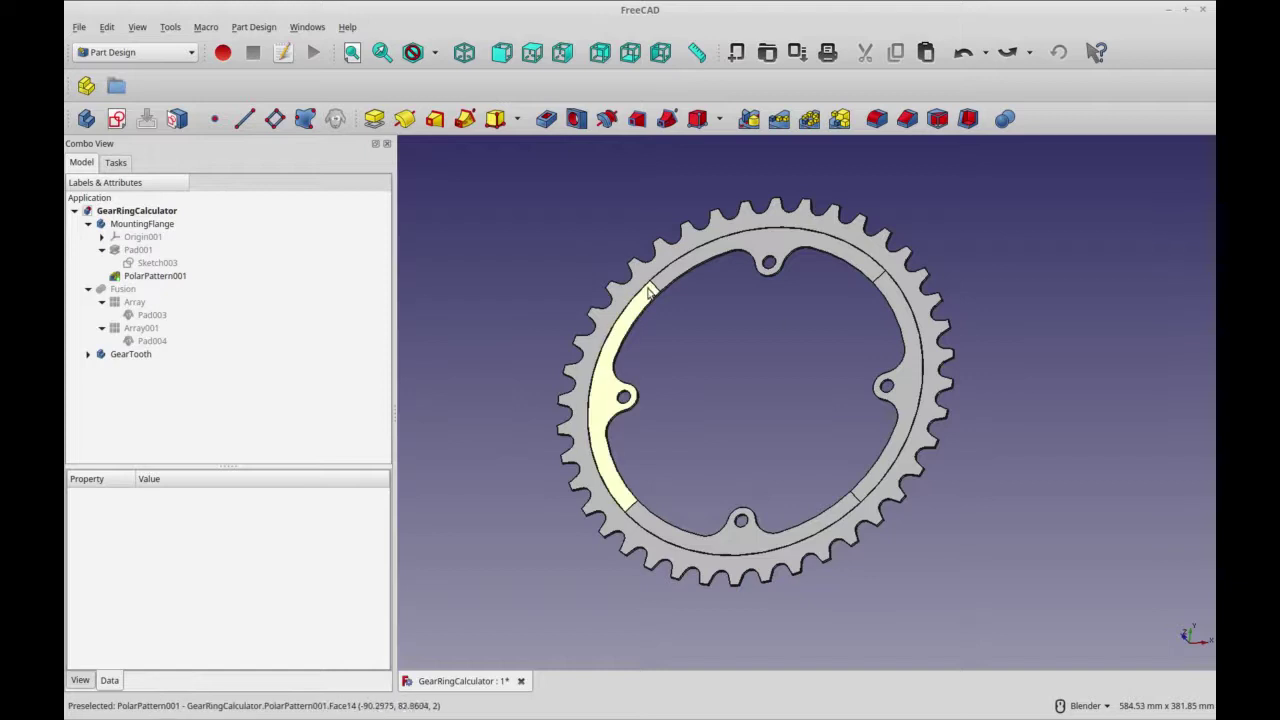
# Reapply Refine = true on PolarPattern001, then select the GearTooth body.
pyautogui.click(135, 276)
pyautogui.click(180, 620)
pyautogui.click(179, 626)
pyautogui.click(176, 634)
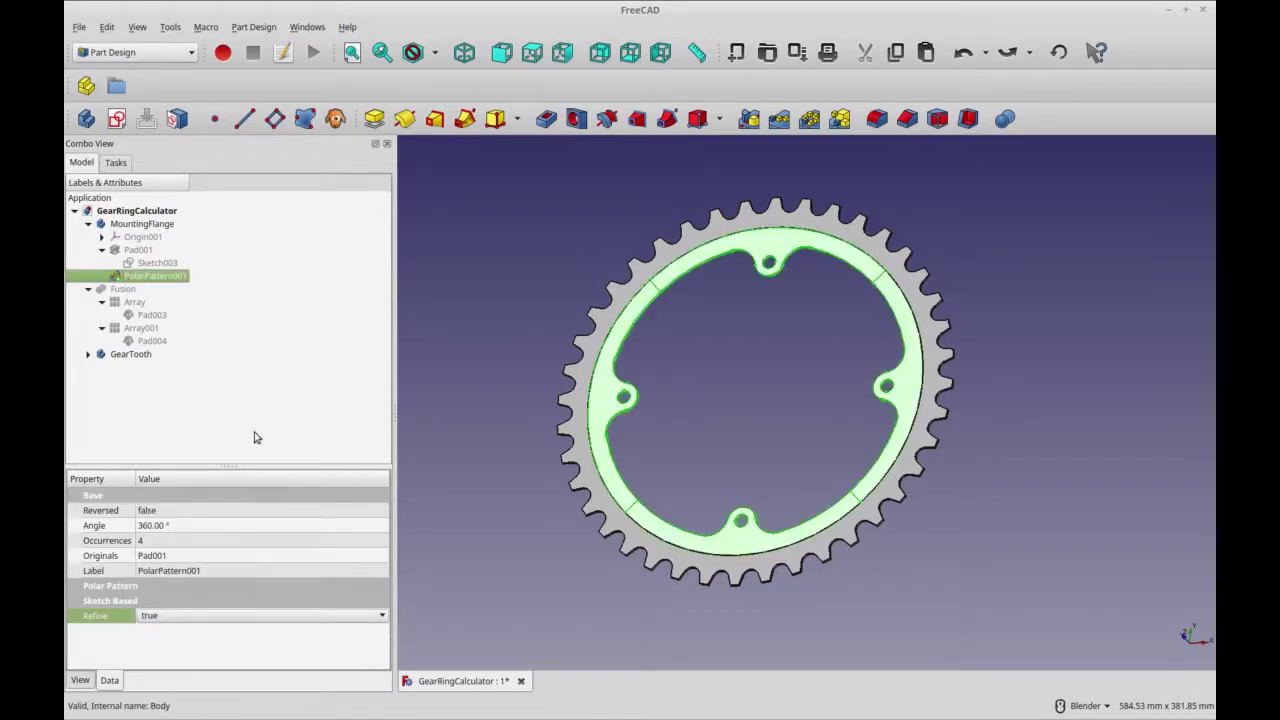
pyautogui.click(134, 356)
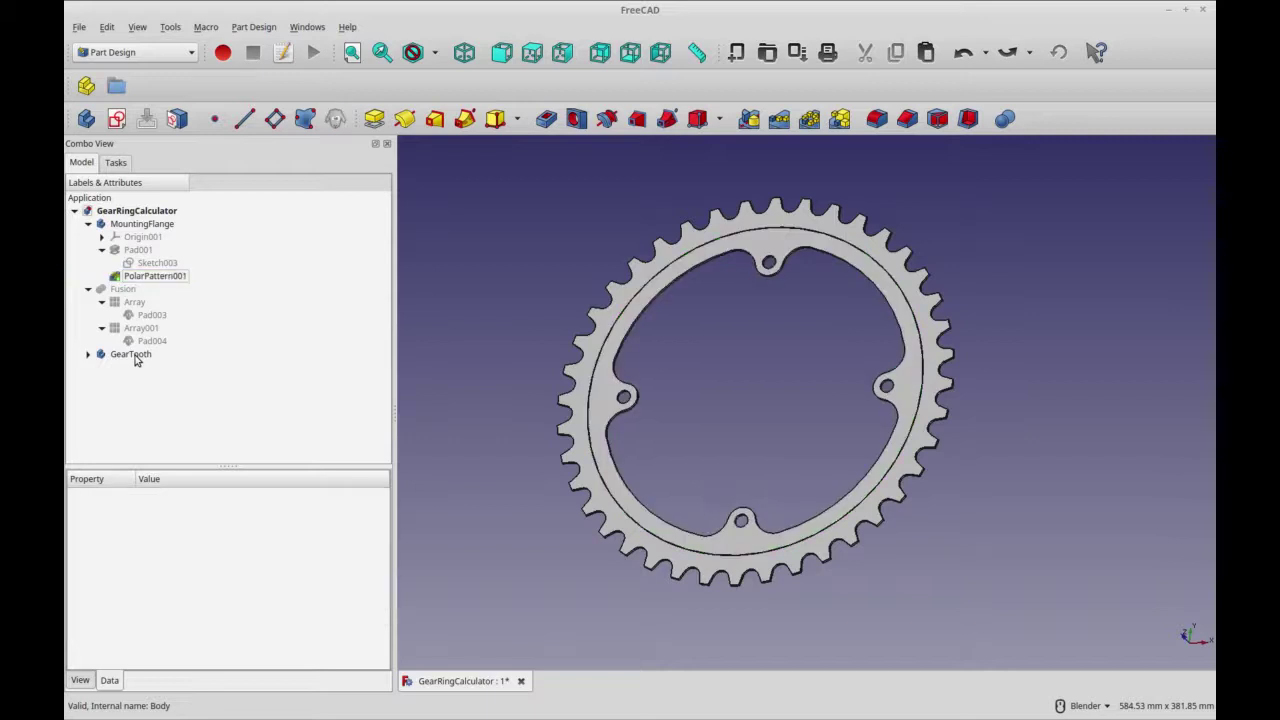
# Dismiss the no-active-body warning, activate MountingFlange and add GearTooth to the selection.
pyautogui.keyDown('ctrl'); pyautogui.click(151, 226); pyautogui.keyUp('ctrl')
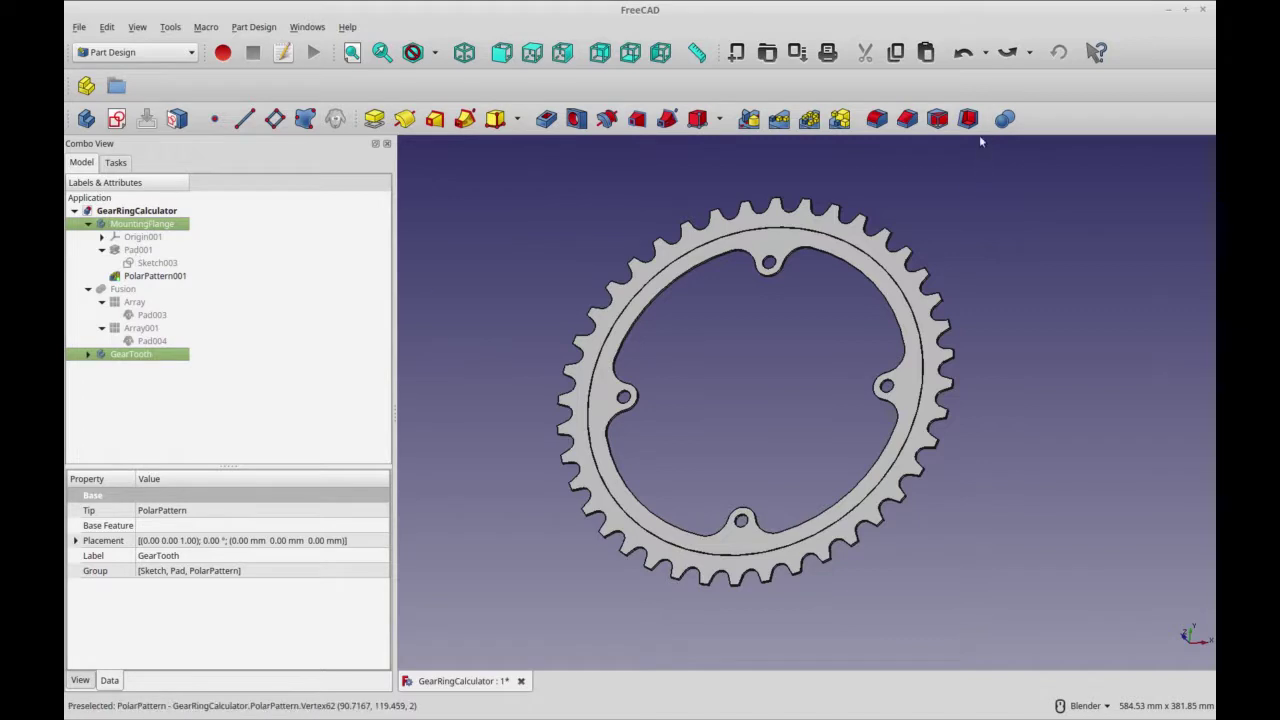
pyautogui.click(1005, 119)
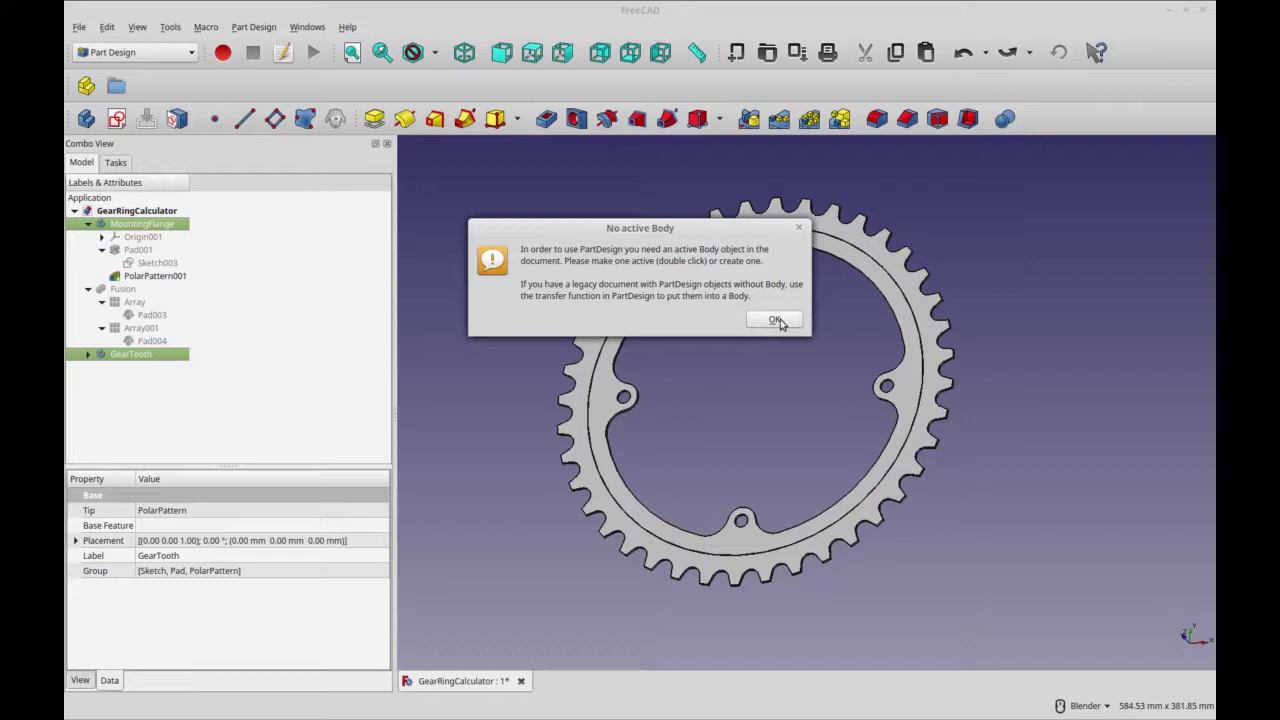
pyautogui.click(772, 320)
pyautogui.click(145, 228)
pyautogui.rightClick(145, 228)
pyautogui.click(165, 240)
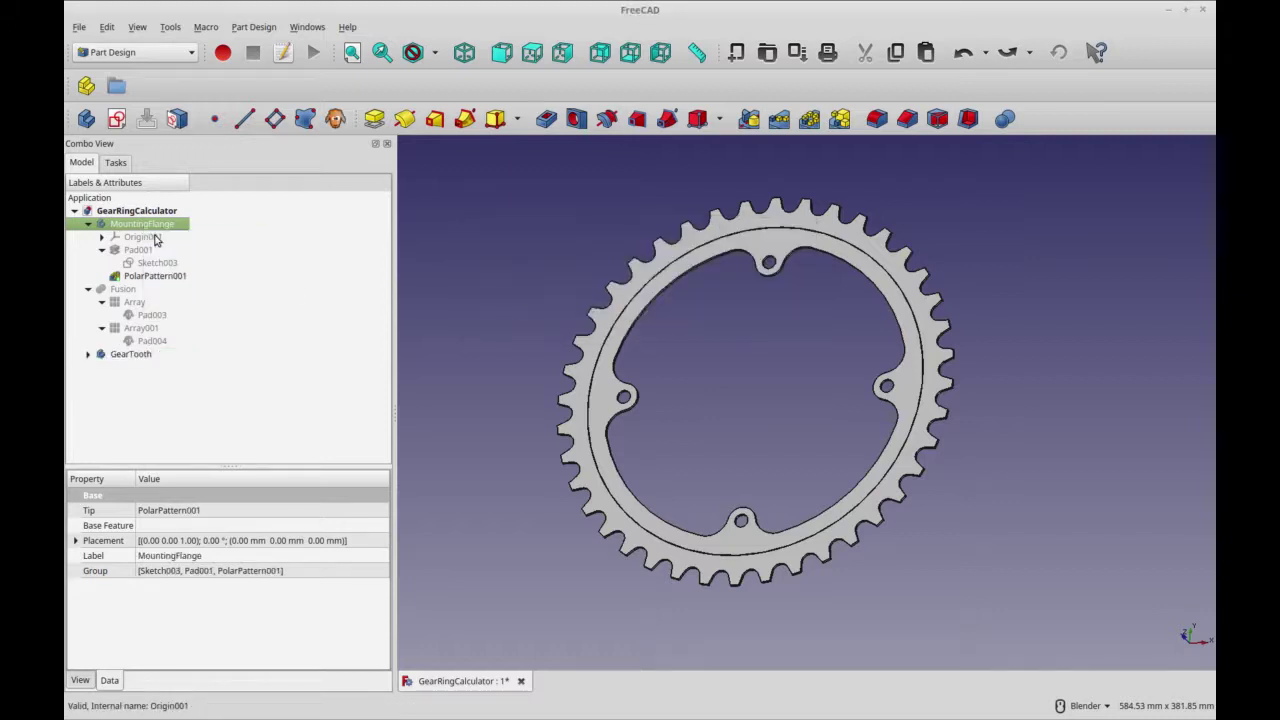
pyautogui.keyDown('ctrl'); pyautogui.click(145, 358); pyautogui.keyUp('ctrl')
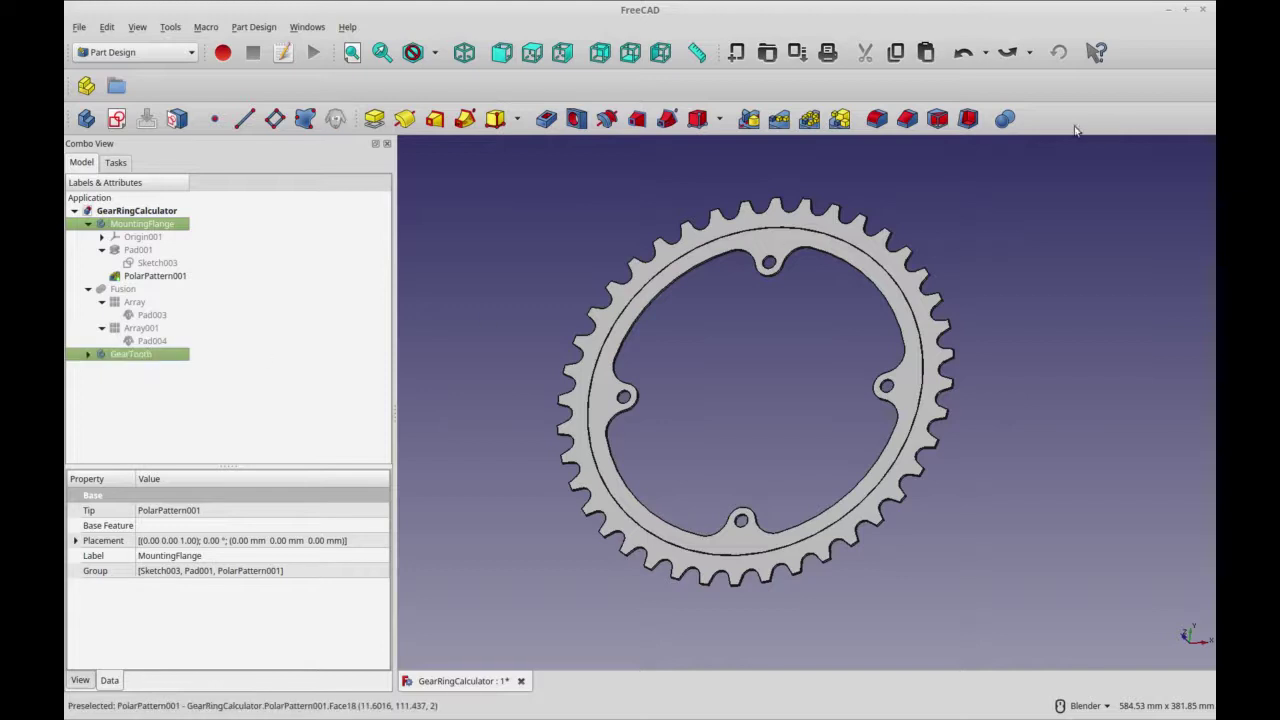
# Fuse GearTooth into MountingFlange with a Boolean Fuse and select the resulting feature.
pyautogui.click(1000, 140)
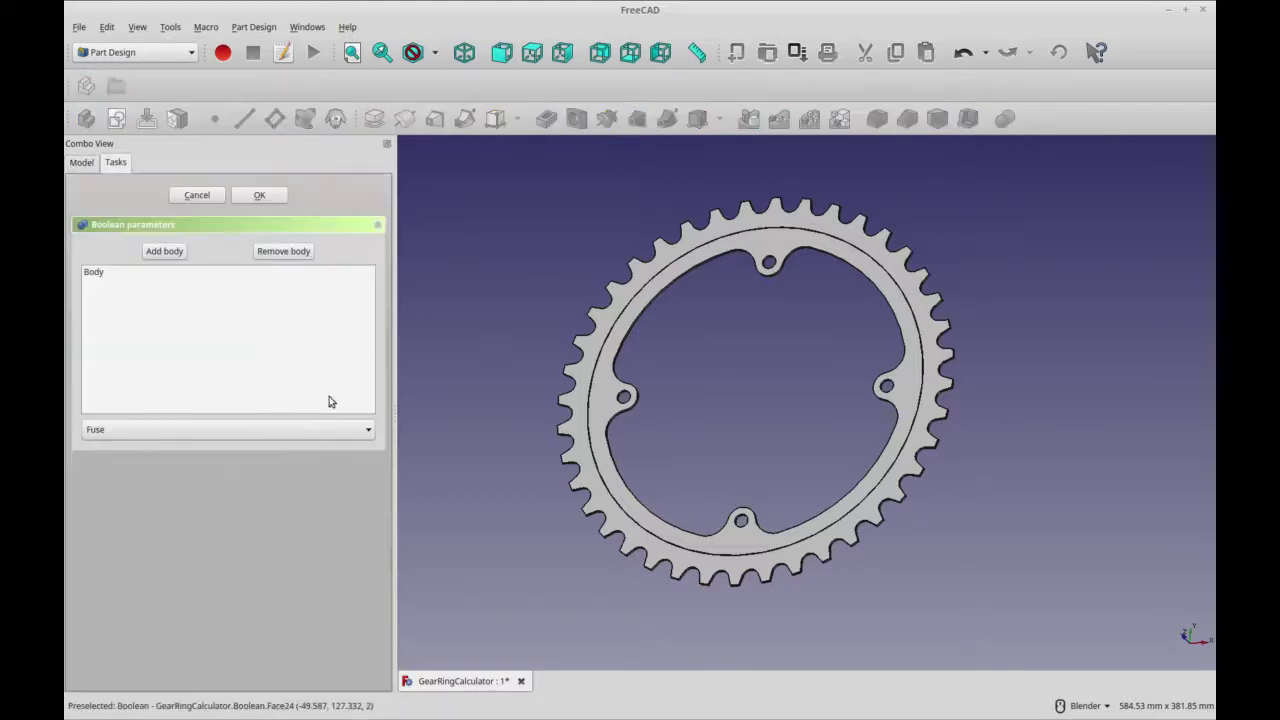
pyautogui.click(227, 431)
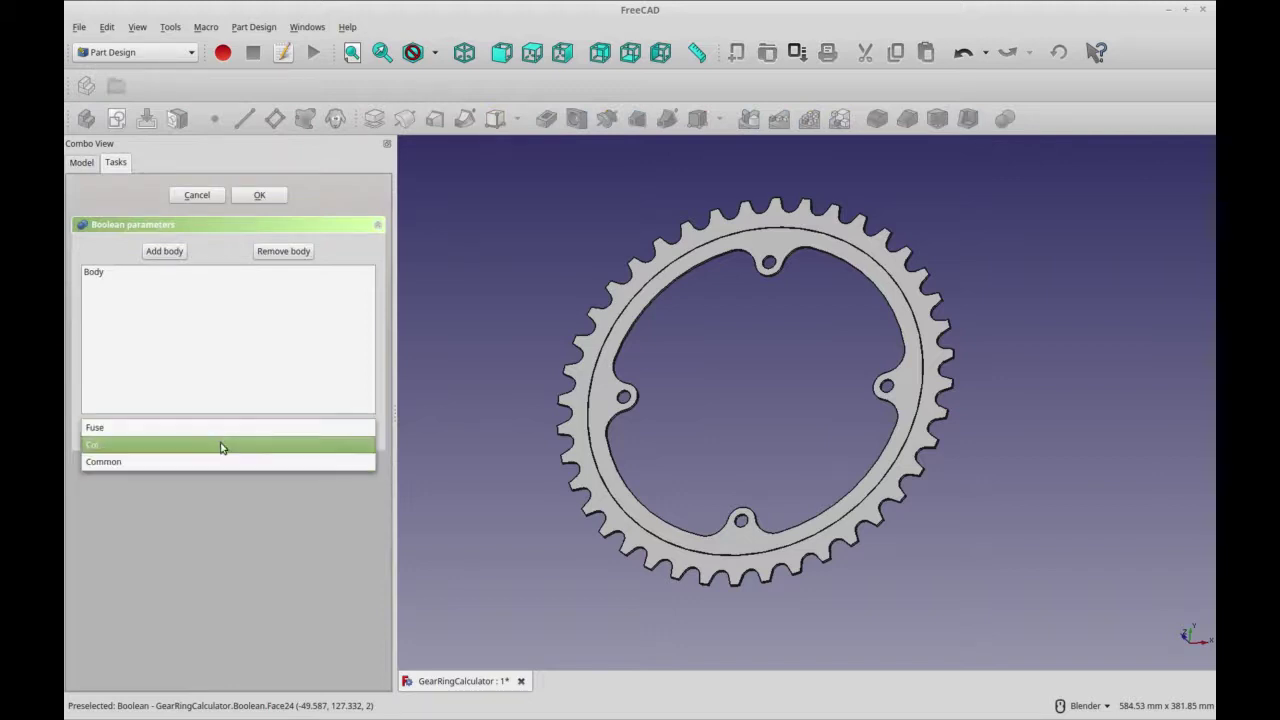
pyautogui.click(210, 255)
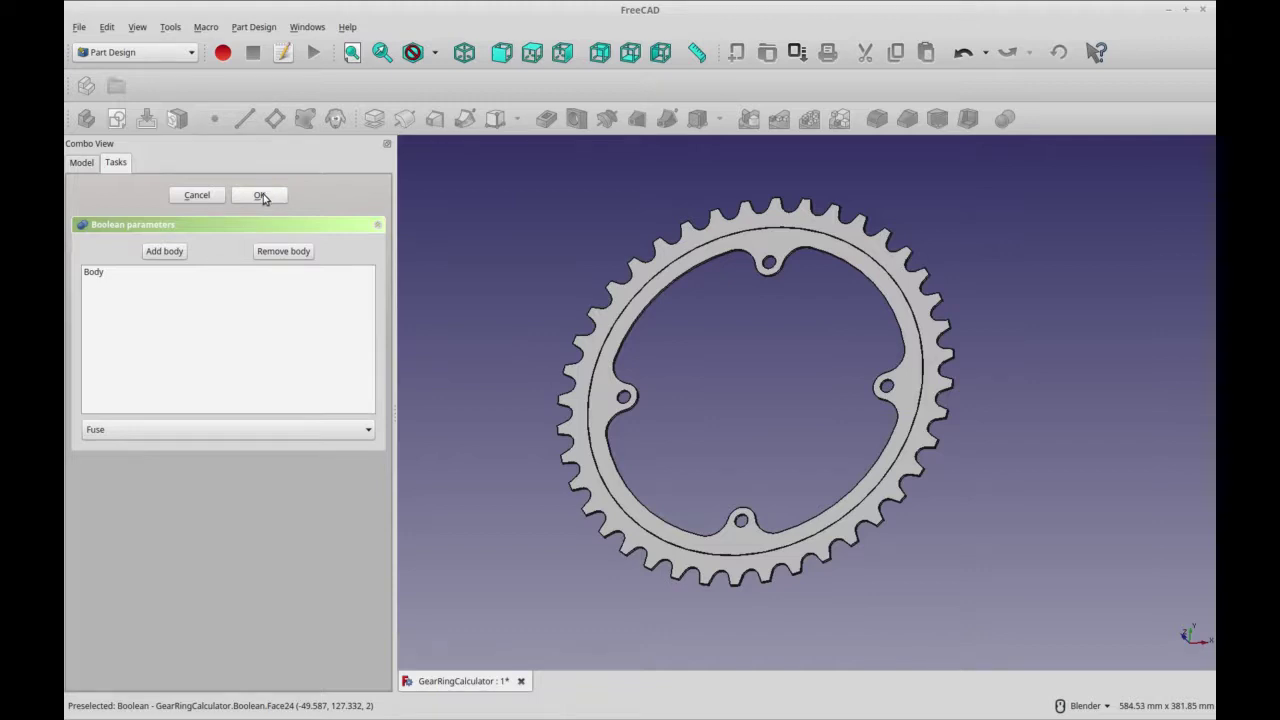
pyautogui.click(252, 198)
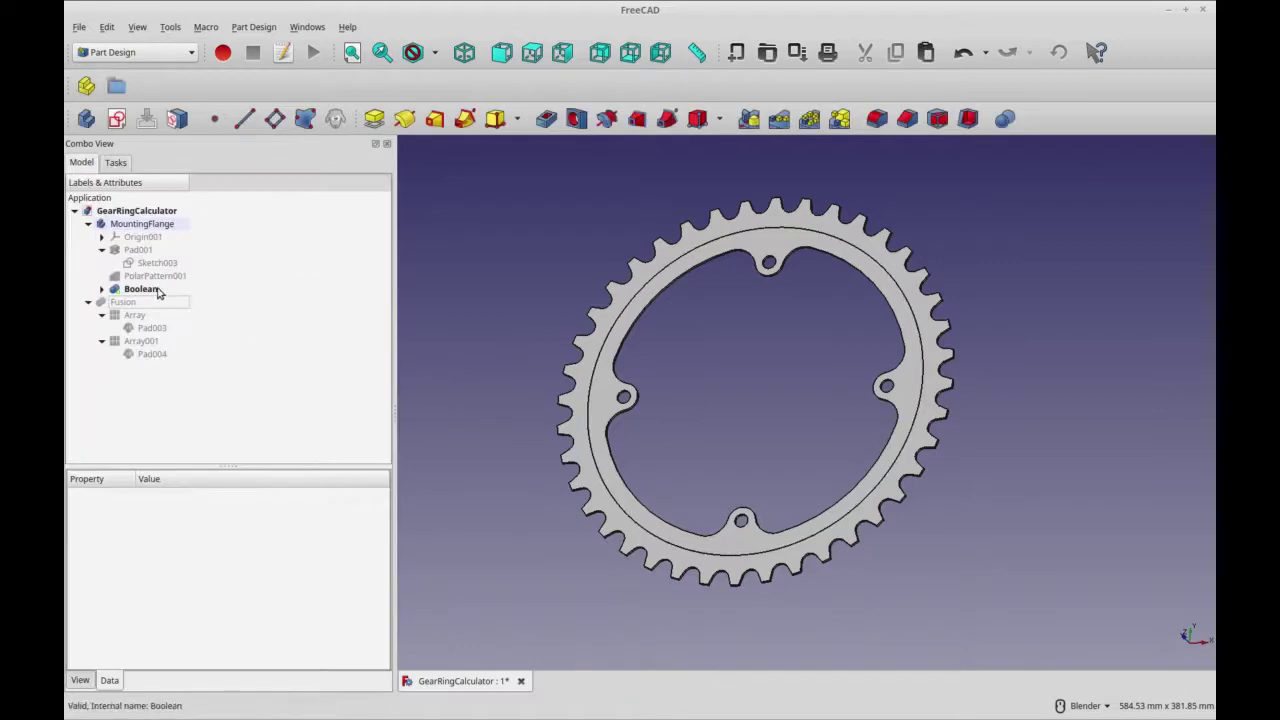
pyautogui.click(157, 288)
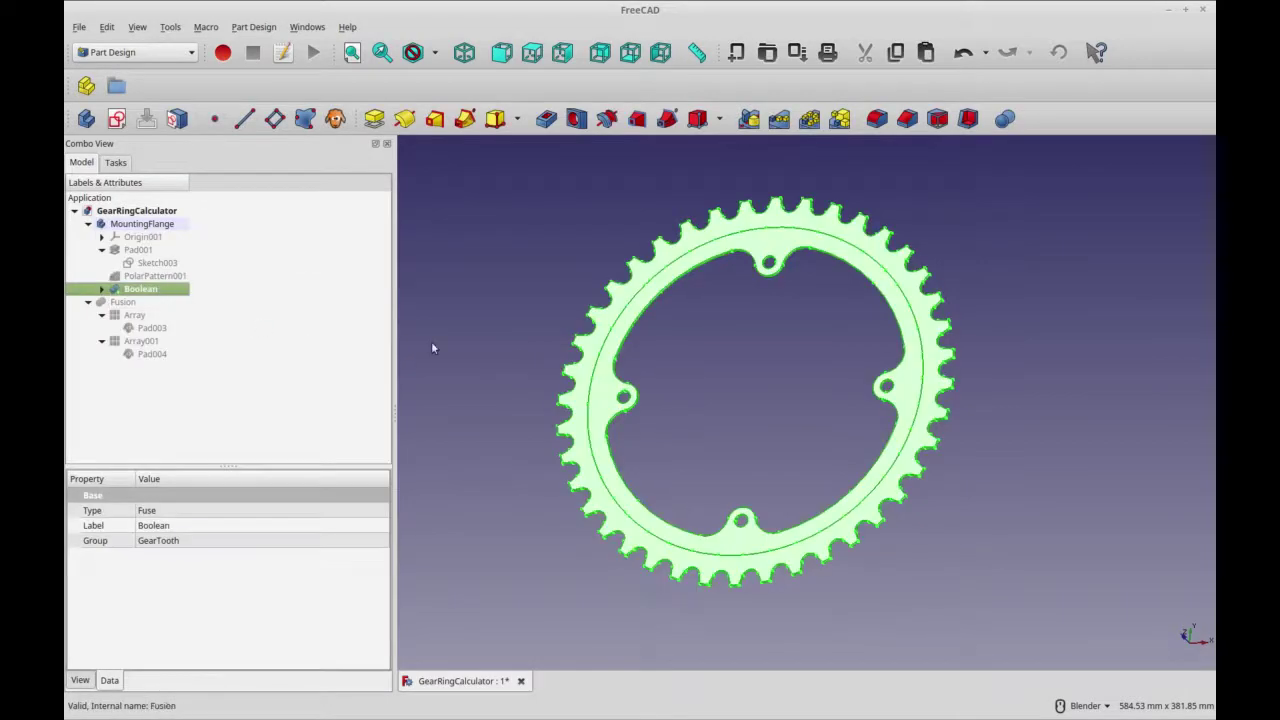
pyautogui.click(101, 225)
# Collapse MountingFlange and frame both gears together in the view.
pyautogui.click(88, 224)
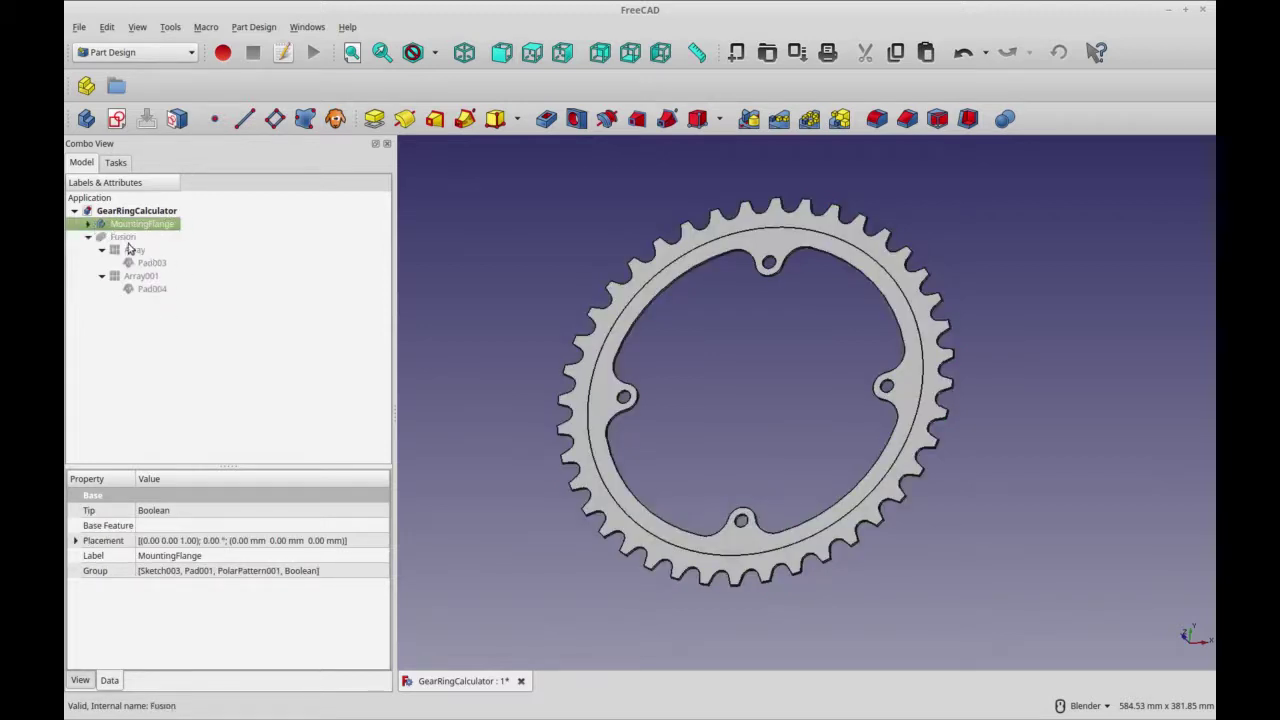
pyautogui.click(120, 237)
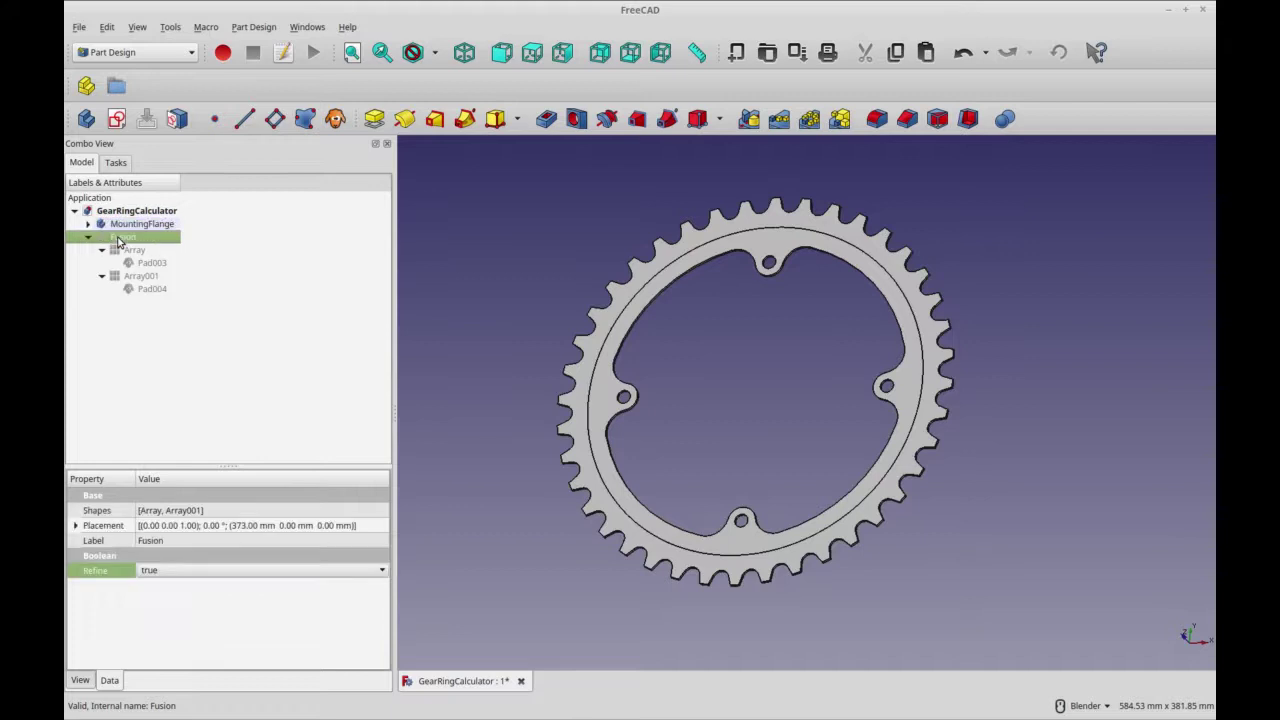
pyautogui.press('space')
pyautogui.scroll(-2, 853, 483)
pyautogui.keyDown('shift'); pyautogui.moveTo(853, 483); pyautogui.dragTo(723, 523, button='middle'); pyautogui.keyUp('shift')
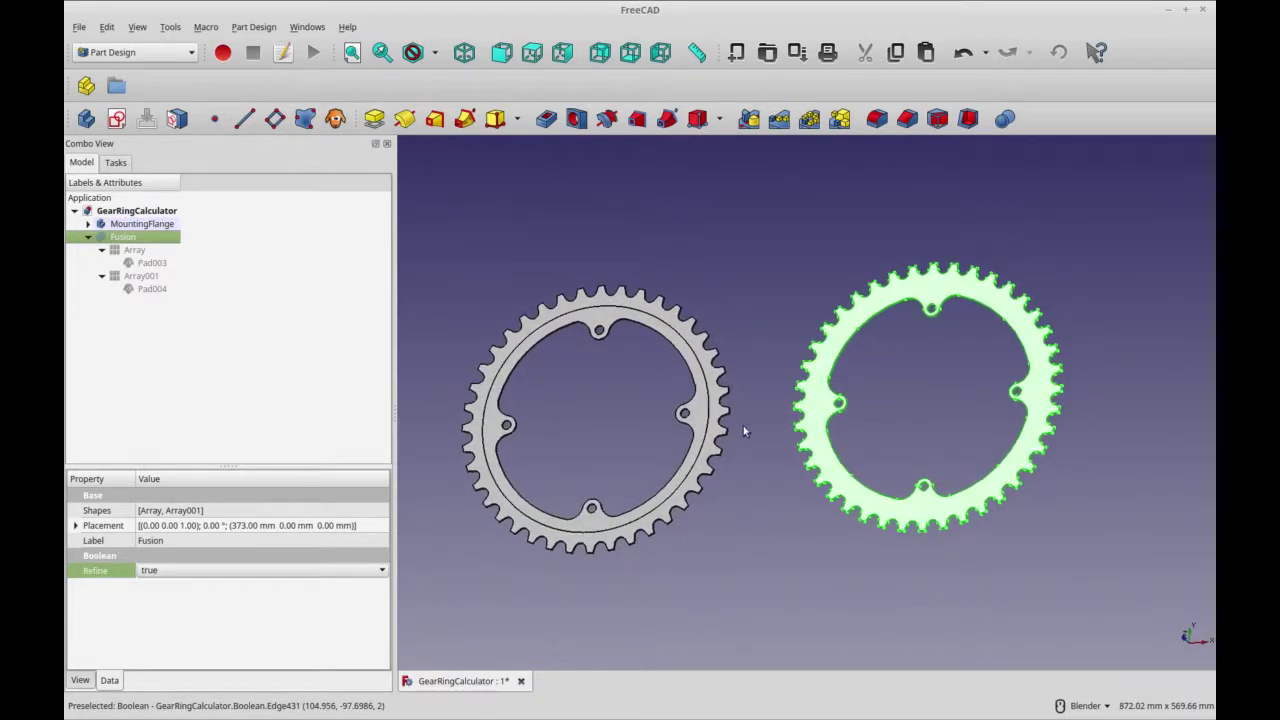
pyautogui.click(214, 314)
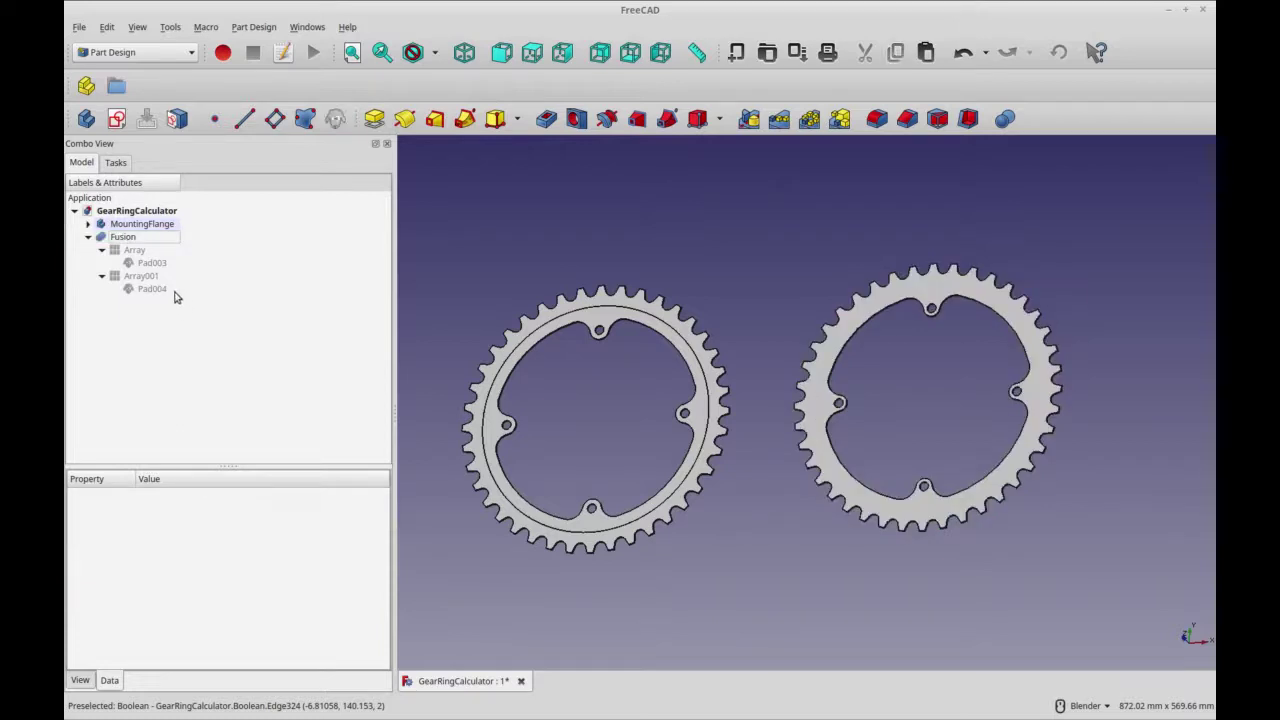
# Transform MountingFlange along X to 685 mm, just right of the Fusion gear.
pyautogui.click(114, 225)
pyautogui.rightClick(114, 226)
pyautogui.click(128, 254)
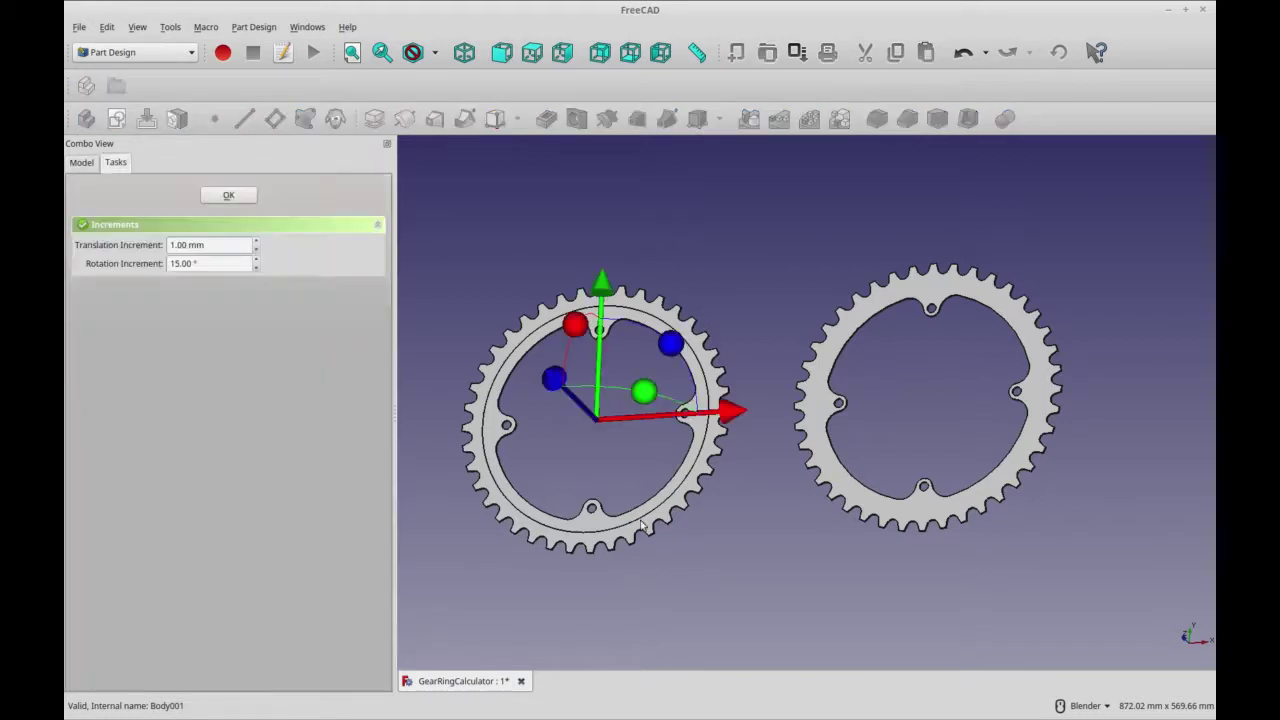
pyautogui.moveTo(735, 415); pyautogui.dragTo(1160, 388)
pyautogui.keyDown('shift'); pyautogui.moveTo(798, 561); pyautogui.dragTo(694, 533, button='middle'); pyautogui.keyUp('shift')
pyautogui.moveTo(1114, 355); pyautogui.dragTo(1212, 344)
pyautogui.keyDown('shift'); pyautogui.moveTo(1042, 514); pyautogui.dragTo(975, 514, button='middle'); pyautogui.keyUp('shift')
pyautogui.moveTo(1138, 350); pyautogui.dragTo(1161, 347)
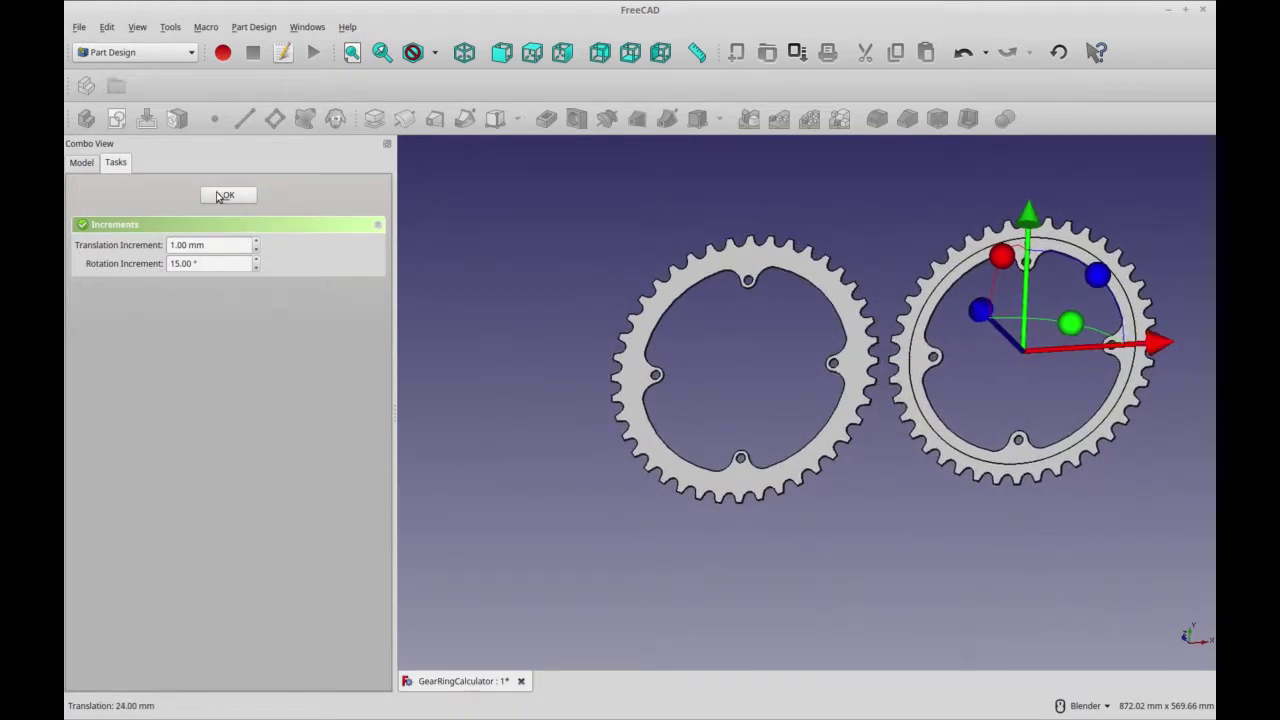
pyautogui.click(221, 195)
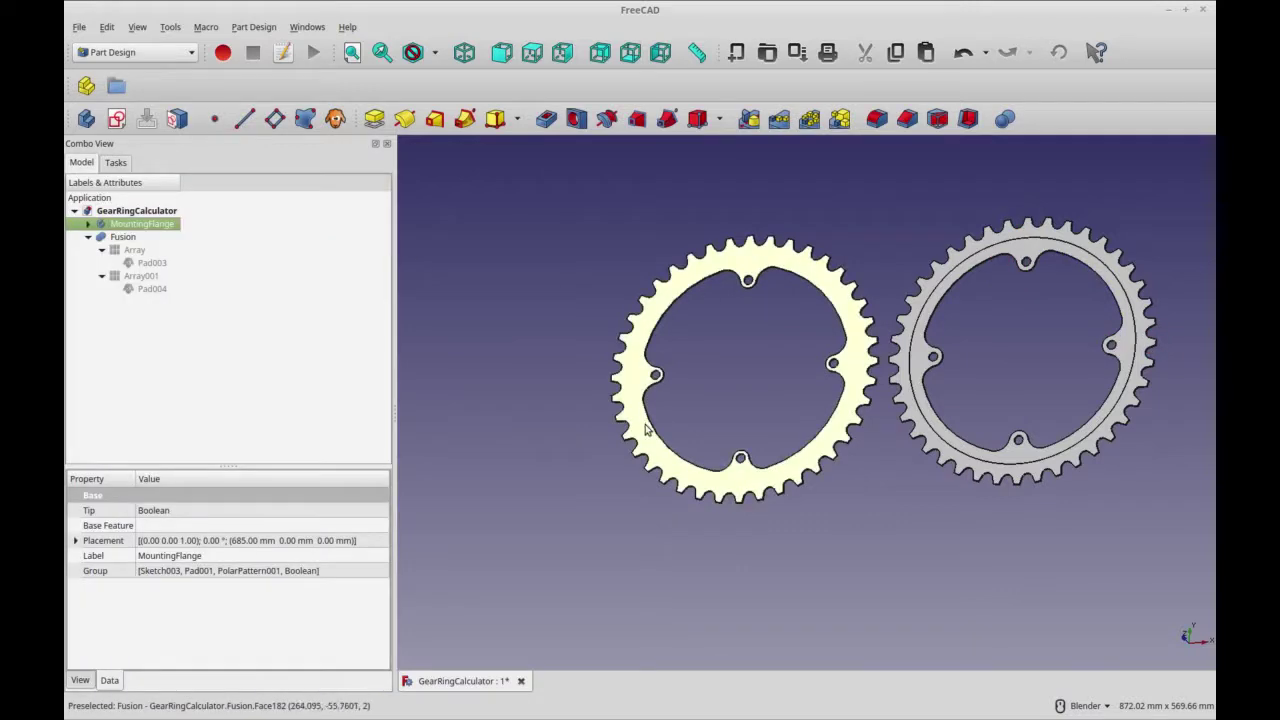
# In the Draft workbench, clone the flange pad Pad001 into Pad005.
pyautogui.click(87, 224)
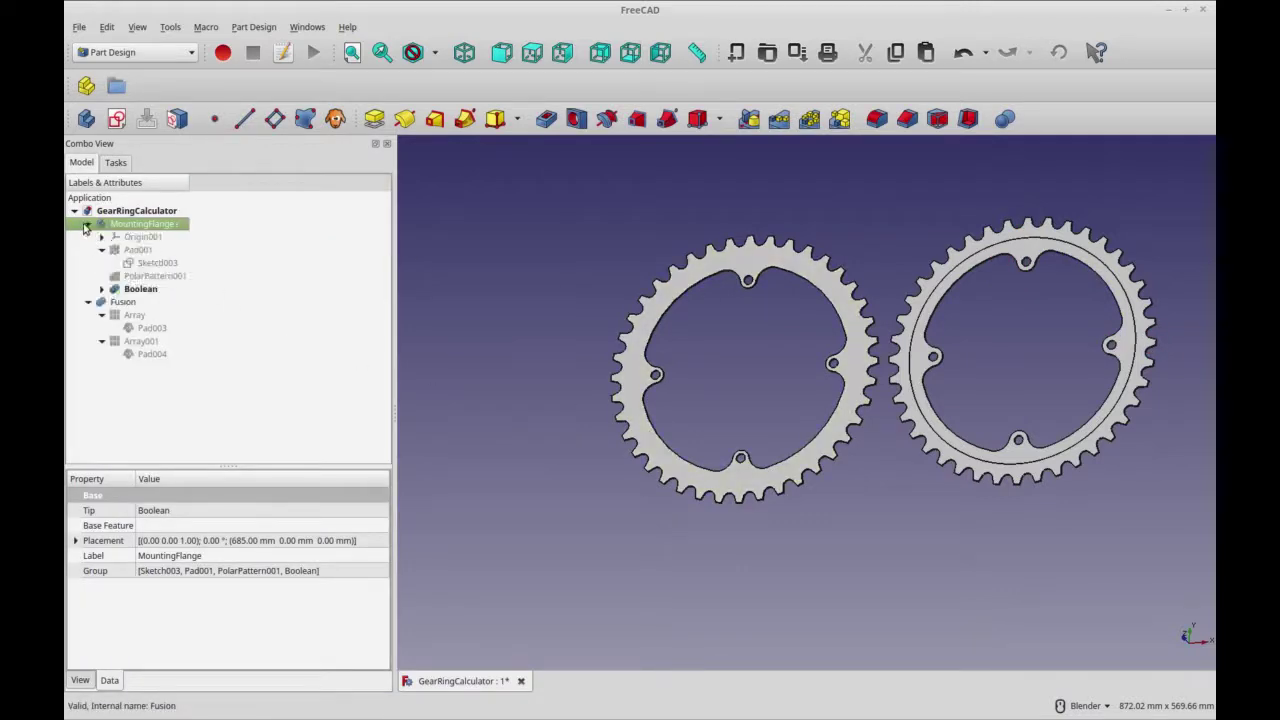
pyautogui.click(137, 250)
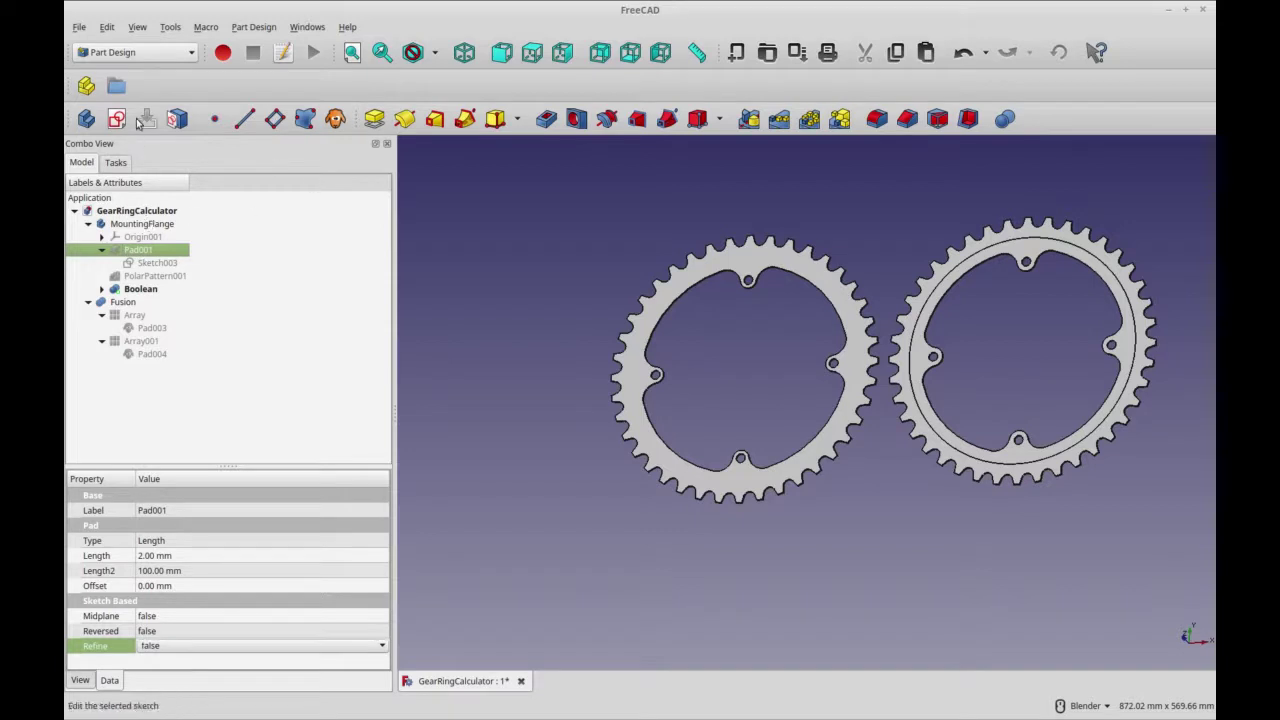
pyautogui.click(168, 54)
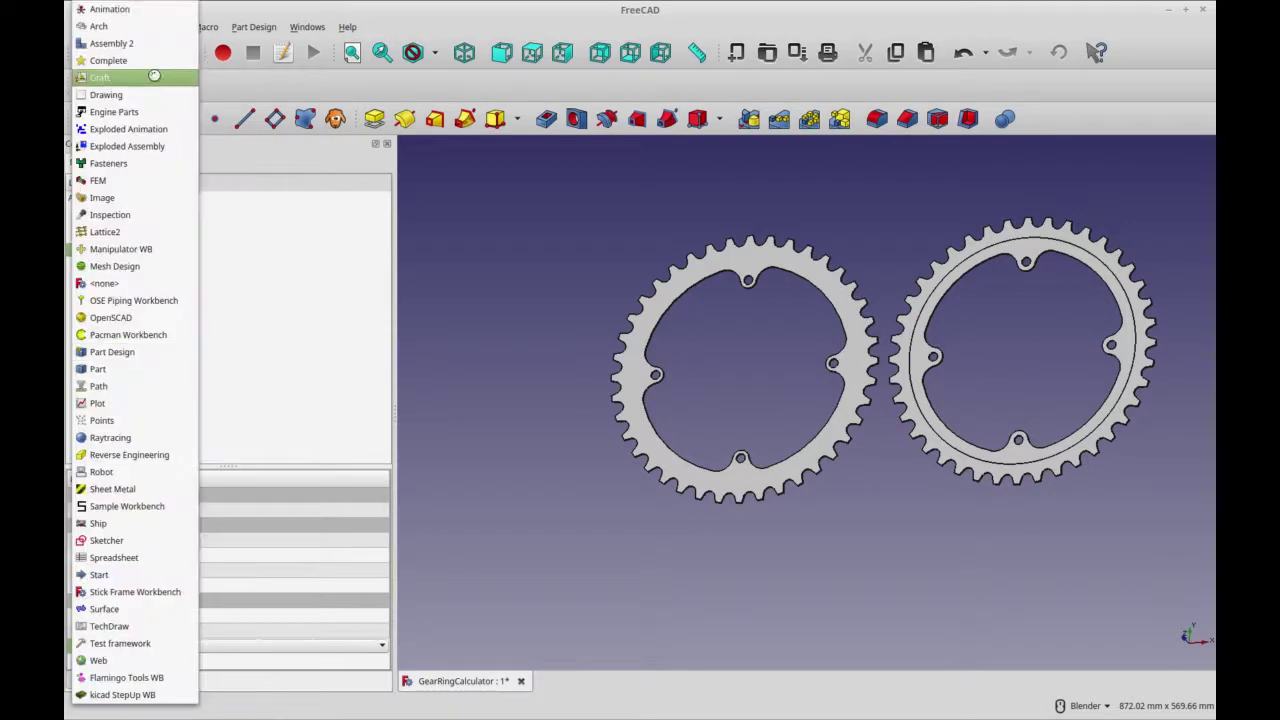
pyautogui.click(150, 77)
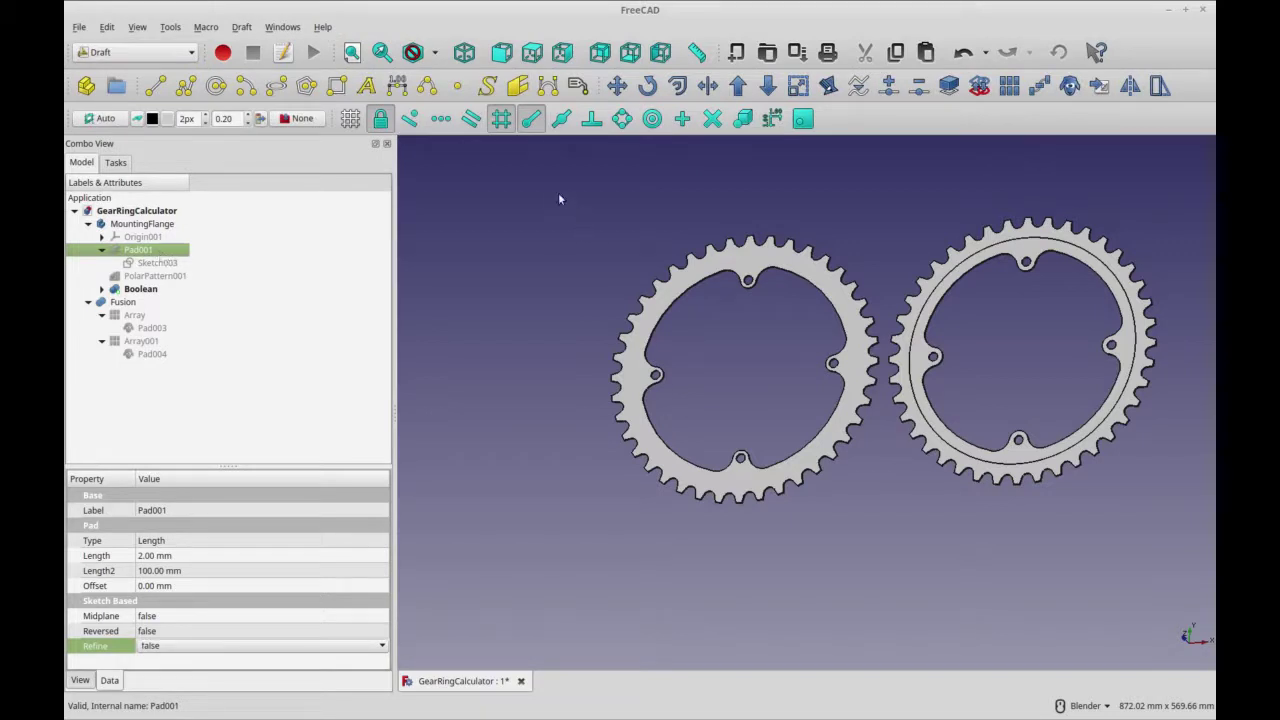
pyautogui.click(1069, 86)
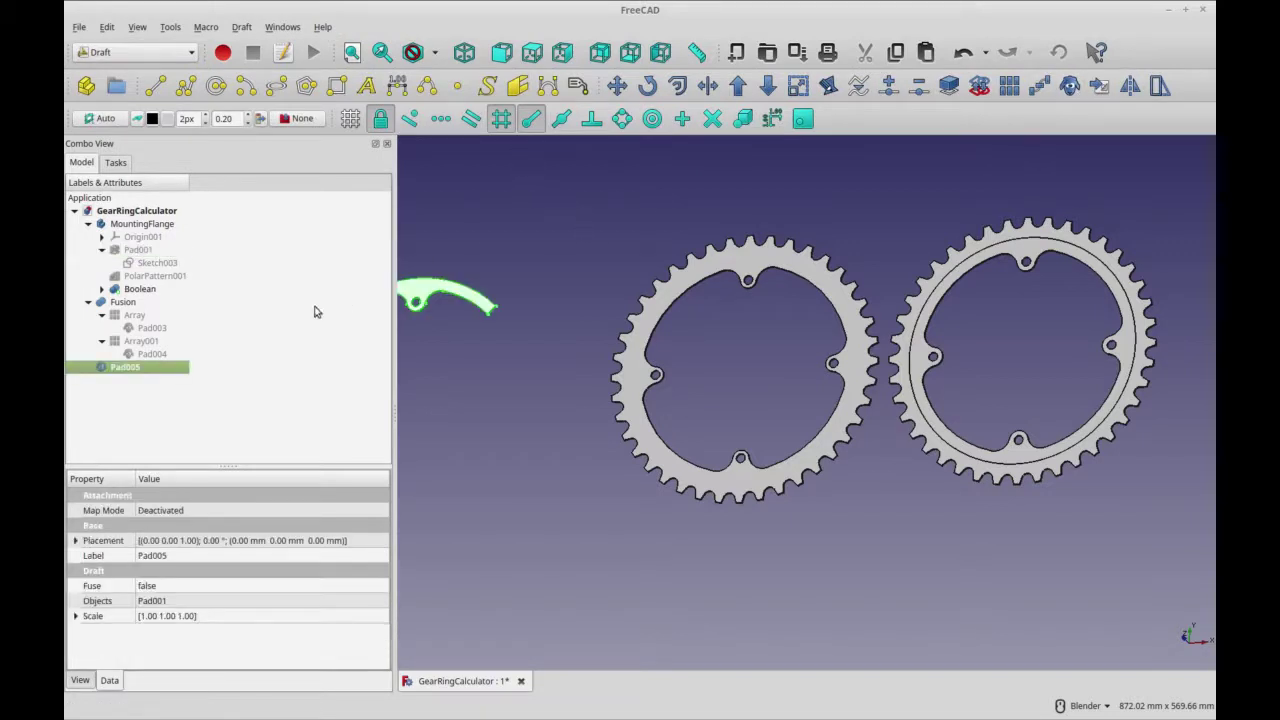
# Clone the GearTooth Pad under Boolean into Pad006.
pyautogui.moveTo(600, 372)
pyautogui.mouseDown(button='middle')
pyautogui.moveTo(715, 378)
pyautogui.moveTo(723, 362)
pyautogui.moveTo(781, 356)
pyautogui.mouseUp(button='middle')
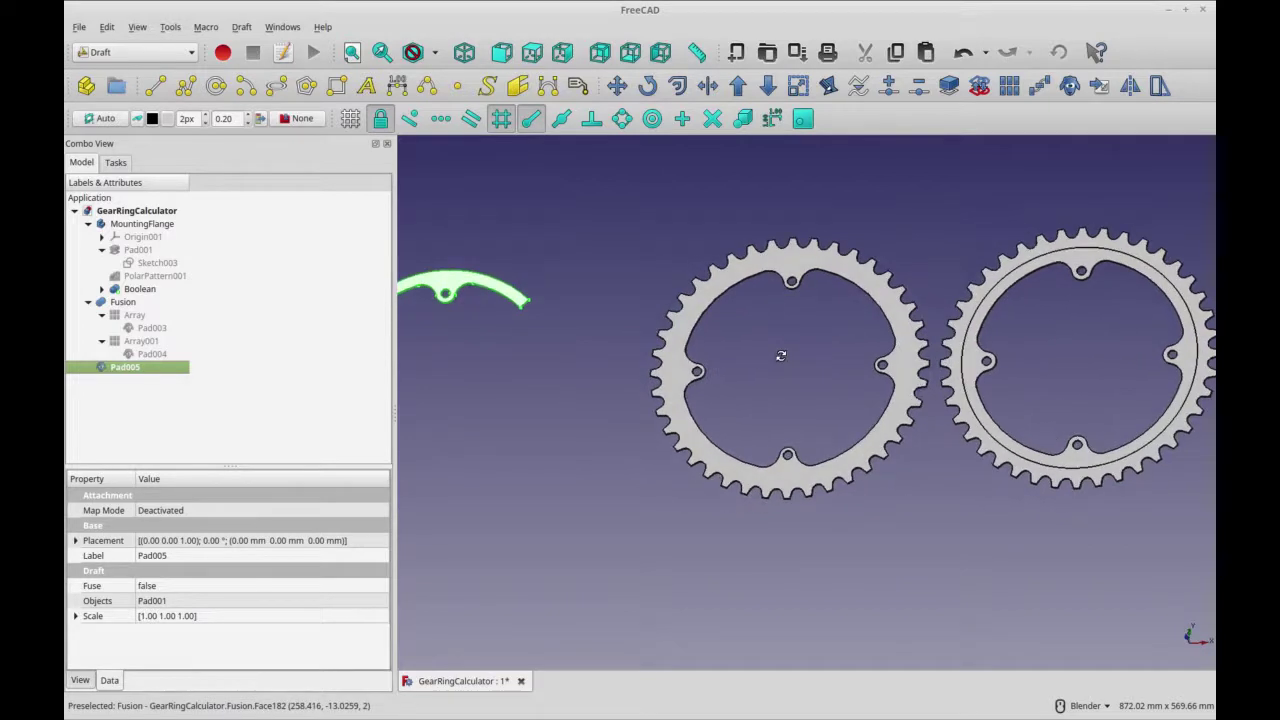
pyautogui.click(102, 289)
pyautogui.click(116, 302)
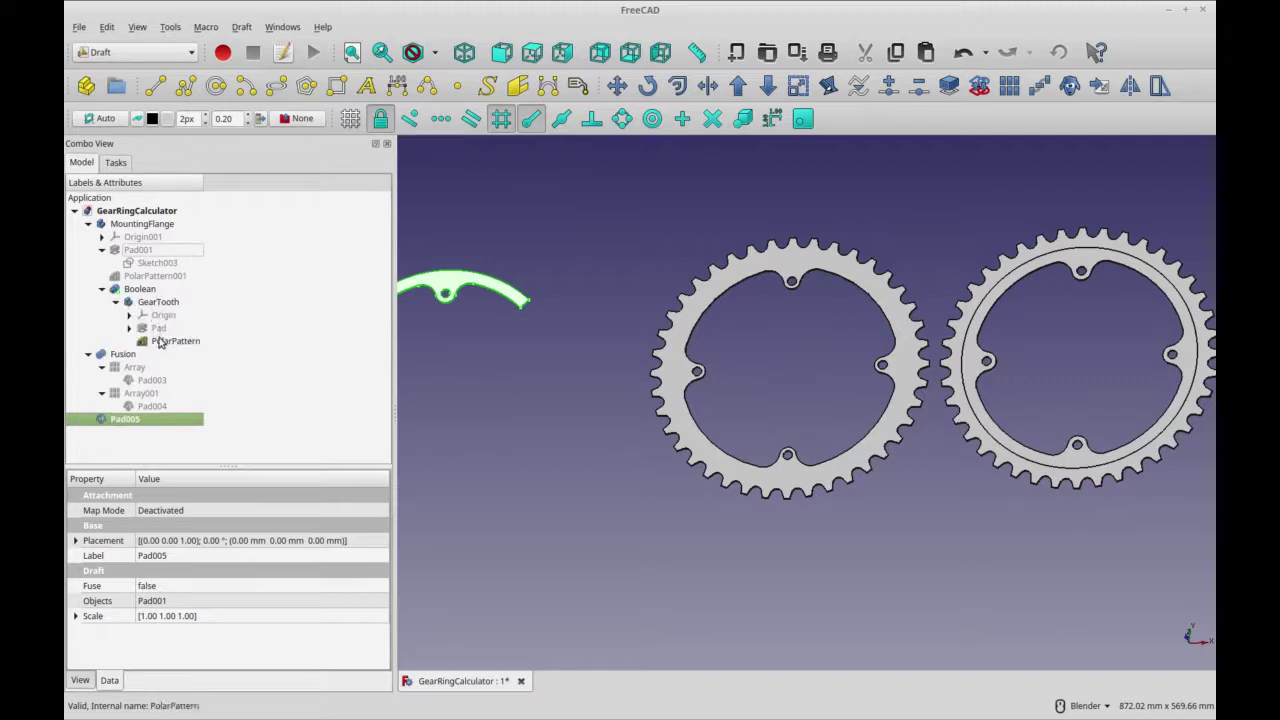
pyautogui.click(158, 328)
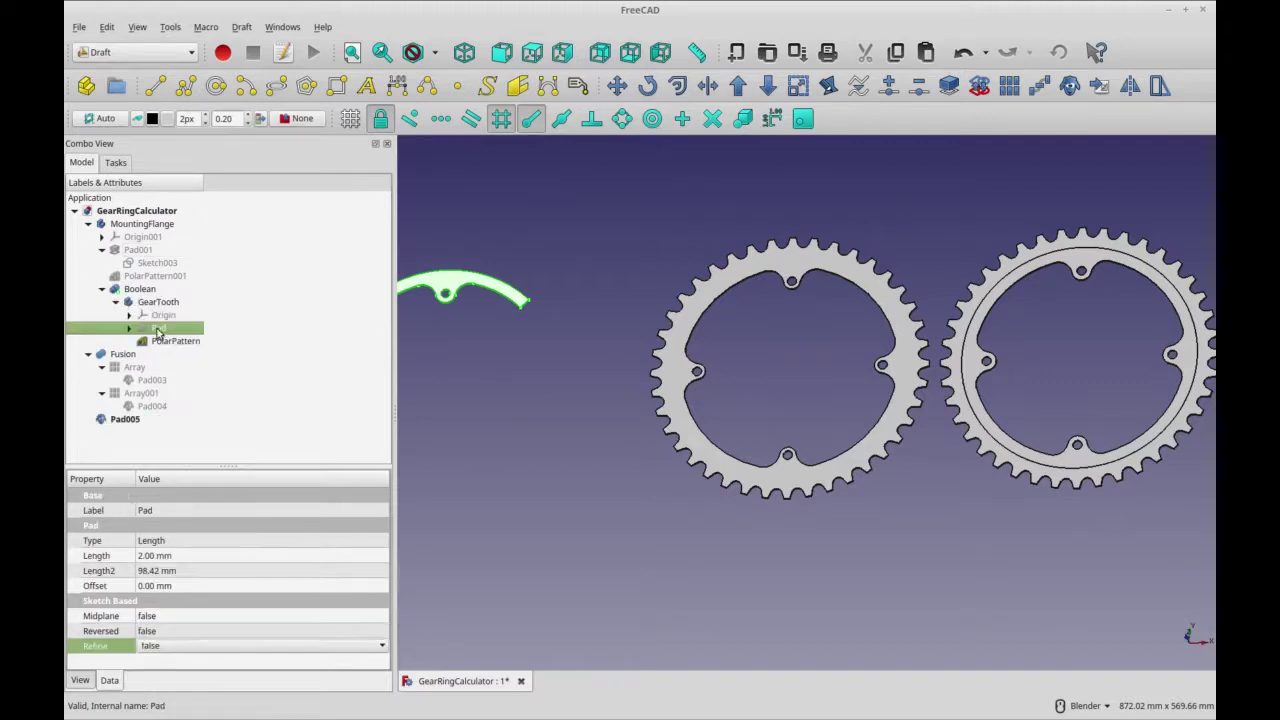
pyautogui.click(1070, 86)
pyautogui.click(167, 421)
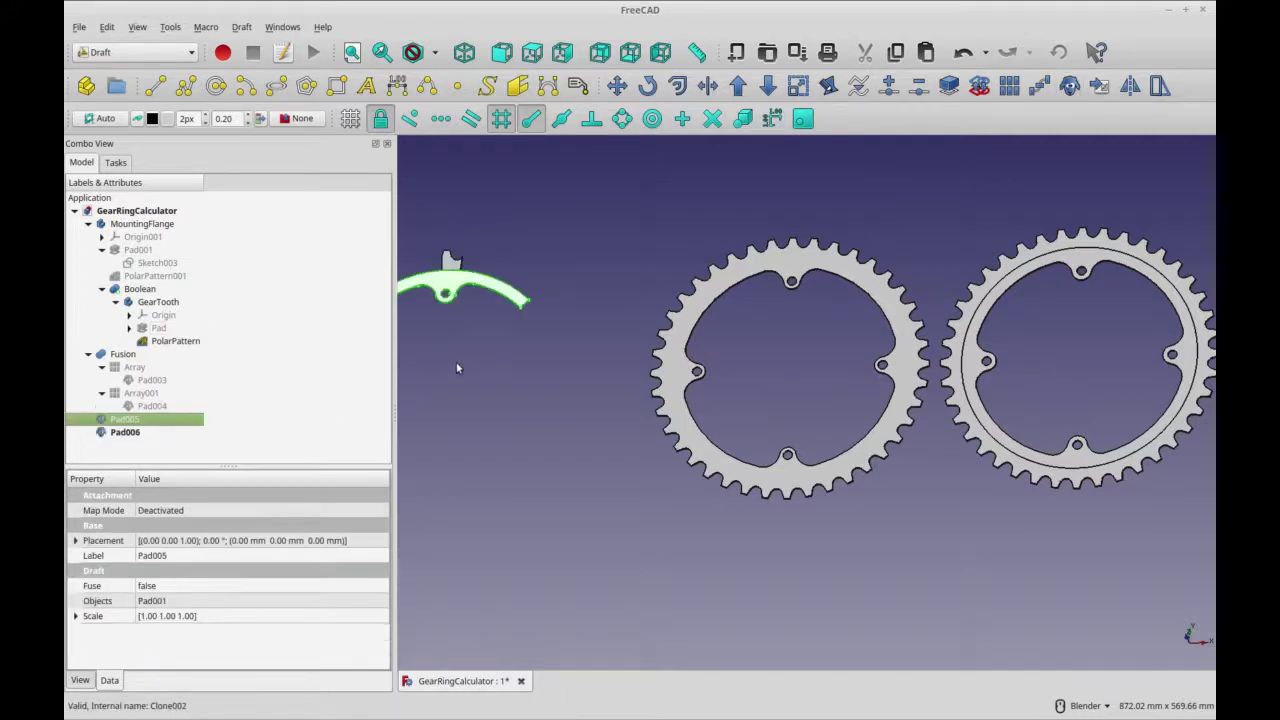
# Create a Draft array from the tooth clone Pad006.
pyautogui.keyDown('shift'); pyautogui.moveTo(464, 367); pyautogui.dragTo(608, 368, button='middle'); pyautogui.keyUp('shift')
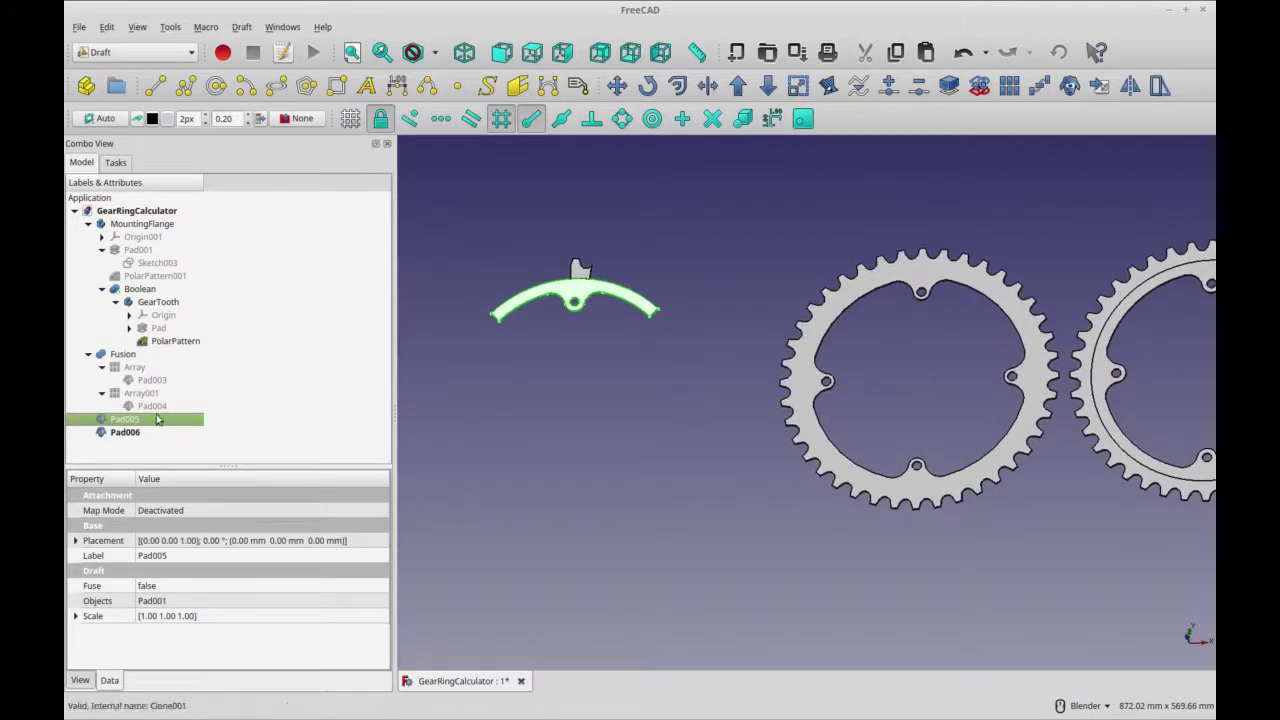
pyautogui.keyDown('shift'); pyautogui.moveTo(582, 393); pyautogui.dragTo(725, 405, button='middle'); pyautogui.keyUp('shift')
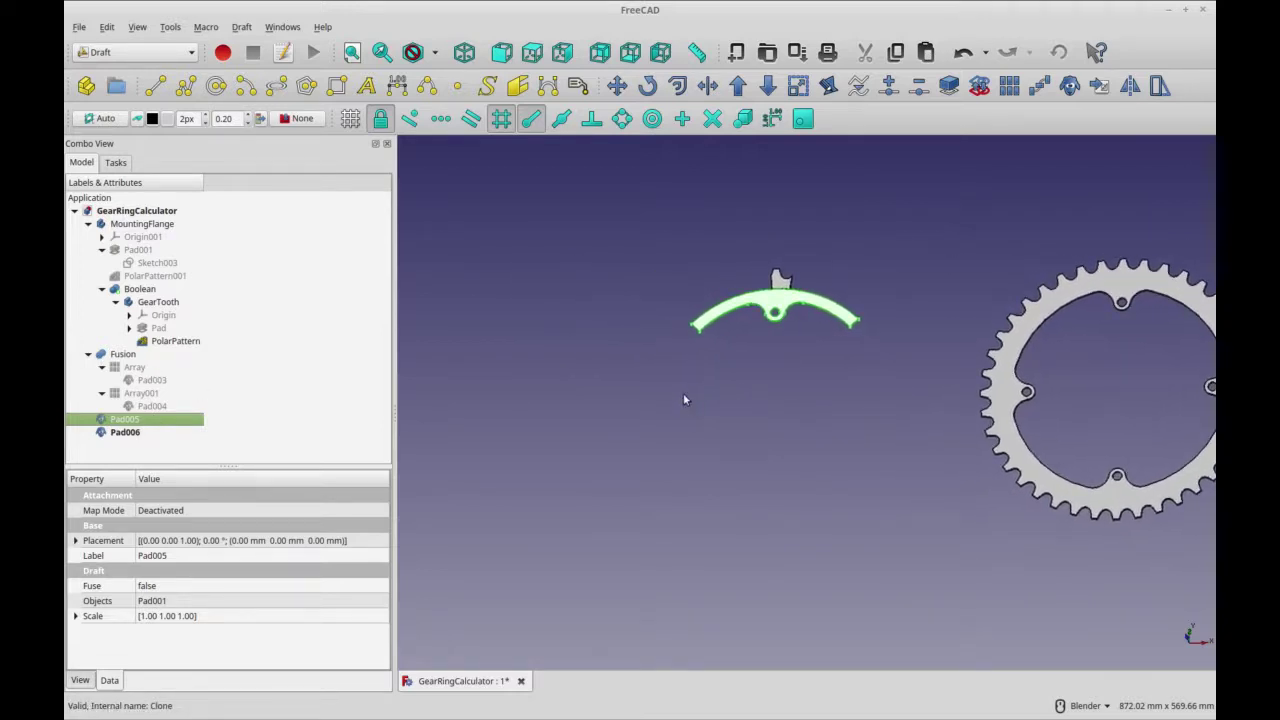
pyautogui.click(688, 394)
pyautogui.click(122, 419)
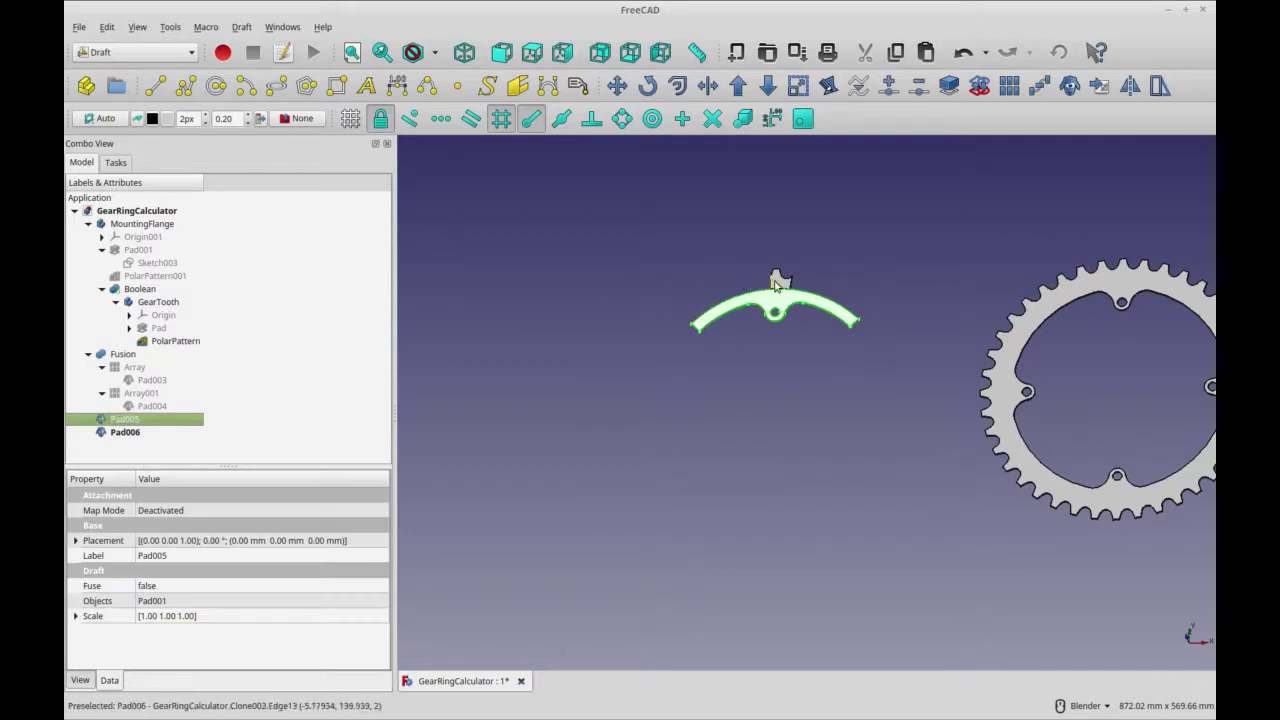
pyautogui.click(776, 283)
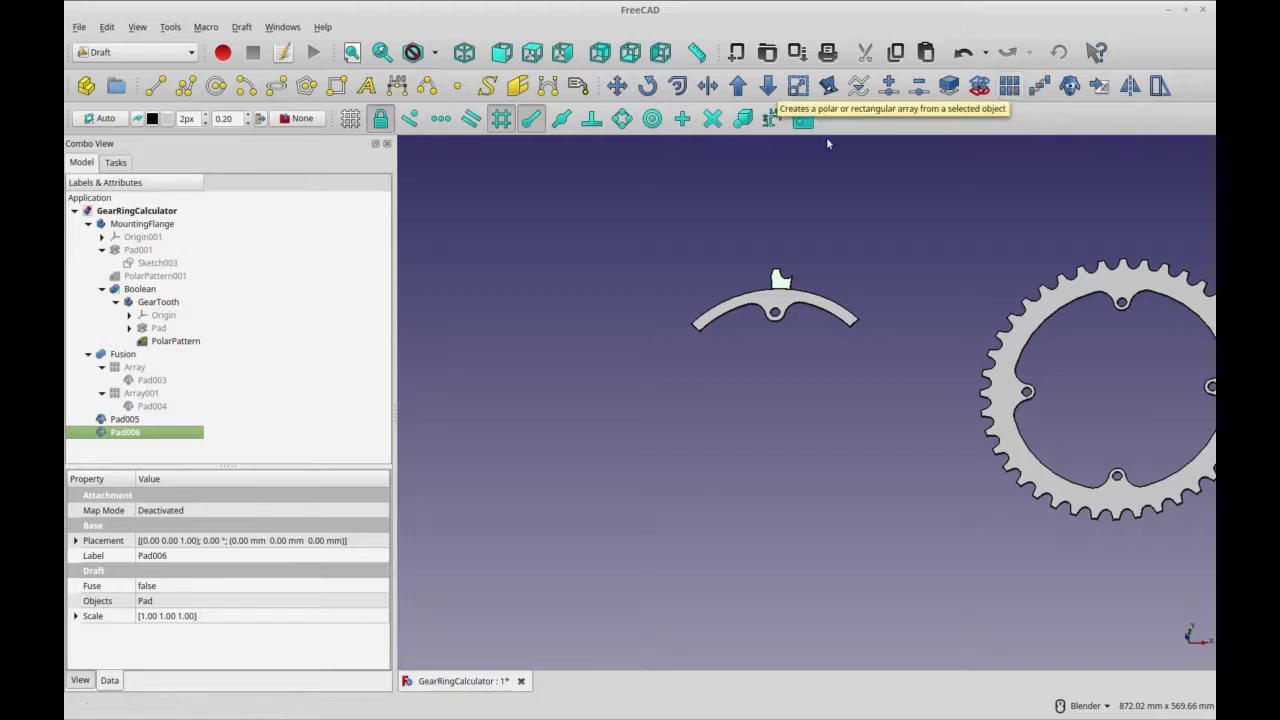
pyautogui.click(242, 27)
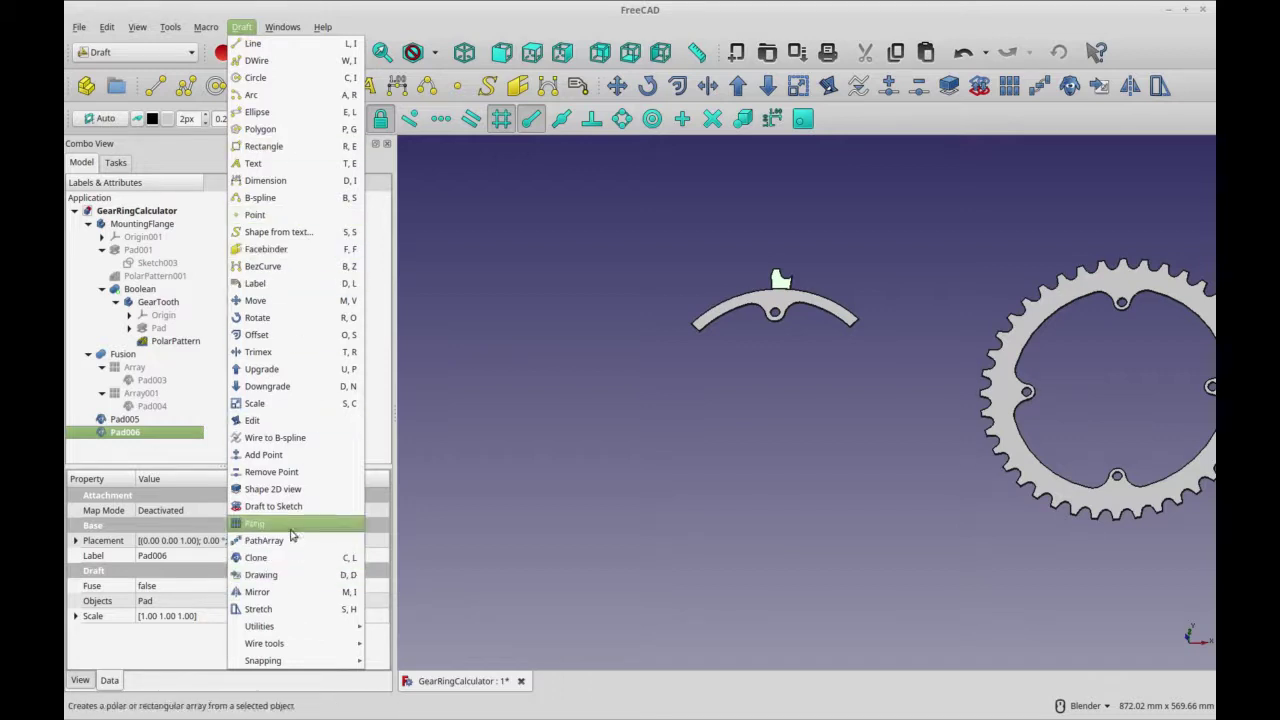
pyautogui.click(945, 142)
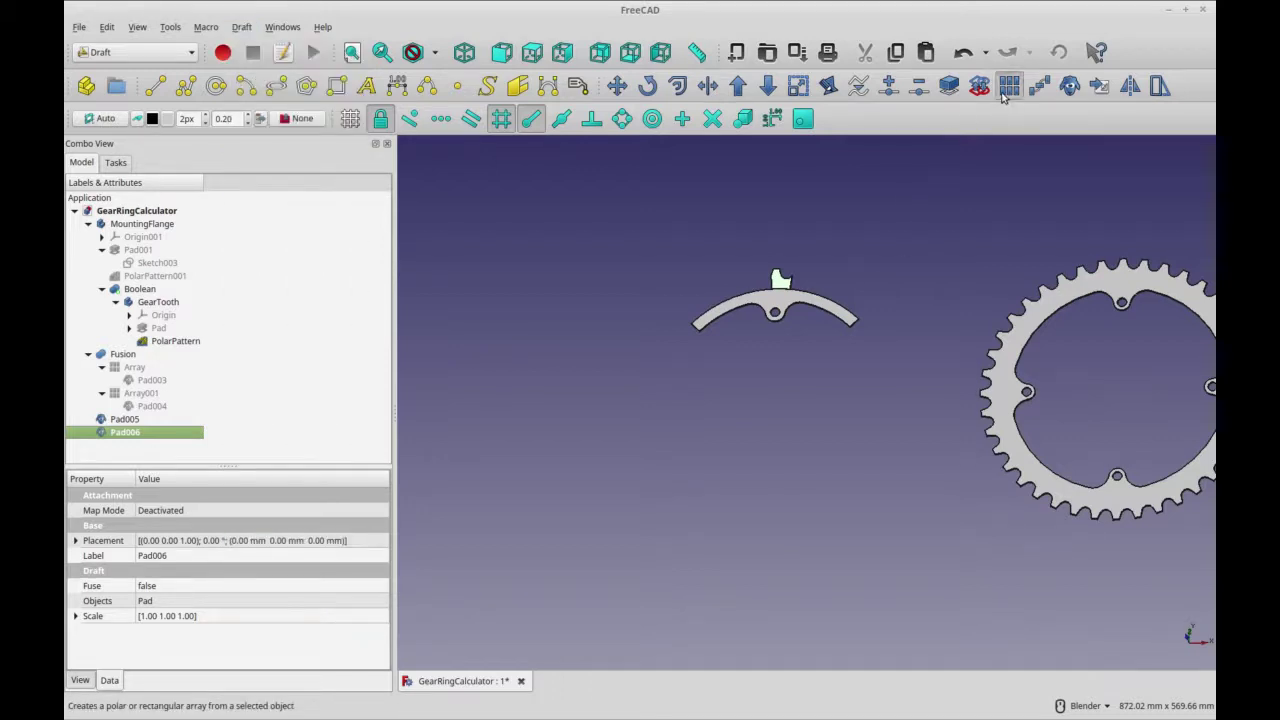
pyautogui.click(1009, 85)
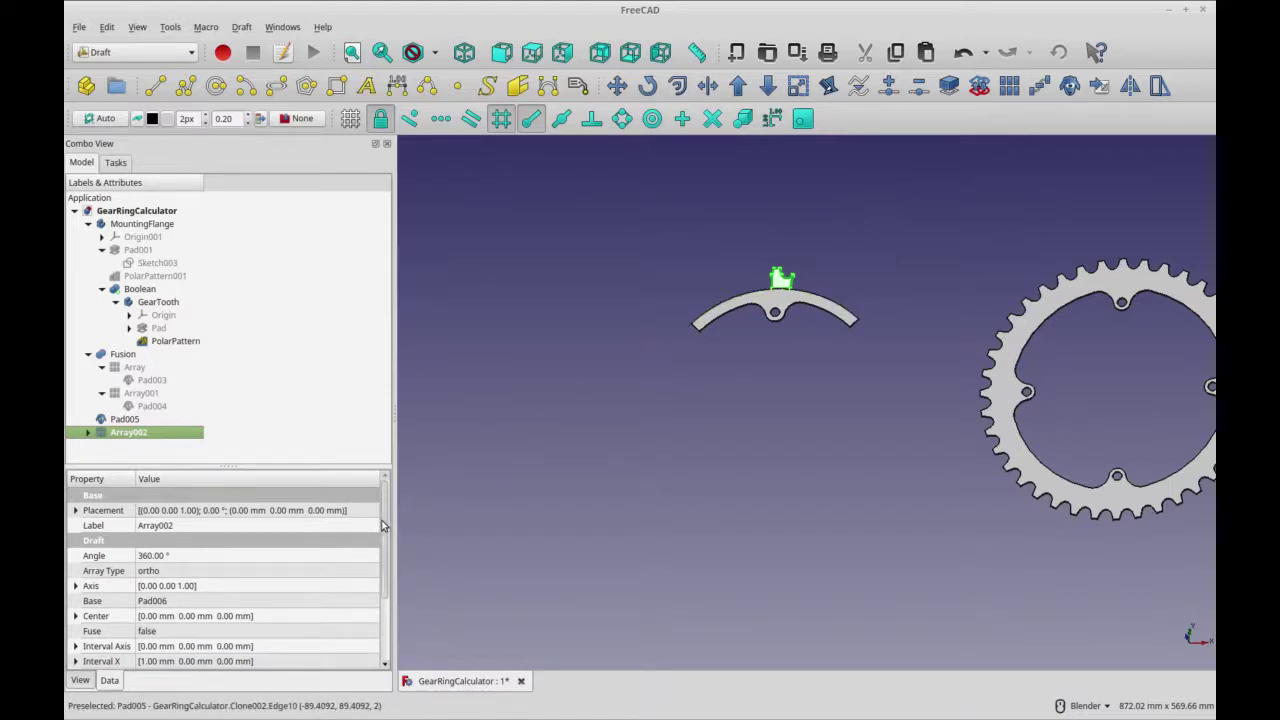
# Make the array polar with 40 copies of the tooth.
pyautogui.scroll(-1, 386, 527)
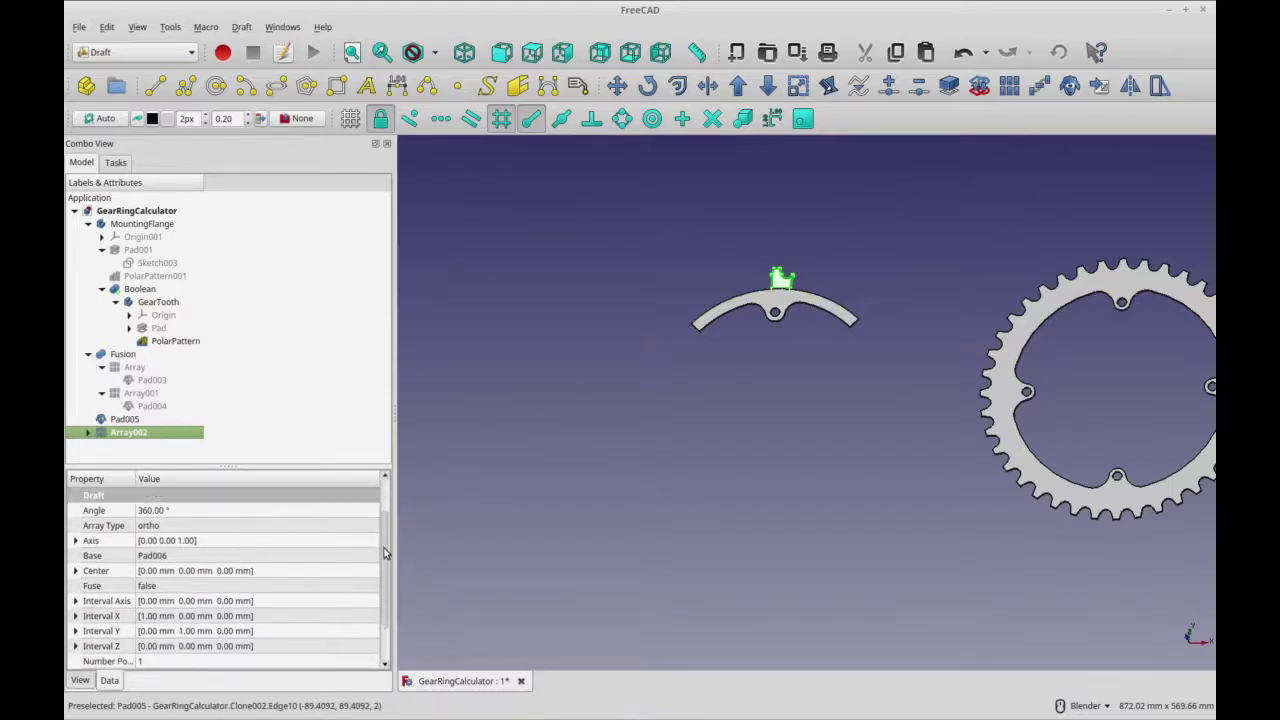
pyautogui.click(148, 530)
pyautogui.click(148, 527)
pyautogui.click(153, 545)
pyautogui.scroll(-3, 378, 590)
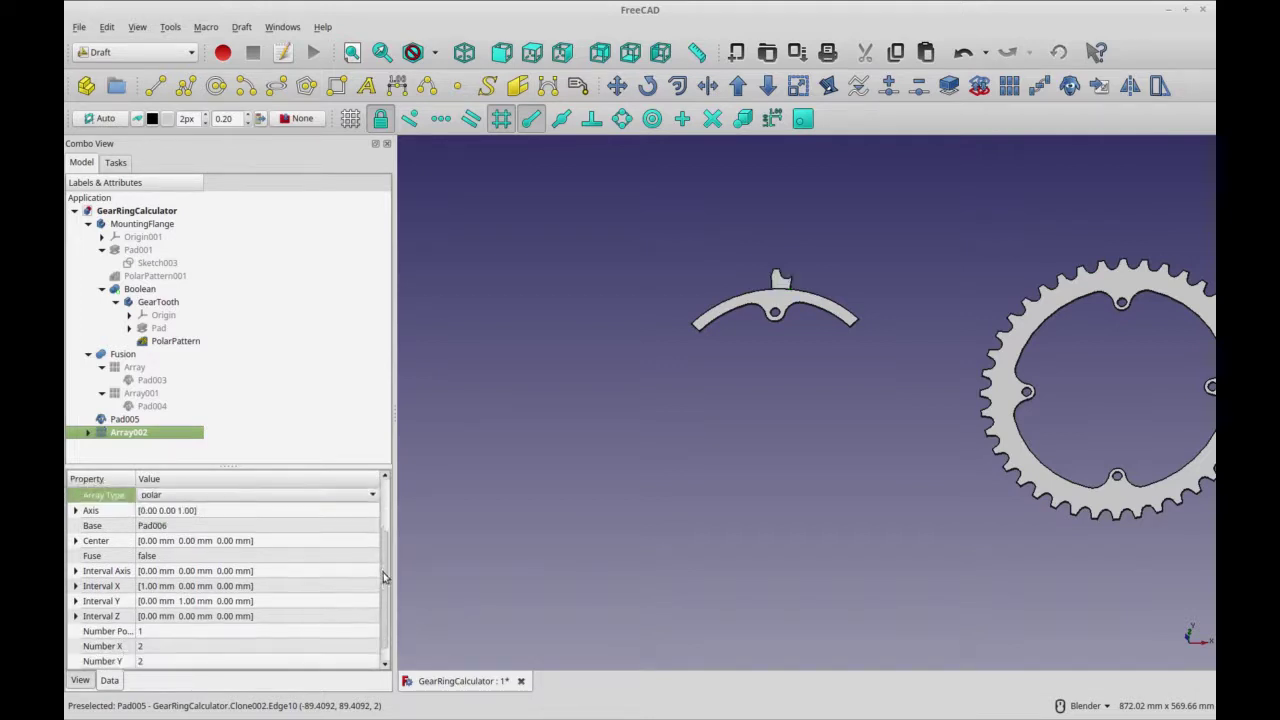
pyautogui.click(191, 616)
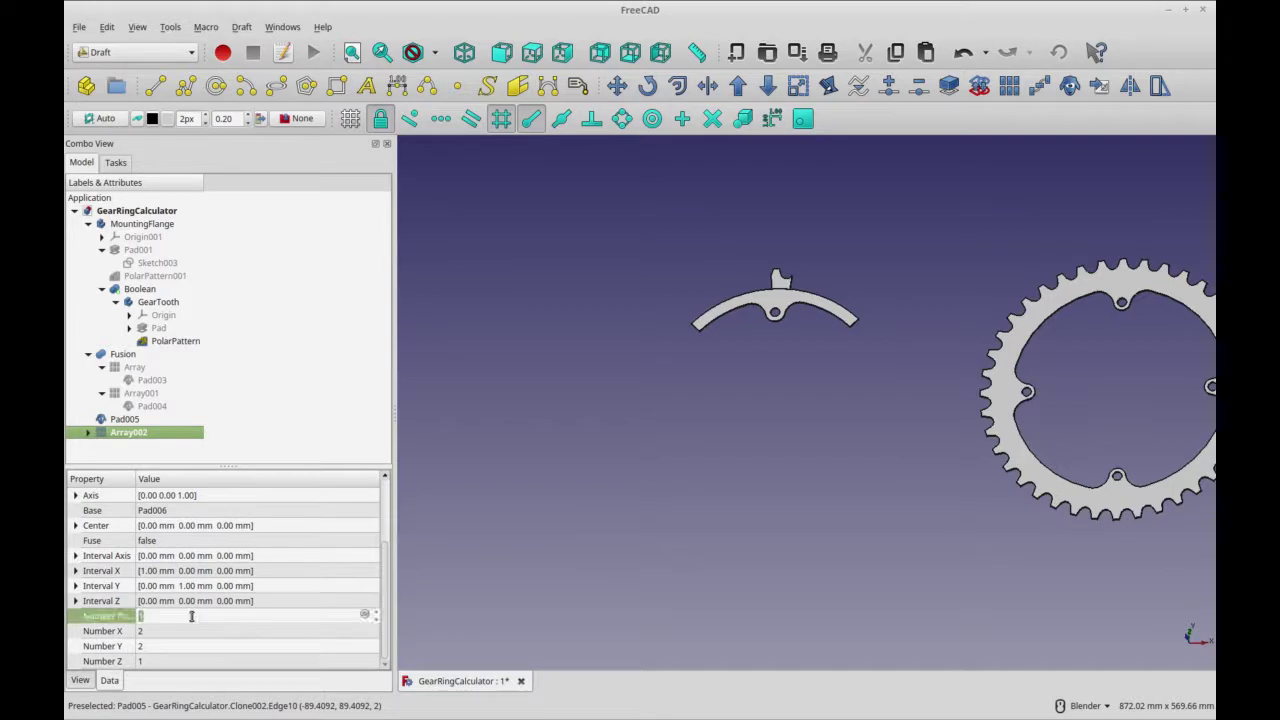
pyautogui.write('40')
pyautogui.click(192, 633)
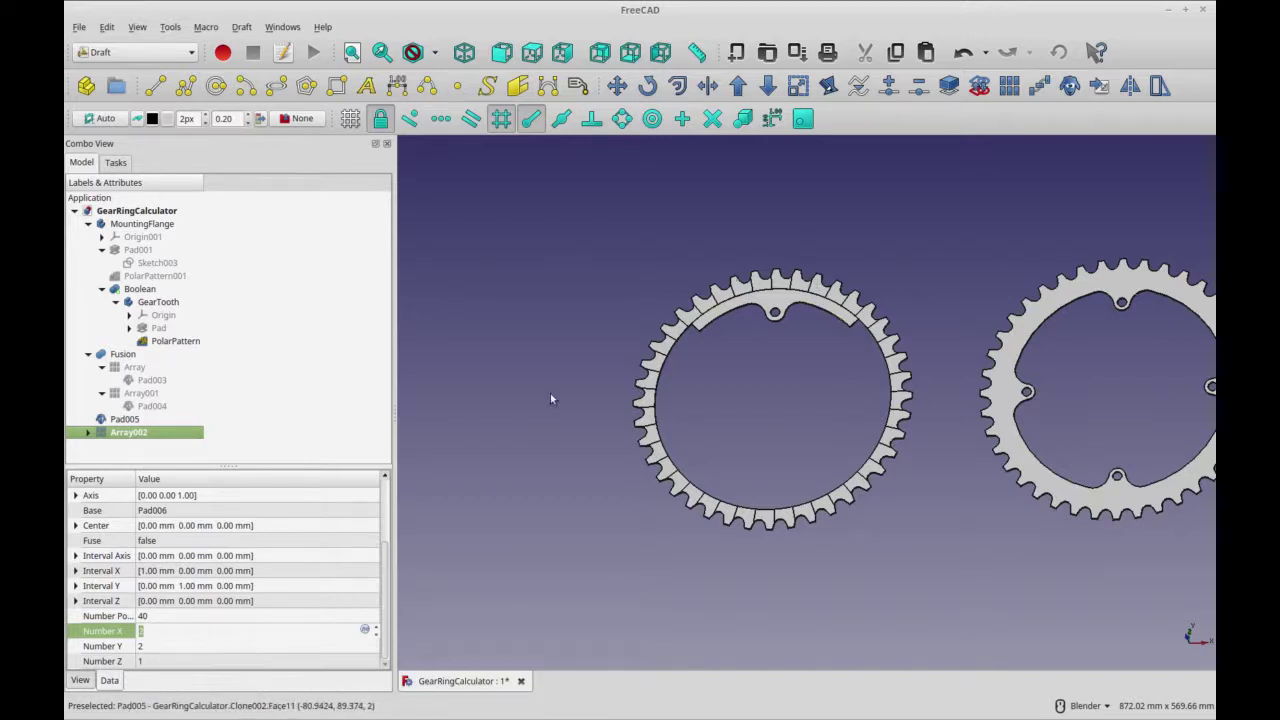
# Set Array002's Fuse property to true to merge the teeth.
pyautogui.rightClick(175, 438)
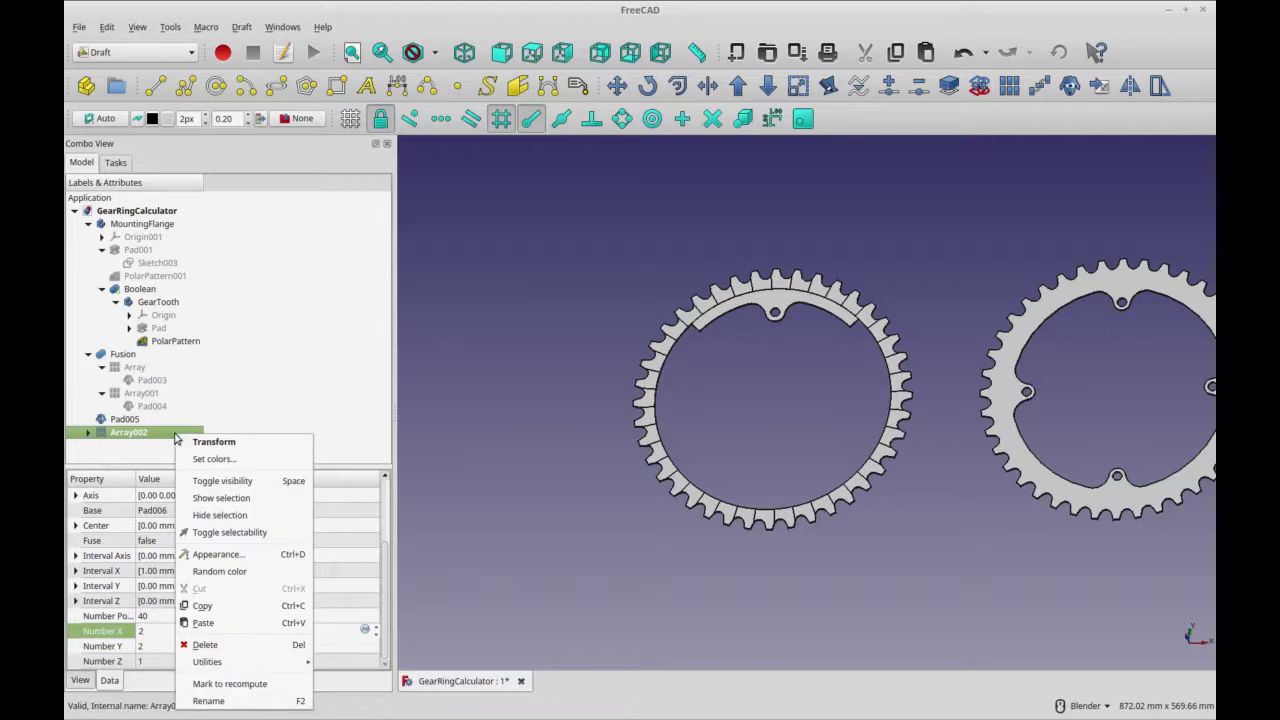
pyautogui.press('Escape')
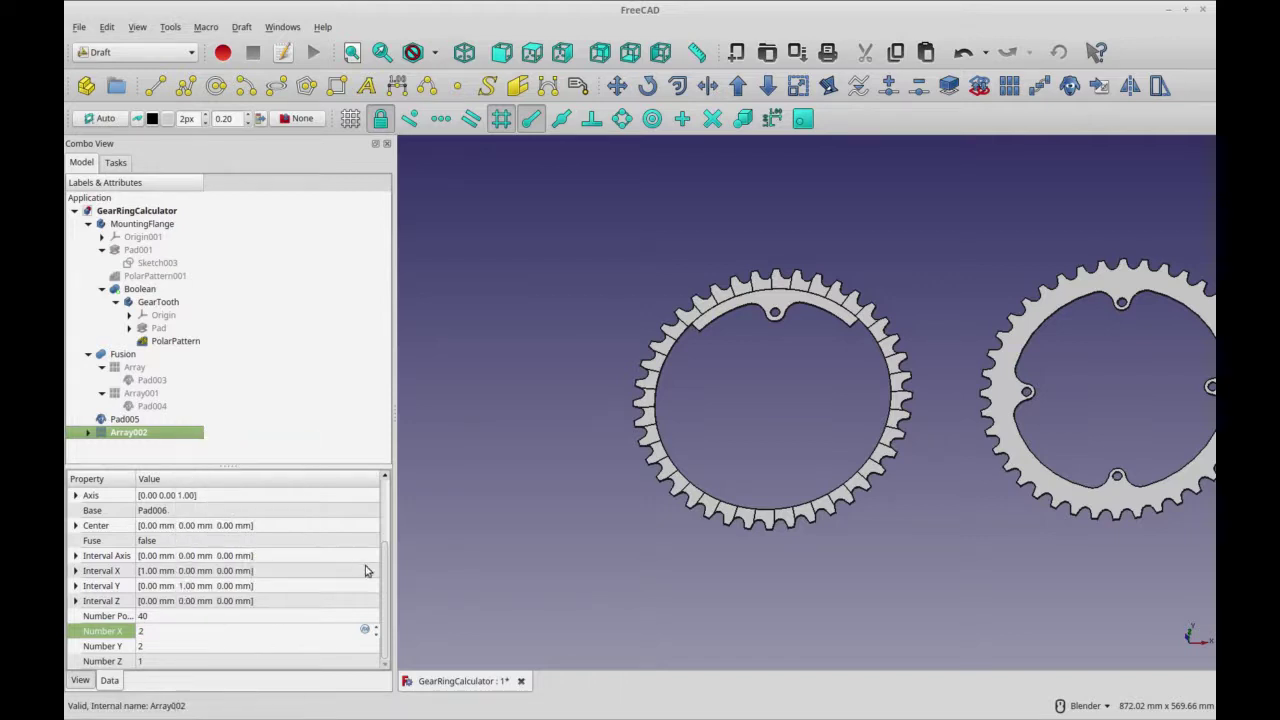
pyautogui.click(180, 548)
pyautogui.click(180, 548)
pyautogui.click(180, 566)
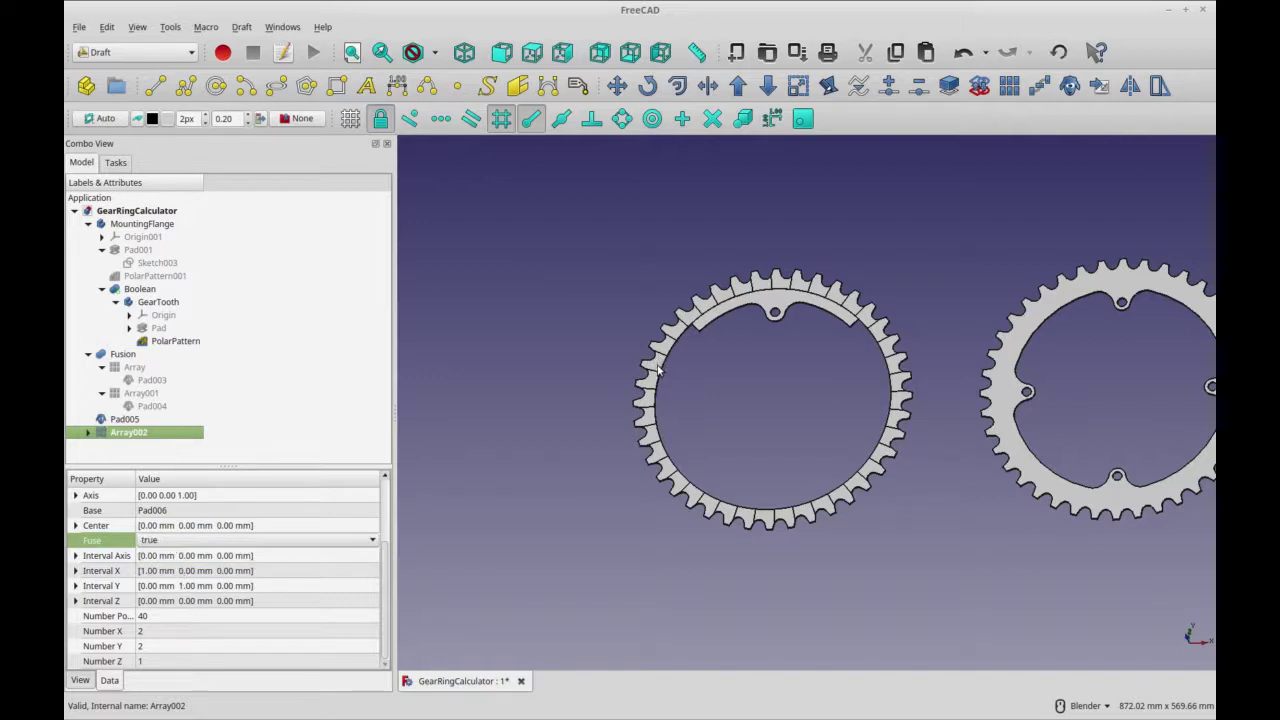
pyautogui.click(648, 440)
pyautogui.click(237, 451)
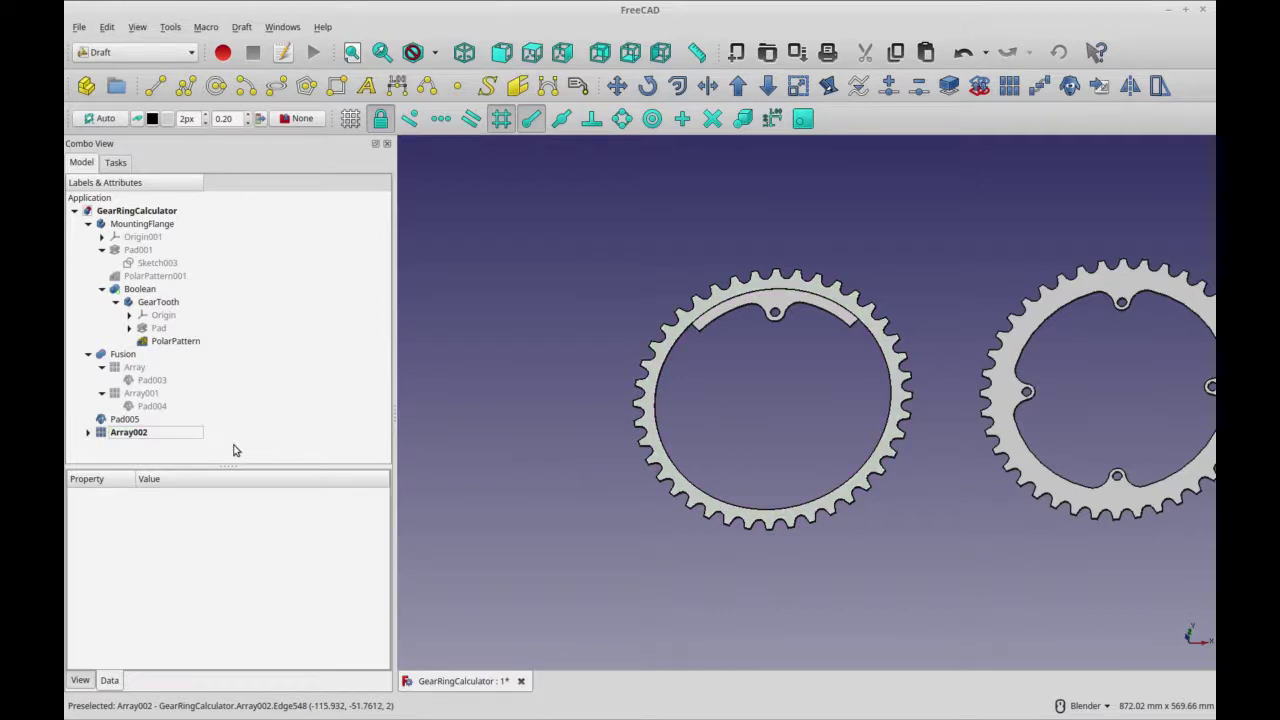
# Create a Draft array from flange clone Pad005 with Fuse set to true.
pyautogui.click(776, 306)
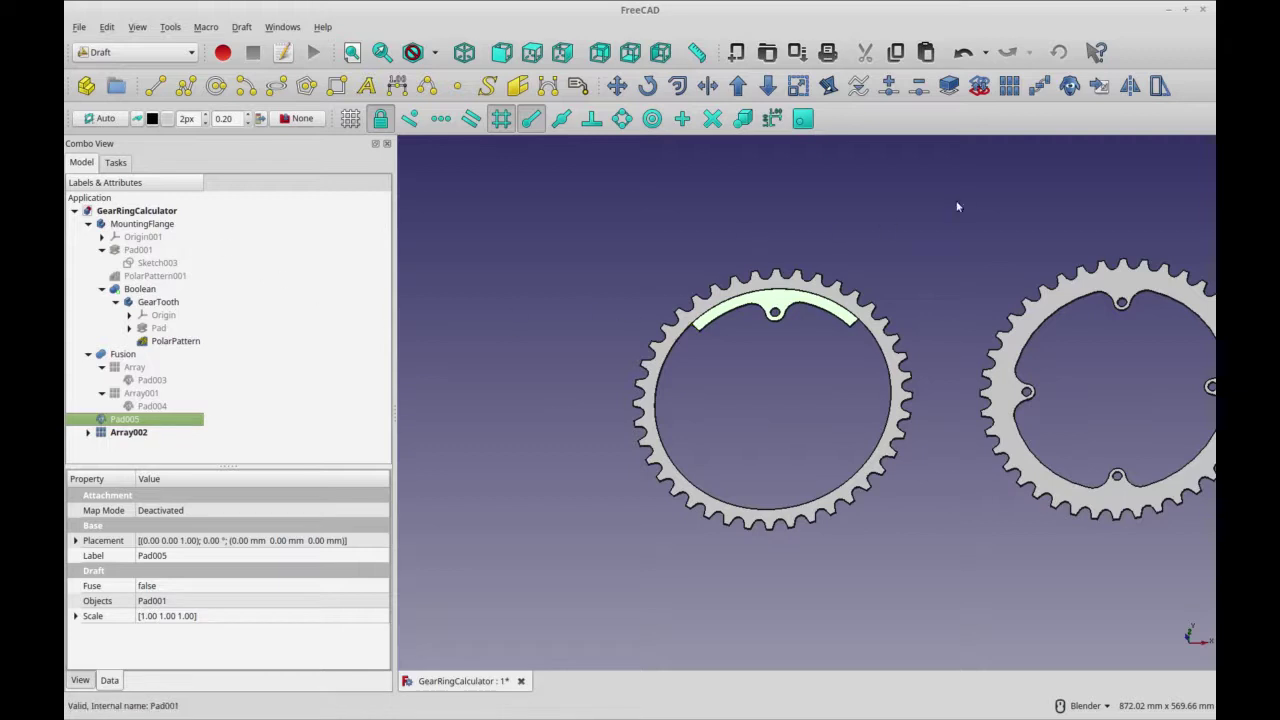
pyautogui.click(1010, 86)
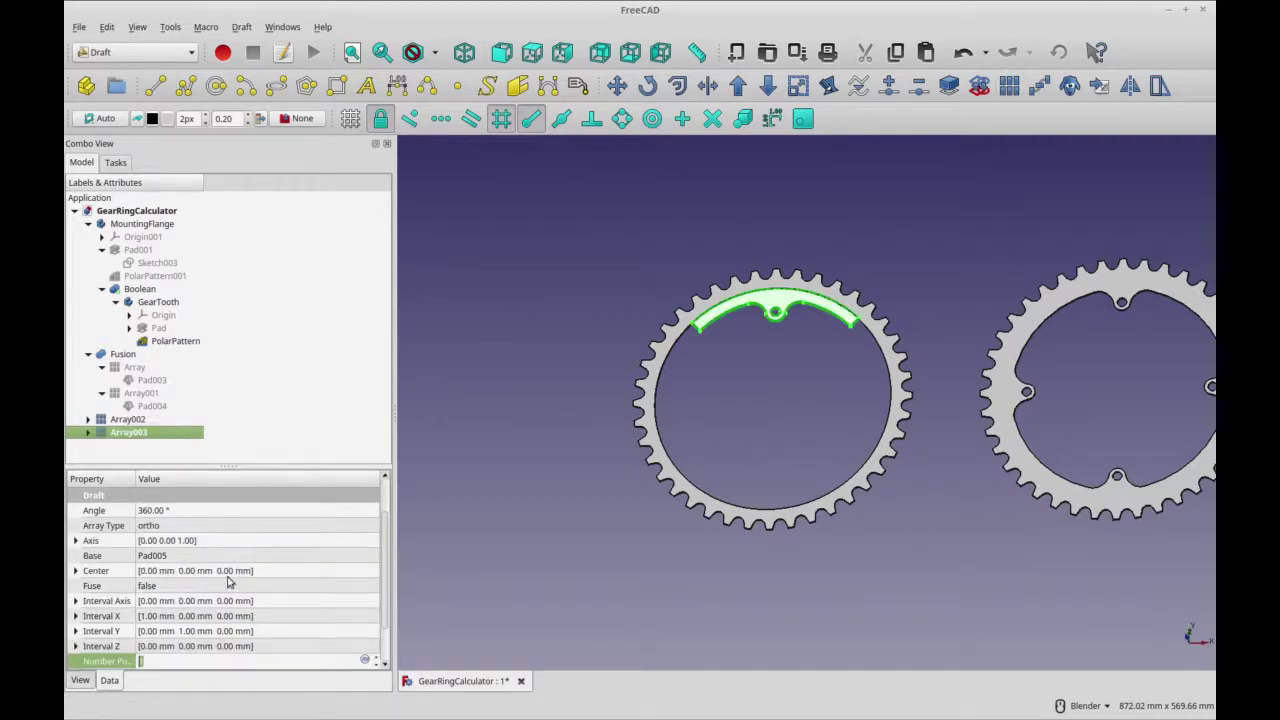
pyautogui.click(180, 588)
pyautogui.click(180, 588)
pyautogui.click(180, 602)
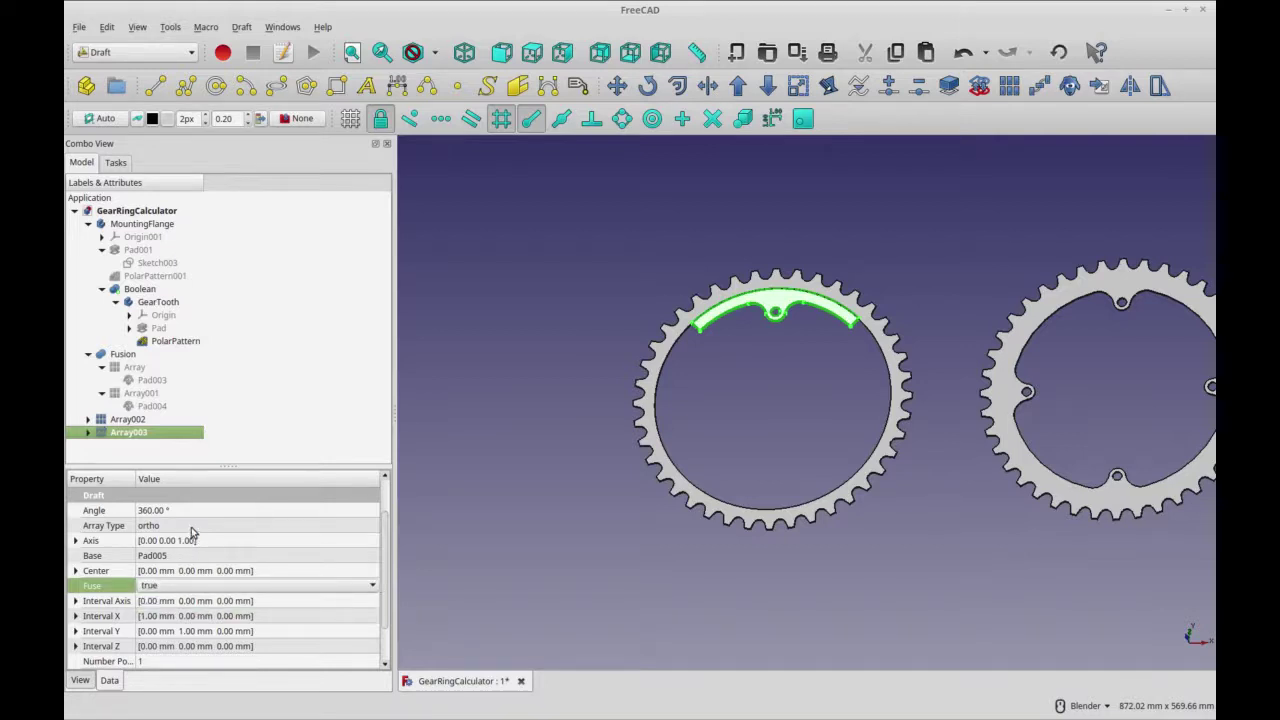
# Make Array003 polar with 4 copies, then select Array002 and Array003 together.
pyautogui.click(191, 527)
pyautogui.click(191, 527)
pyautogui.click(188, 554)
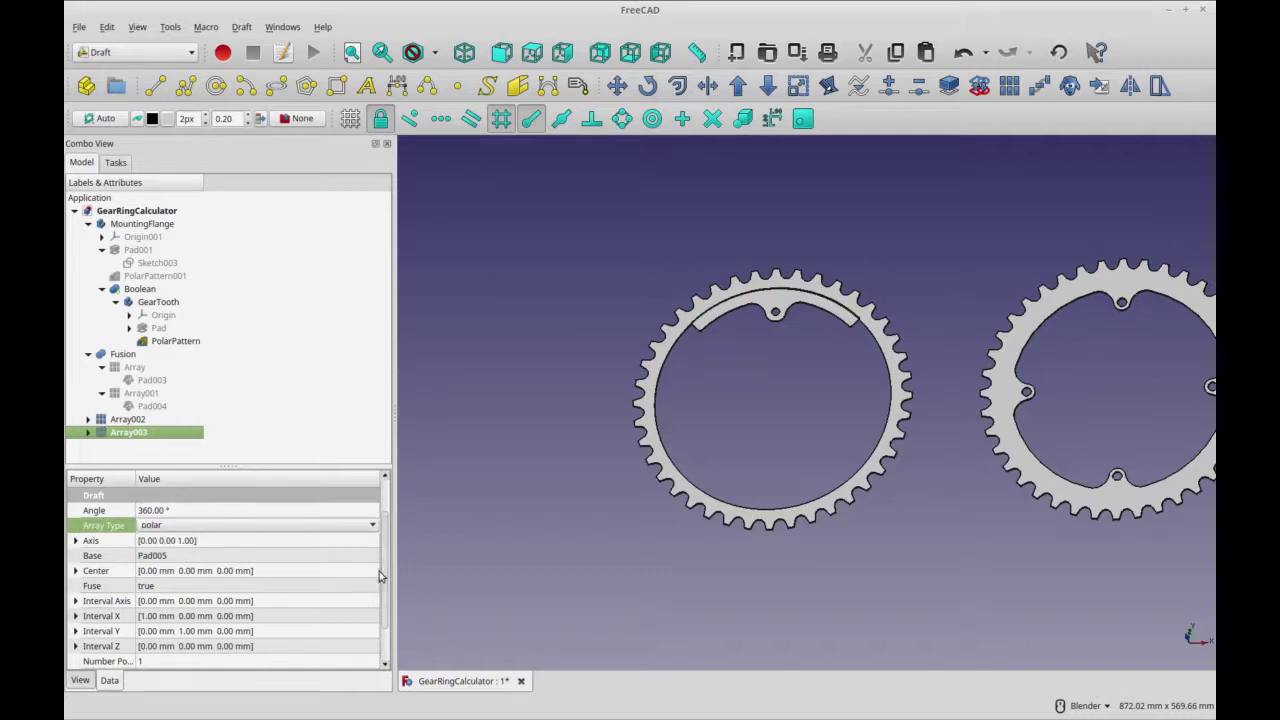
pyautogui.doubleClick(335, 660)
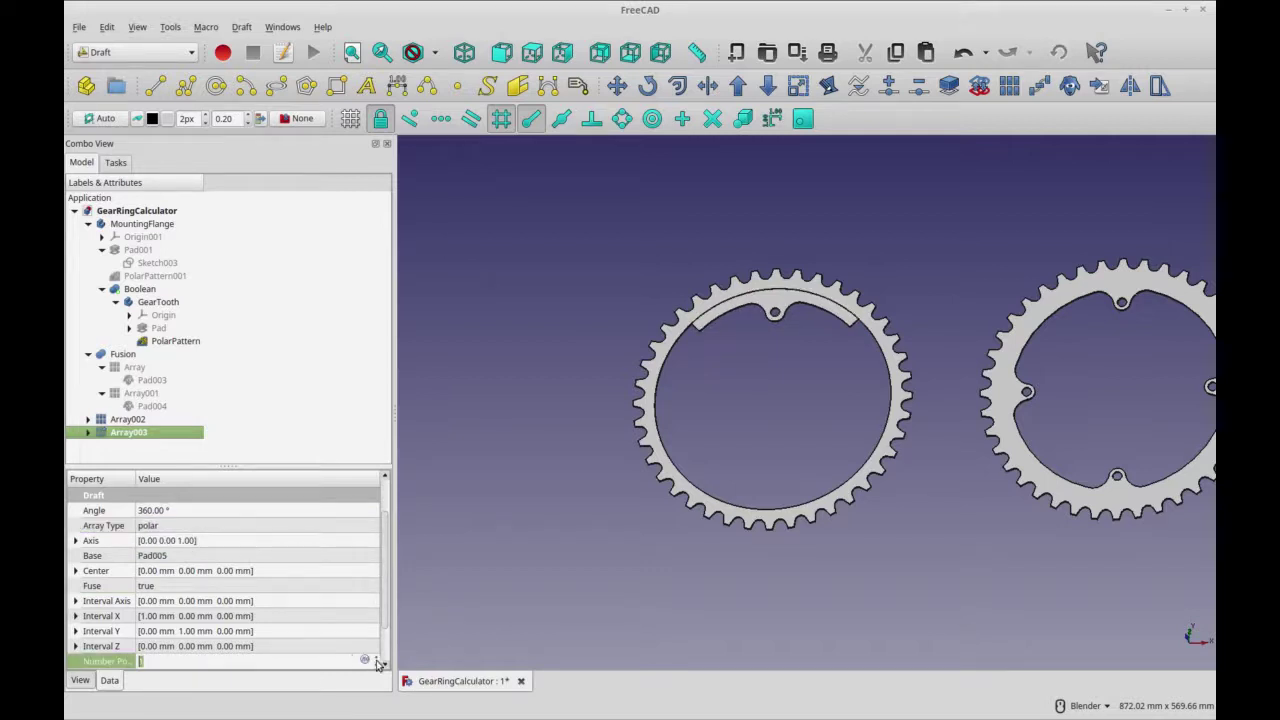
pyautogui.click(378, 660)
pyautogui.click(378, 660)
pyautogui.click(378, 660)
pyautogui.click(332, 653)
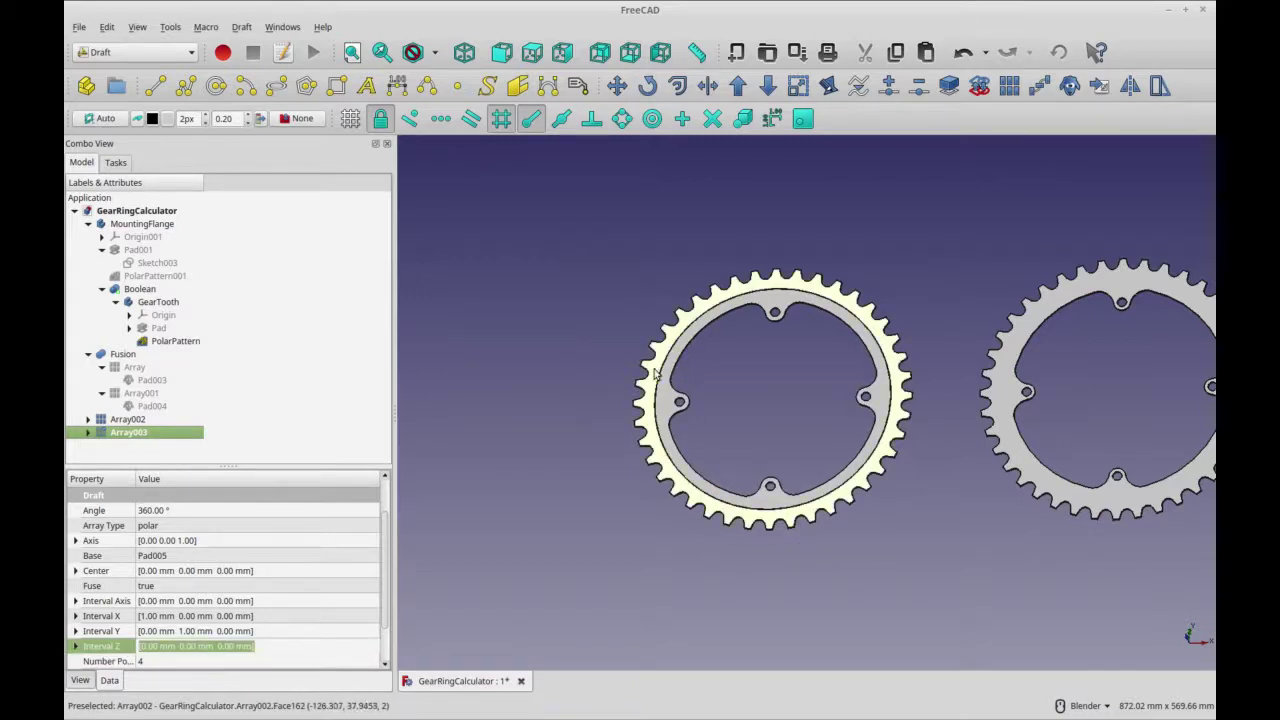
pyautogui.click(142, 421)
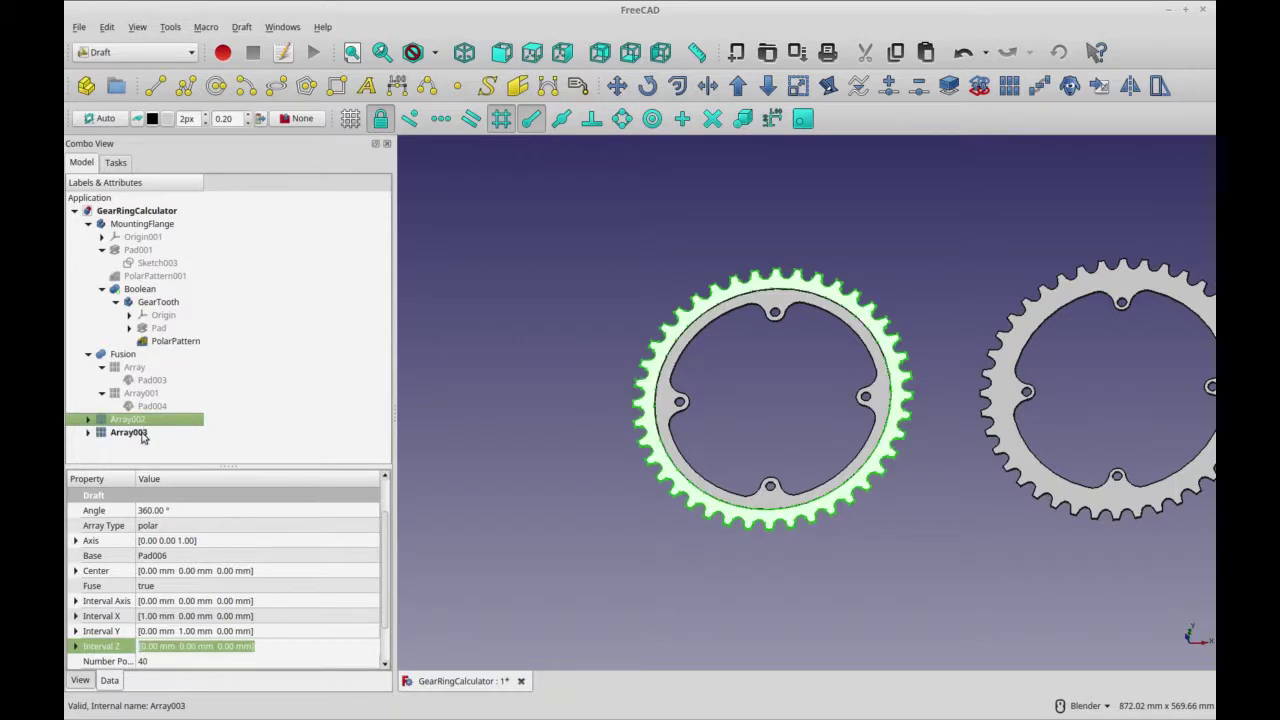
pyautogui.keyDown('ctrl'); pyautogui.click(128, 432); pyautogui.keyUp('ctrl')
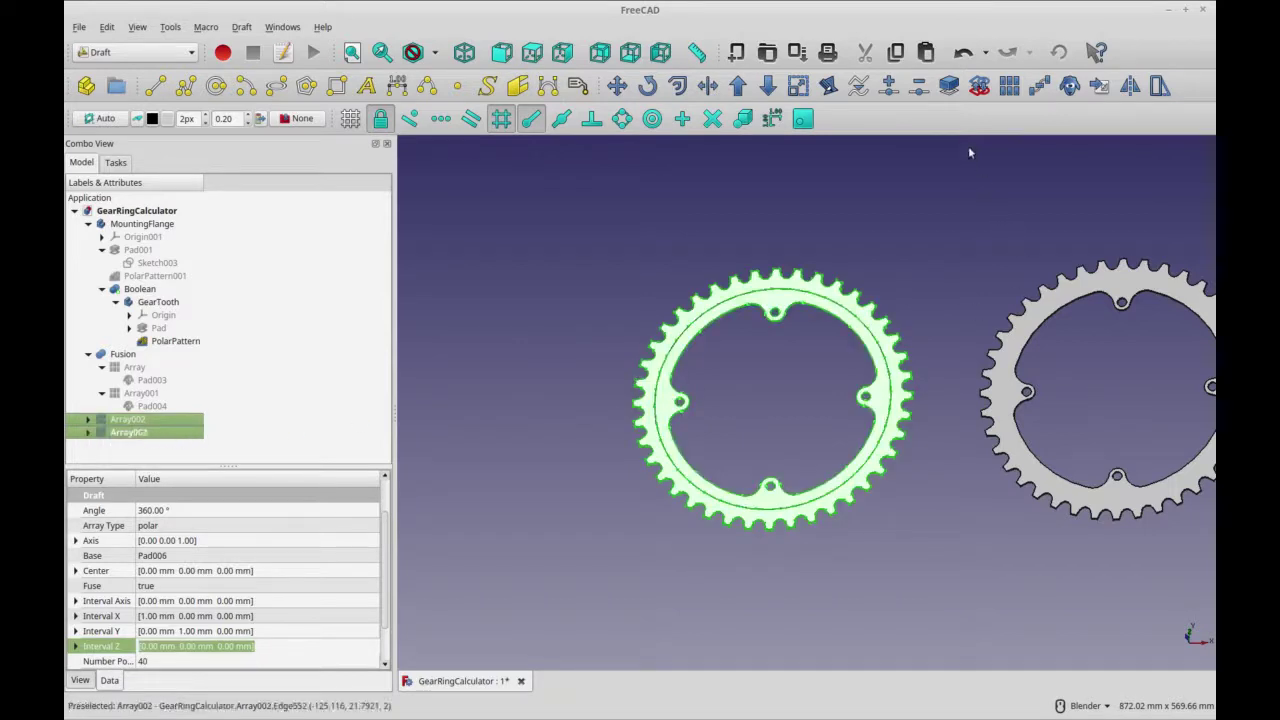
# Union Array002 and Array003 with a Part Boolean, producing Fusion001.
pyautogui.click(180, 56)
pyautogui.click(110, 369)
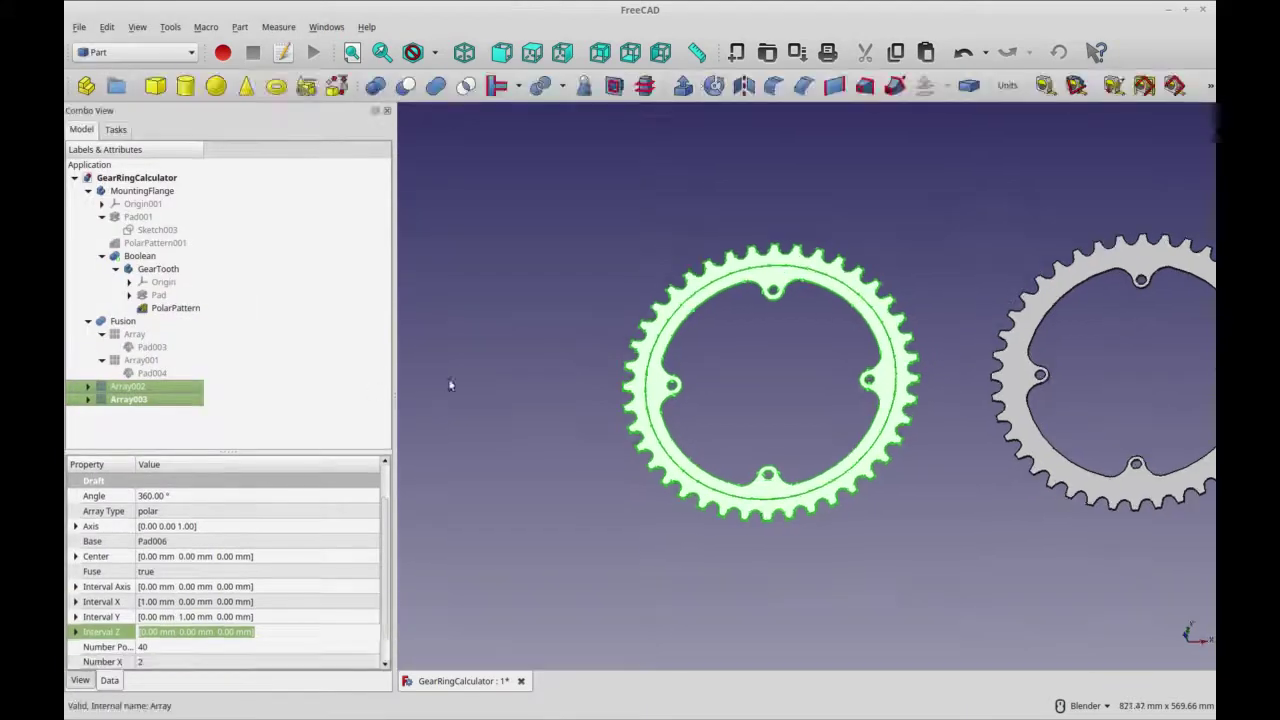
pyautogui.keyDown('shift'); pyautogui.moveTo(737, 471); pyautogui.dragTo(671, 480, button='middle'); pyautogui.keyUp('shift')
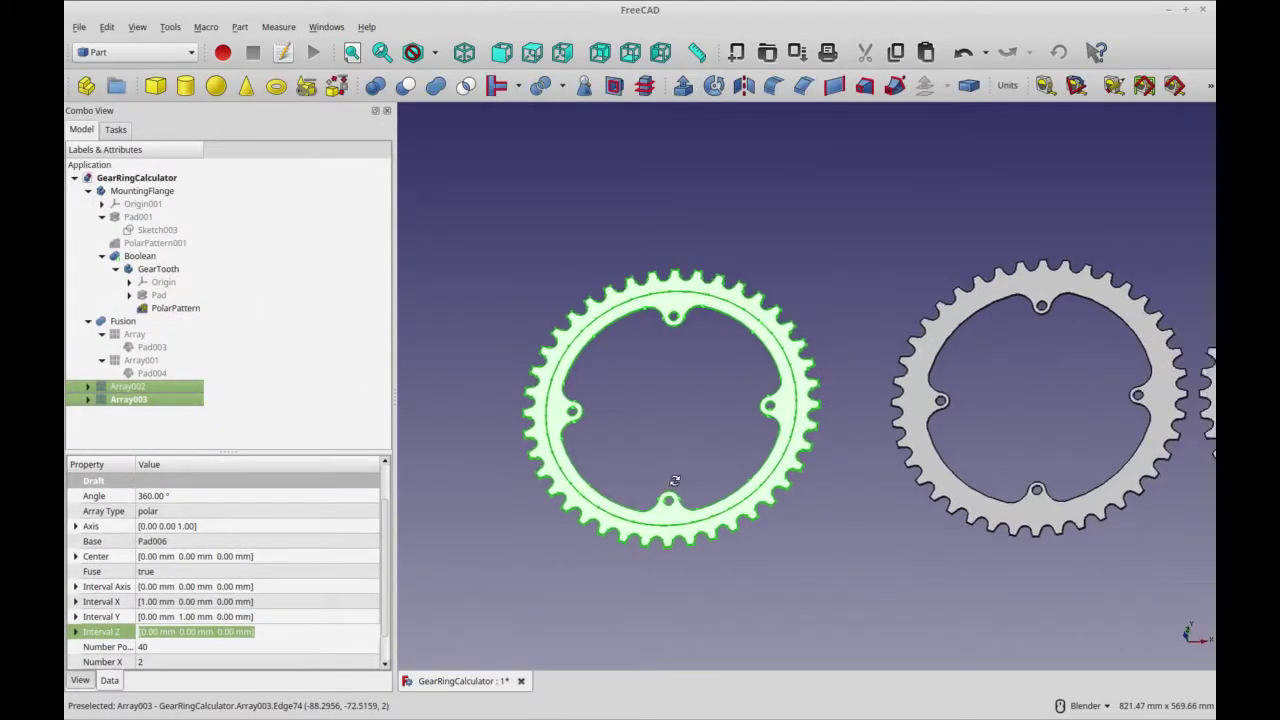
pyautogui.click(377, 89)
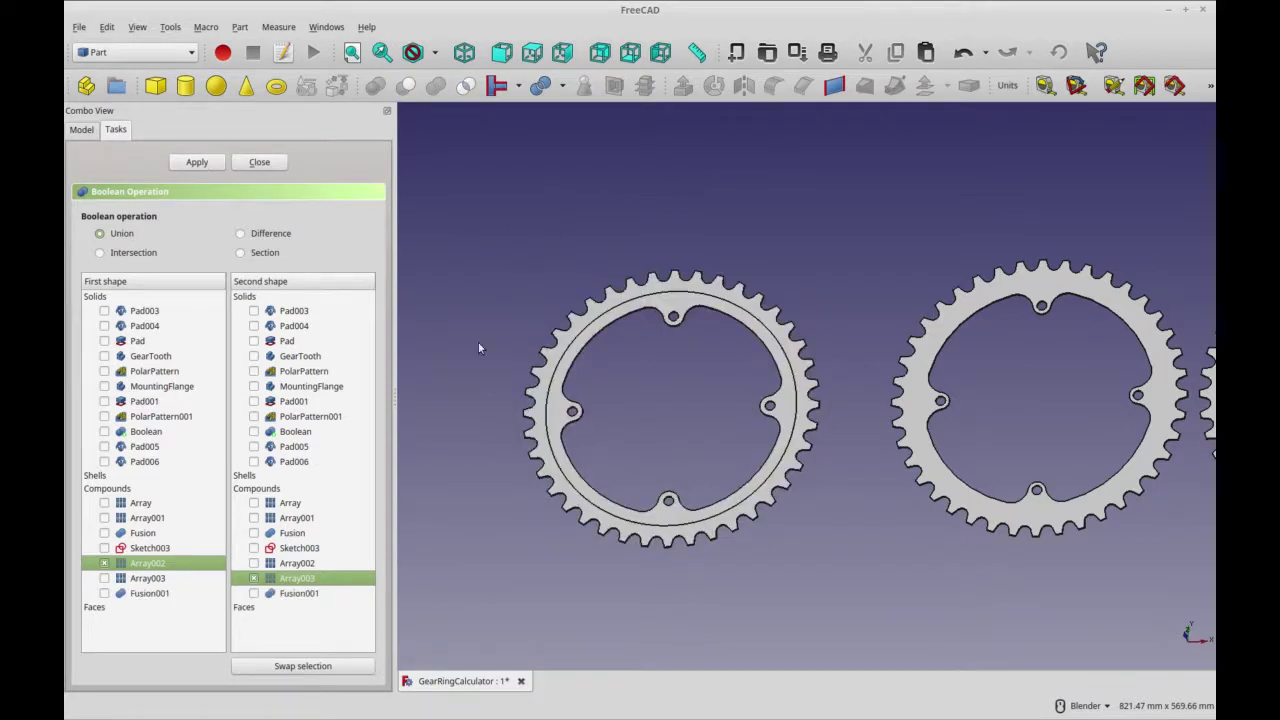
pyautogui.click(262, 165)
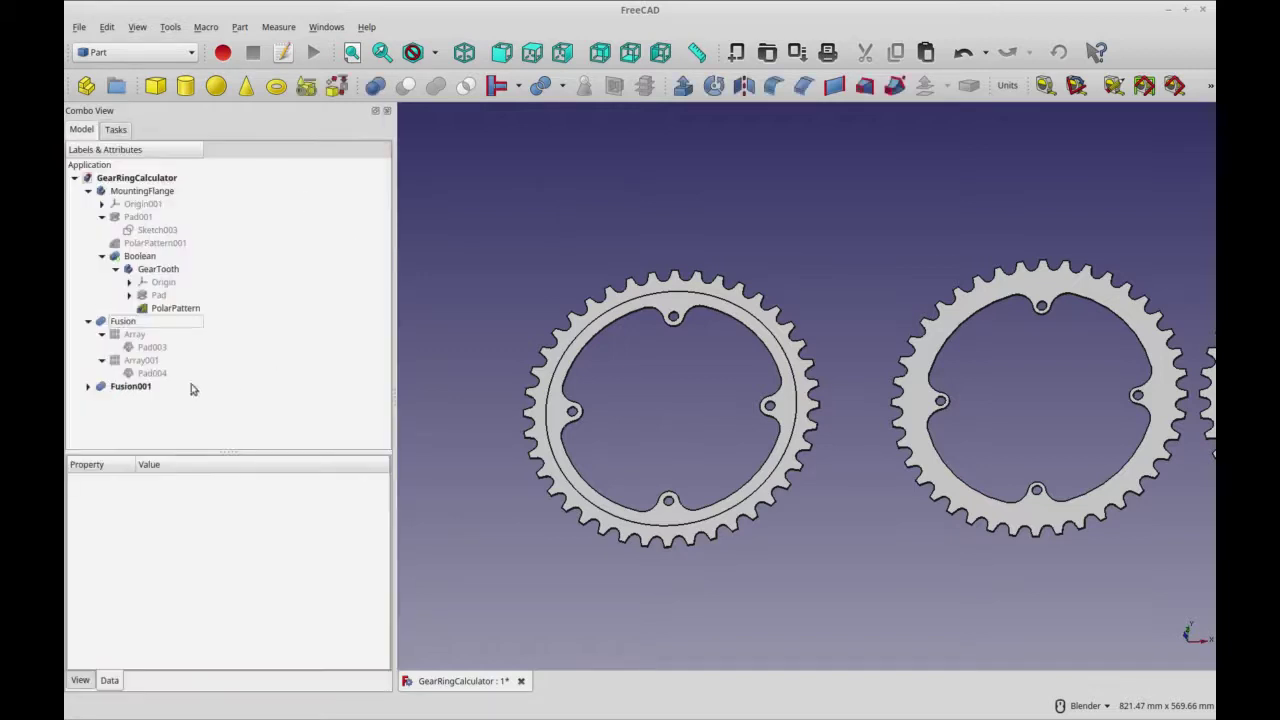
# Set Fusion001's Refine property to true and view the three rings together.
pyautogui.click(101, 390)
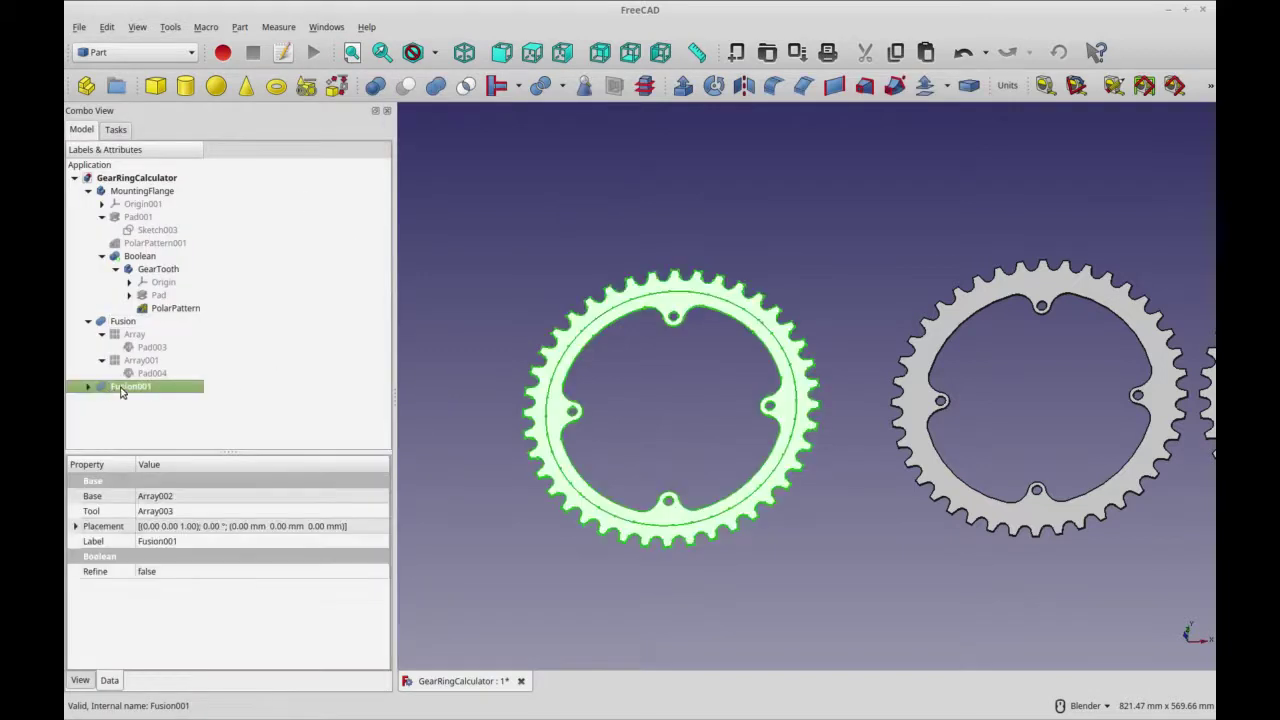
pyautogui.click(138, 322)
pyautogui.click(134, 389)
pyautogui.click(88, 387)
pyautogui.click(161, 575)
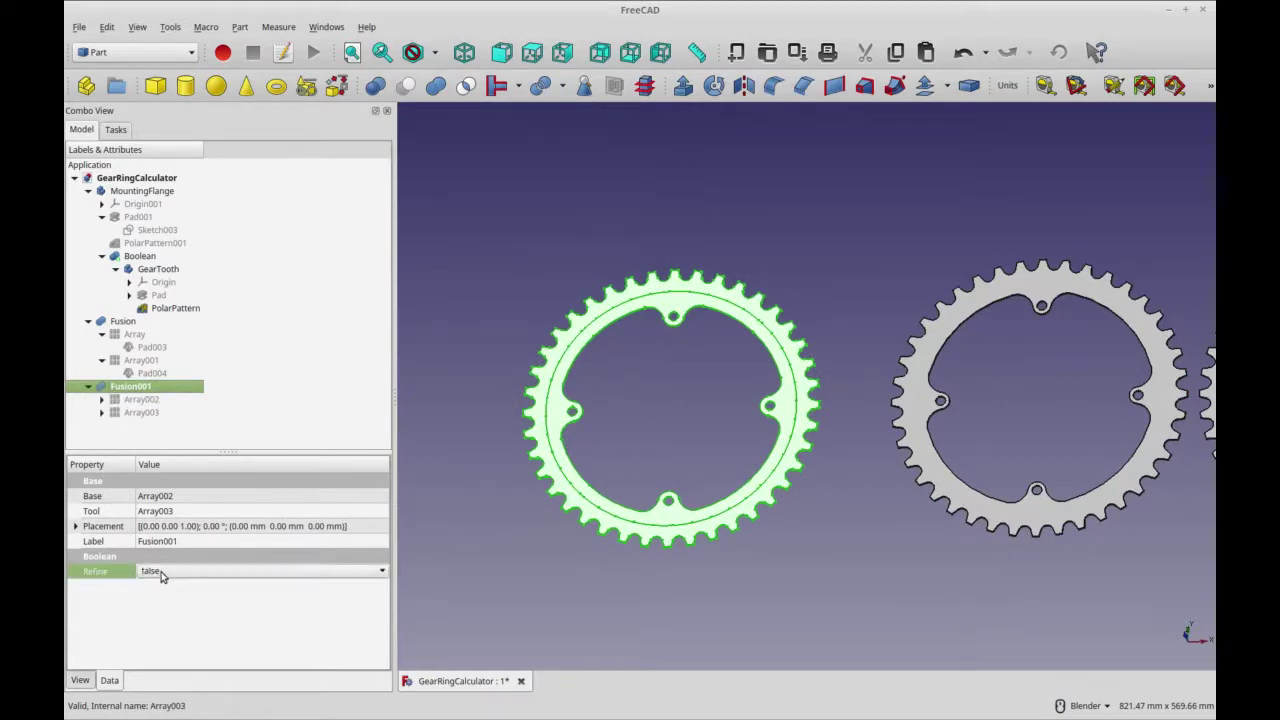
pyautogui.click(162, 576)
pyautogui.click(161, 590)
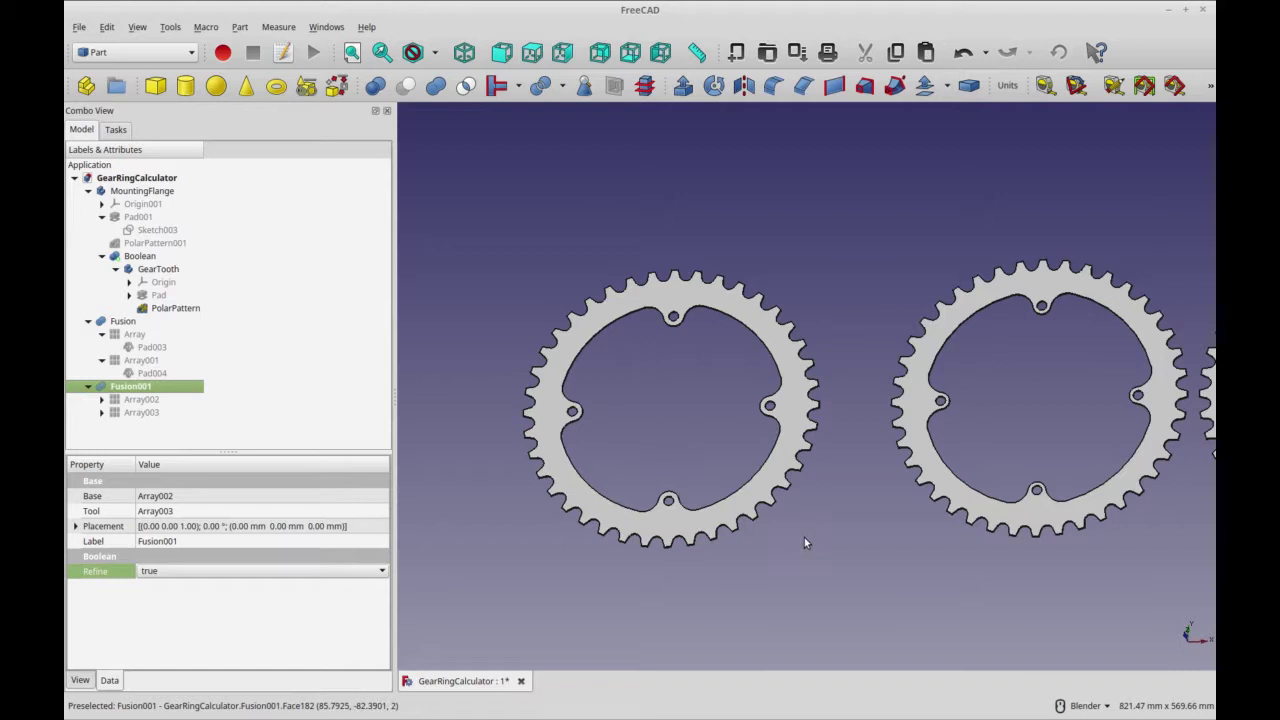
pyautogui.scroll(-5, 804, 554)
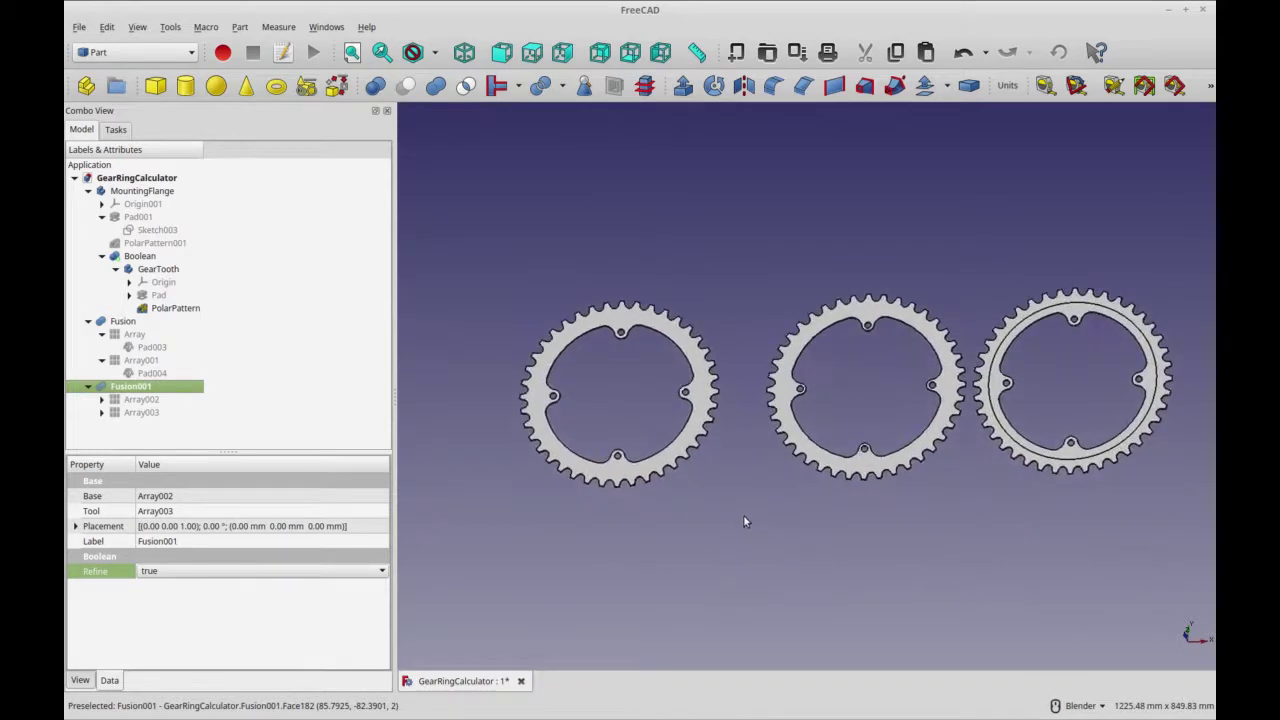
pyautogui.moveTo(772, 536); pyautogui.dragTo(760, 528, button='middle')
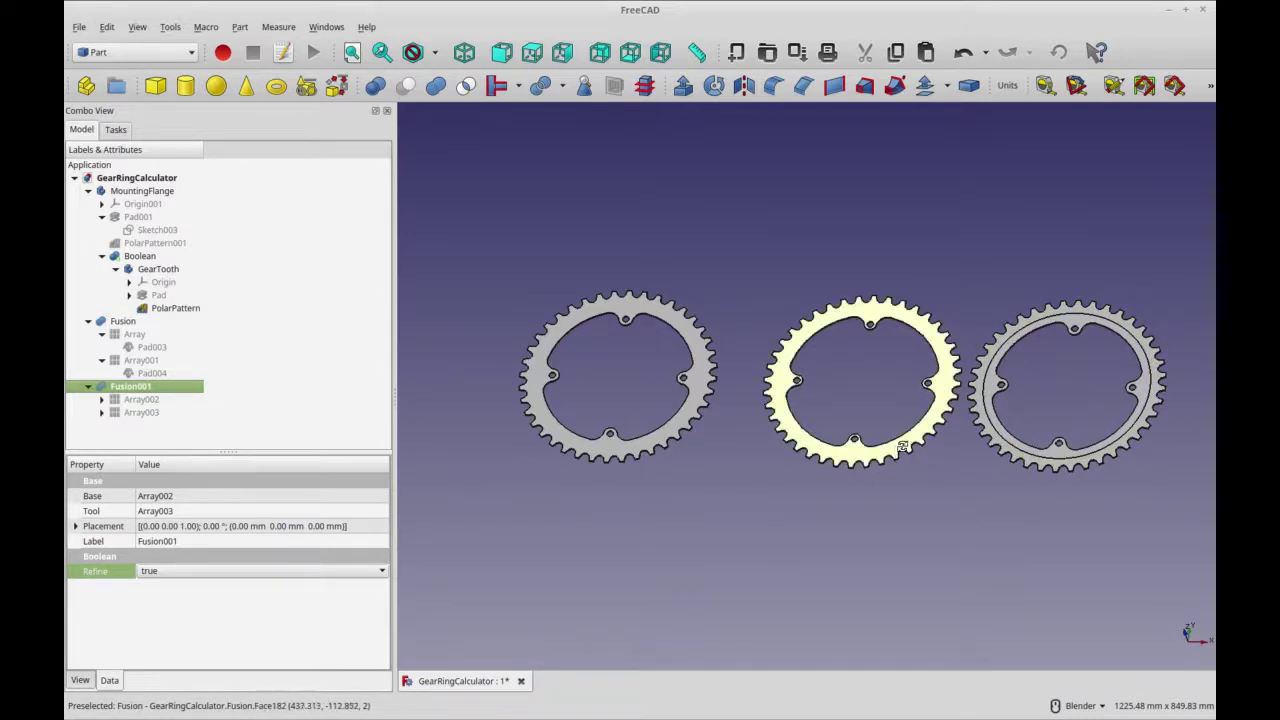
pyautogui.moveTo(902, 451); pyautogui.dragTo(905, 454, button='middle')
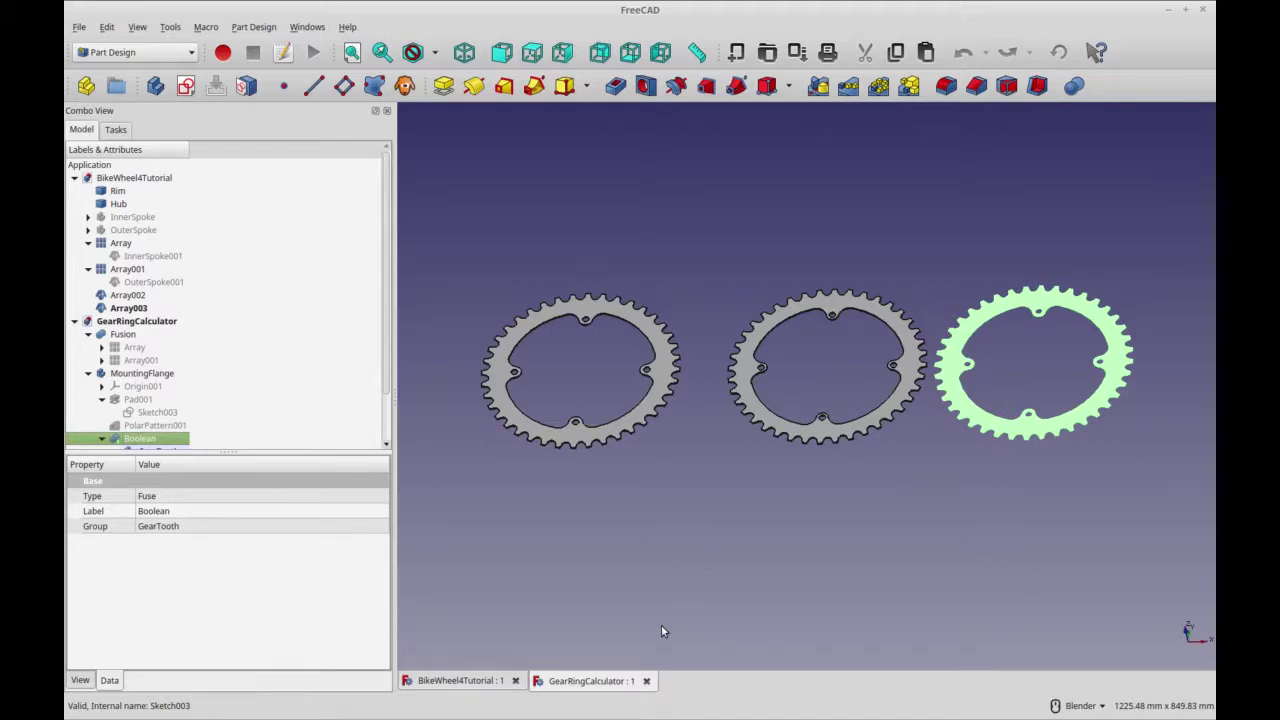
# With Draft loaded, bring BikeWheel4Tutorial forward and select its spoke arrays and clones.
pyautogui.click(135, 52)
pyautogui.click(143, 94)
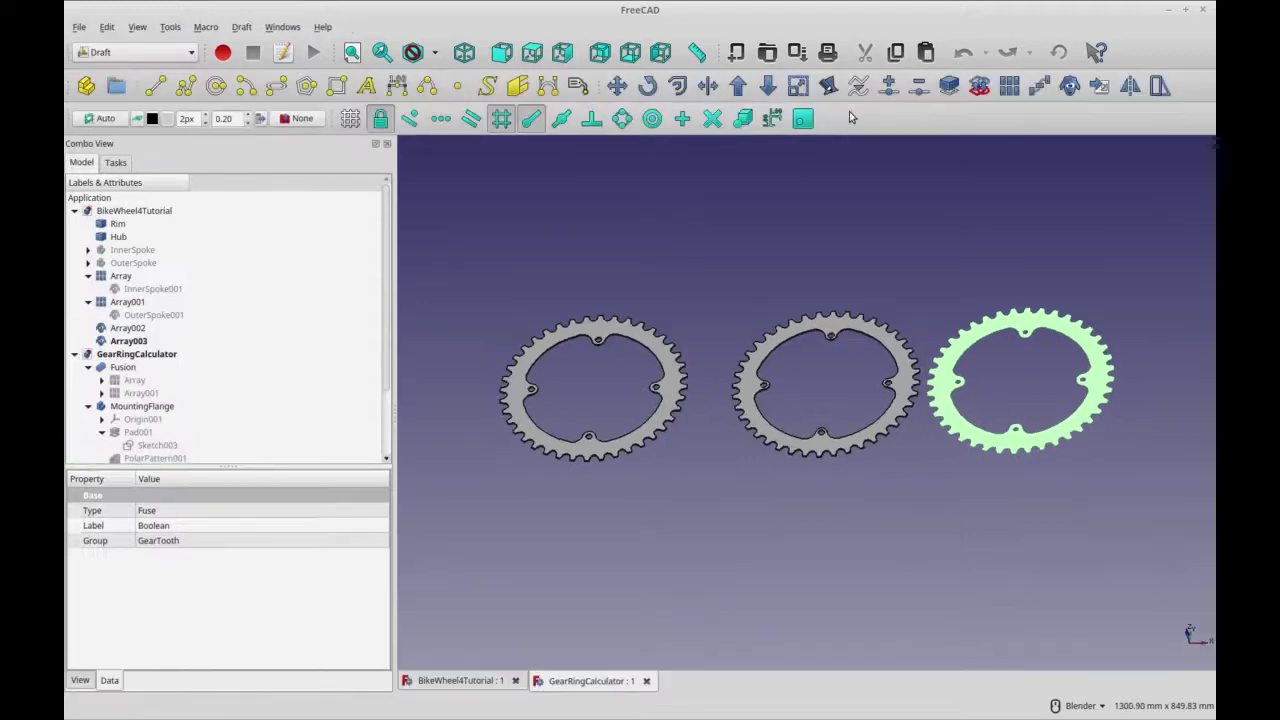
pyautogui.click(452, 681)
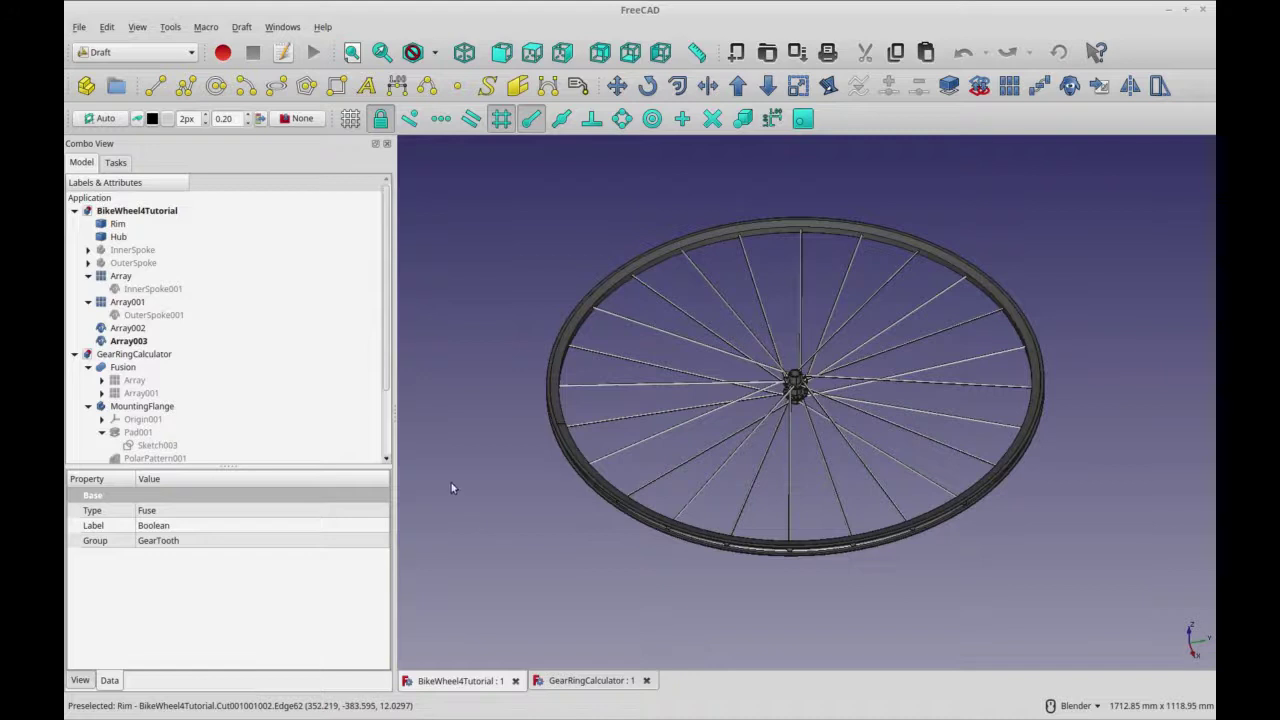
pyautogui.click(108, 253)
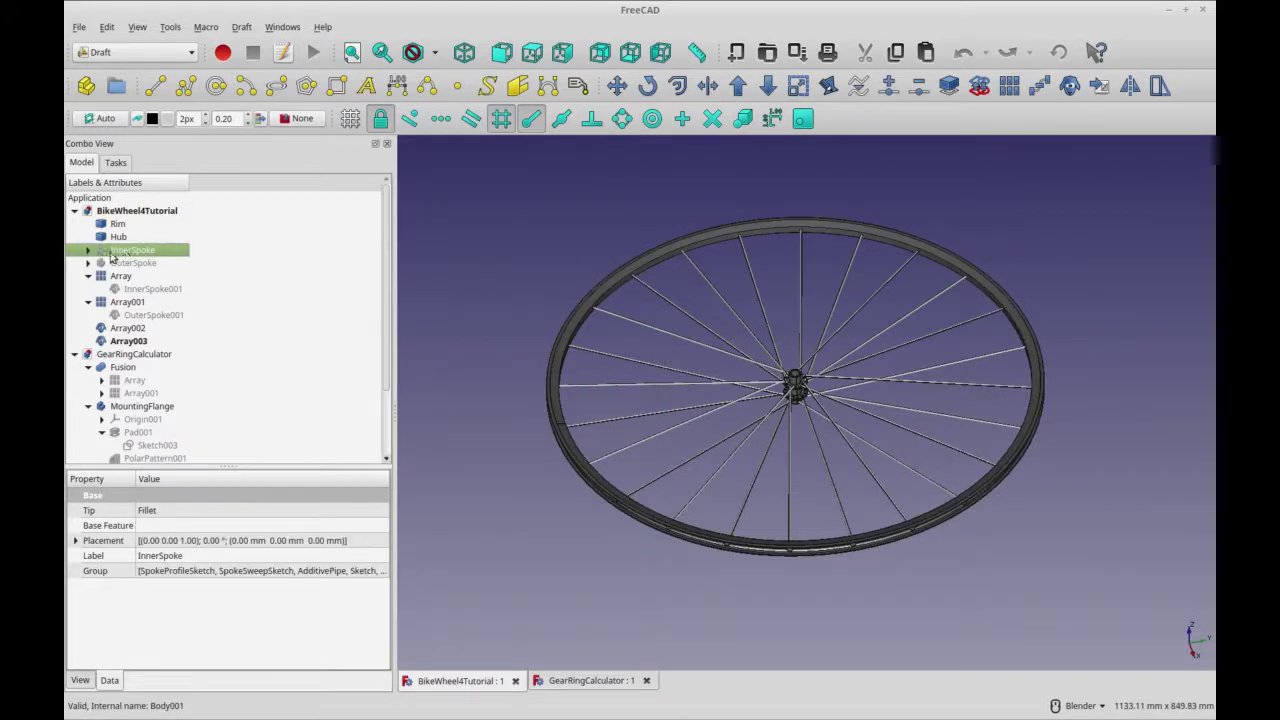
pyautogui.click(113, 279)
pyautogui.click(126, 302)
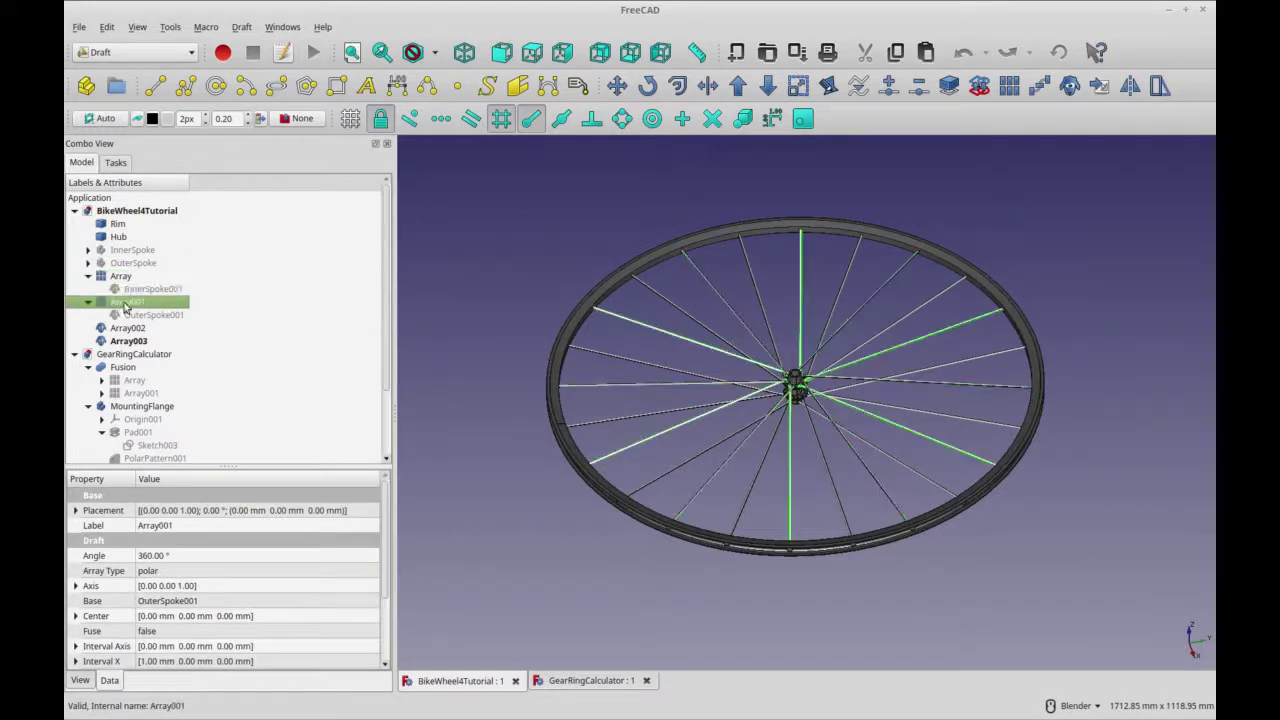
pyautogui.click(137, 315)
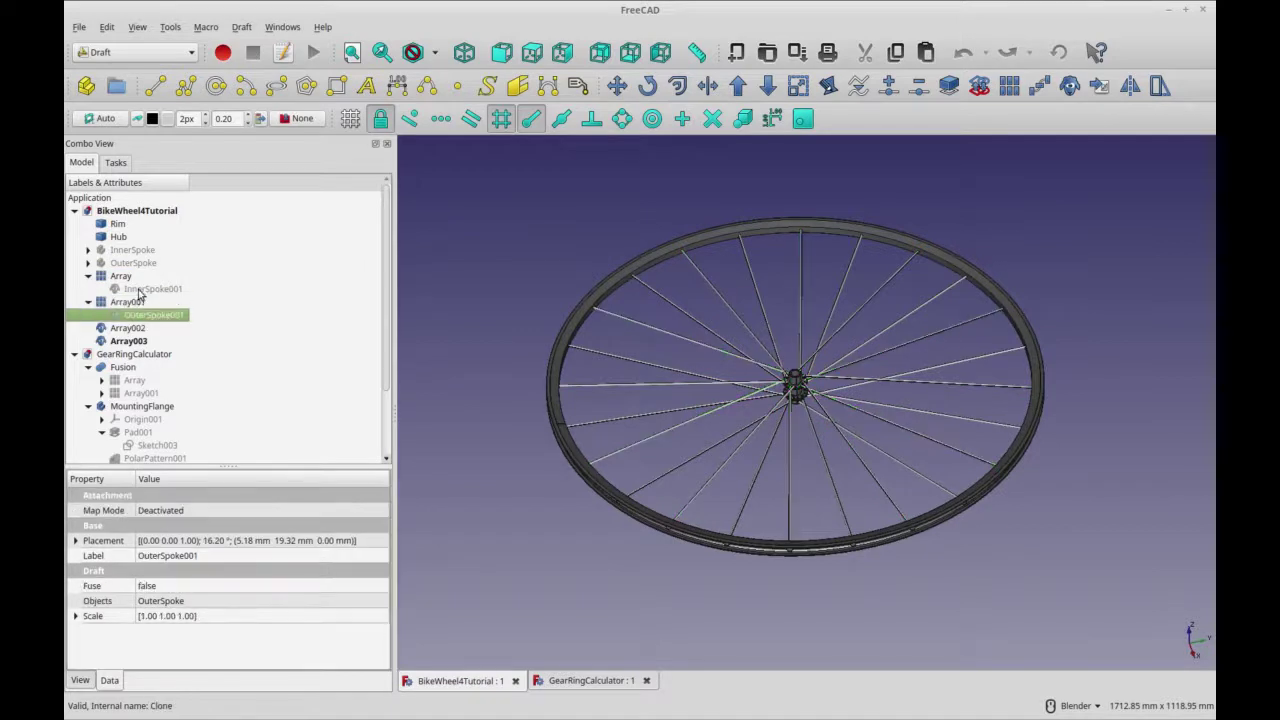
pyautogui.click(142, 290)
pyautogui.click(130, 341)
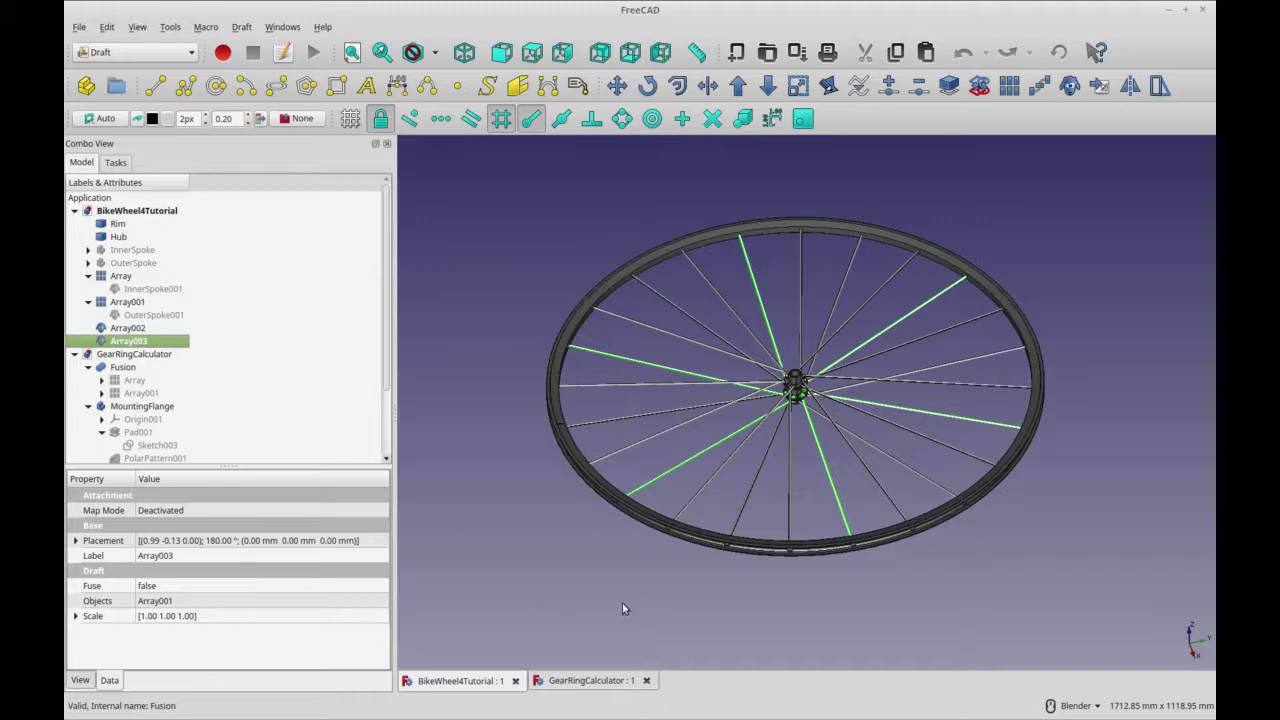
# Orbit and zoom around the wheel, highlighting spoke array Array002.
pyautogui.moveTo(841, 590); pyautogui.dragTo(796, 450, button='middle')
pyautogui.scroll(3, 780, 430)
pyautogui.scroll(2, 770, 416)
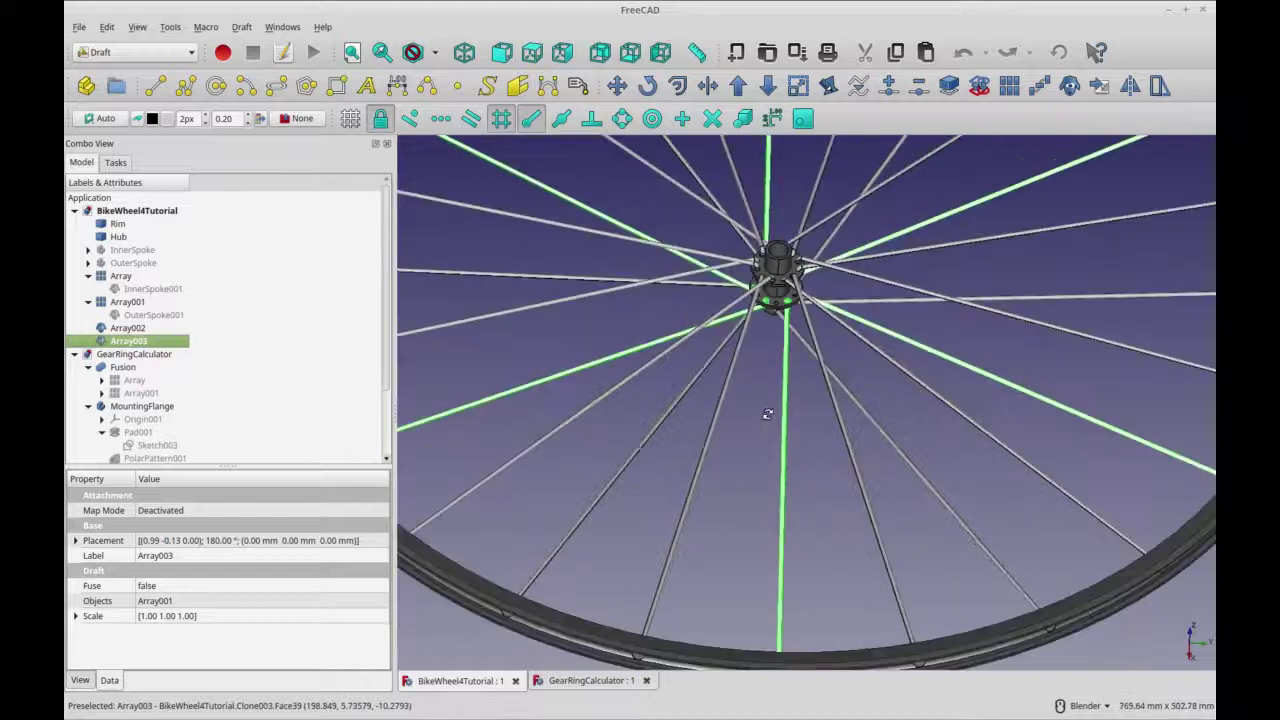
pyautogui.moveTo(769, 407); pyautogui.dragTo(766, 367, button='middle')
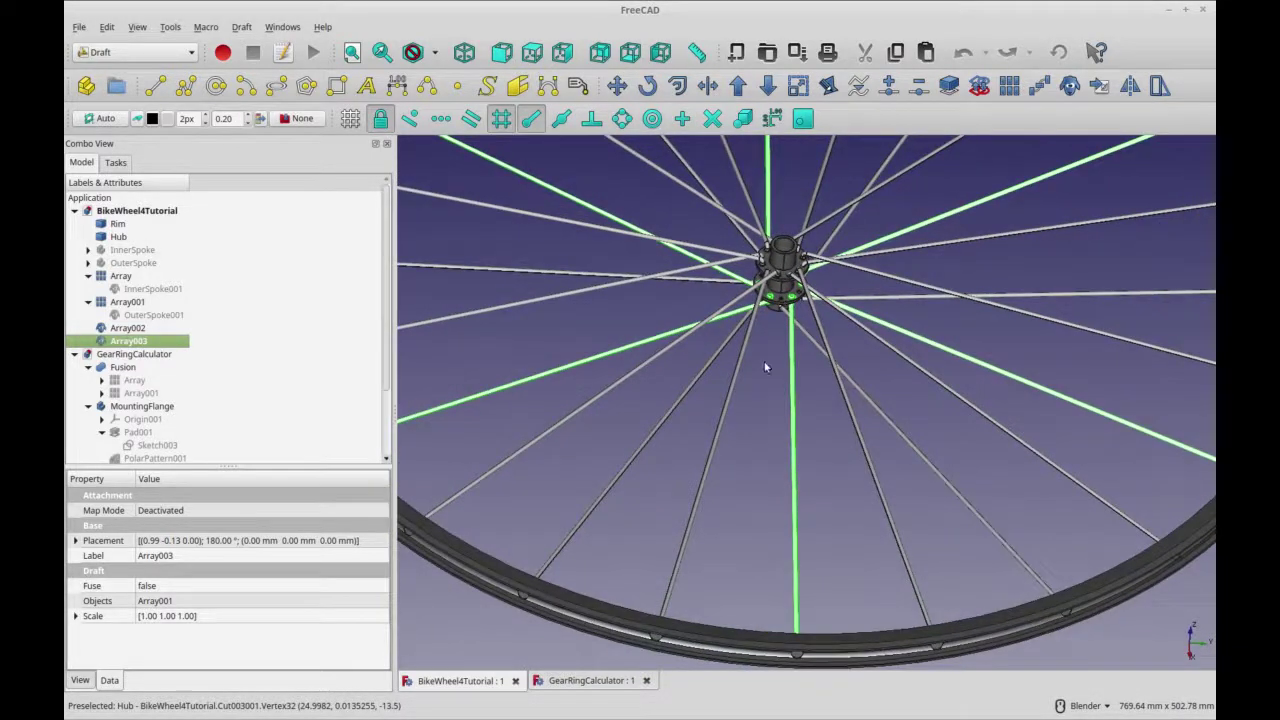
pyautogui.scroll(3, 766, 367)
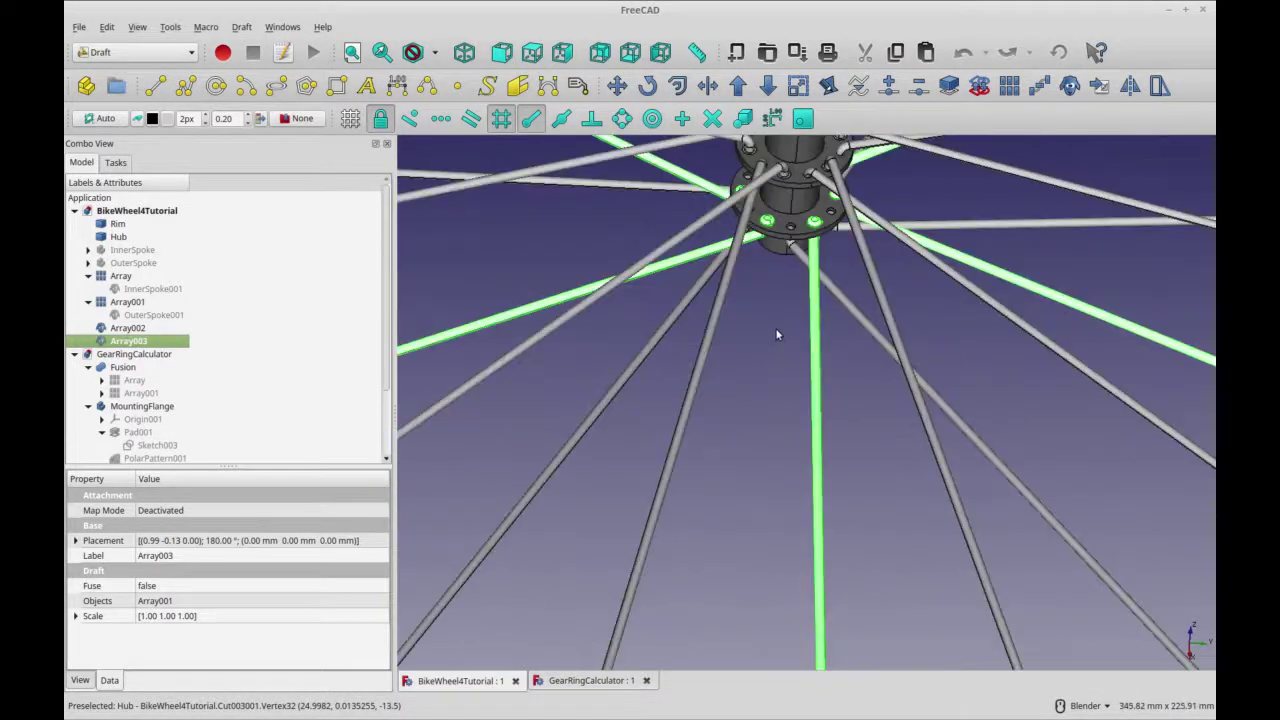
pyautogui.click(788, 250)
pyautogui.scroll(-5, 763, 307)
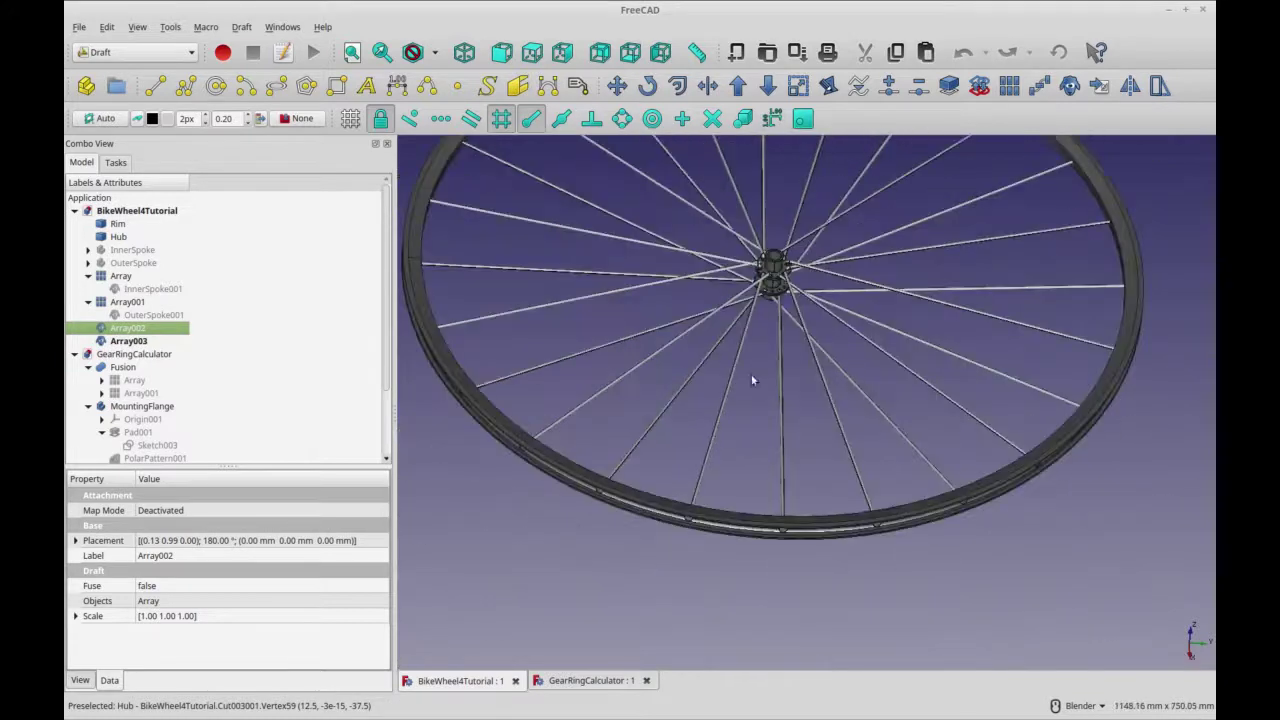
pyautogui.scroll(-4, 751, 420)
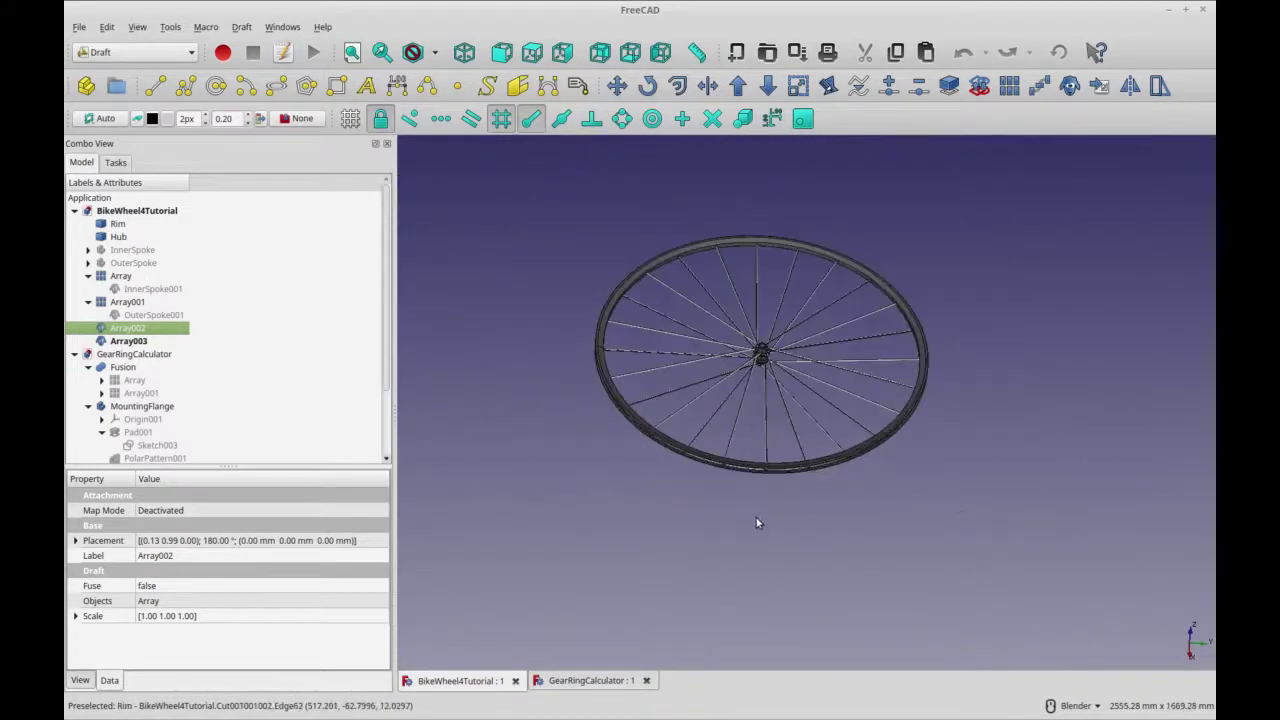
pyautogui.moveTo(760, 508); pyautogui.dragTo(916, 533, button='middle')
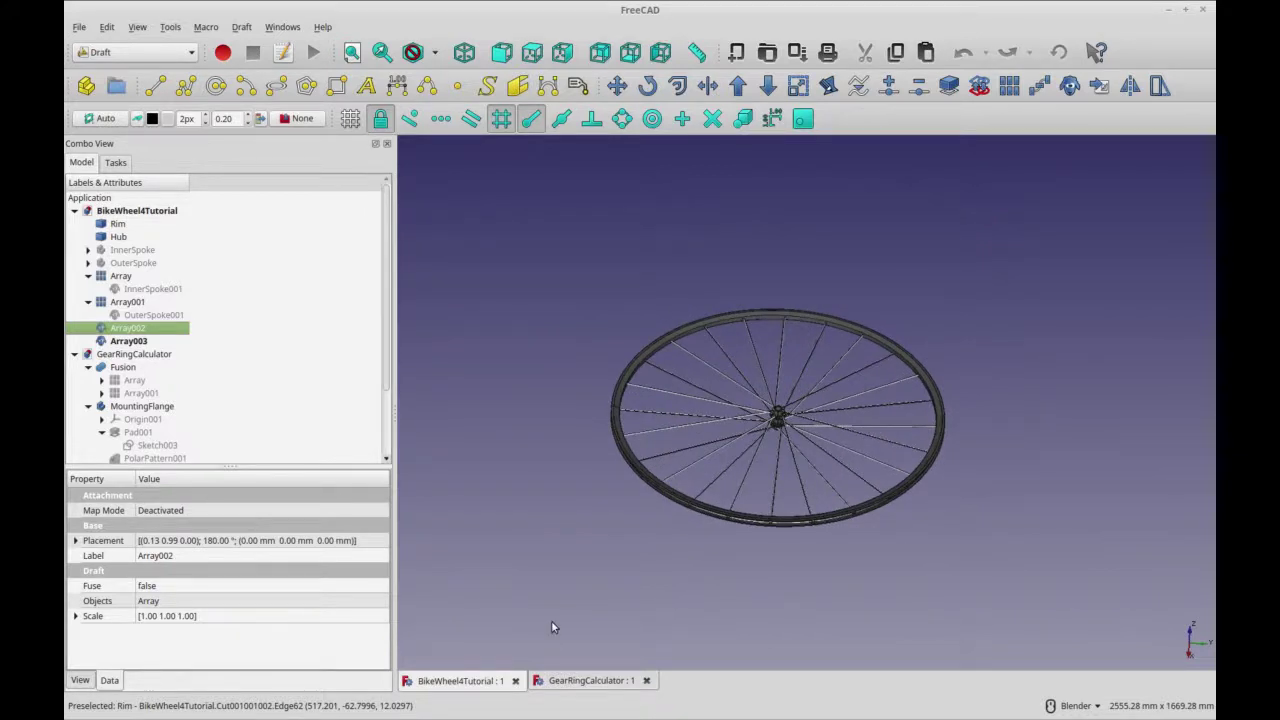
pyautogui.scroll(2, 608, 616)
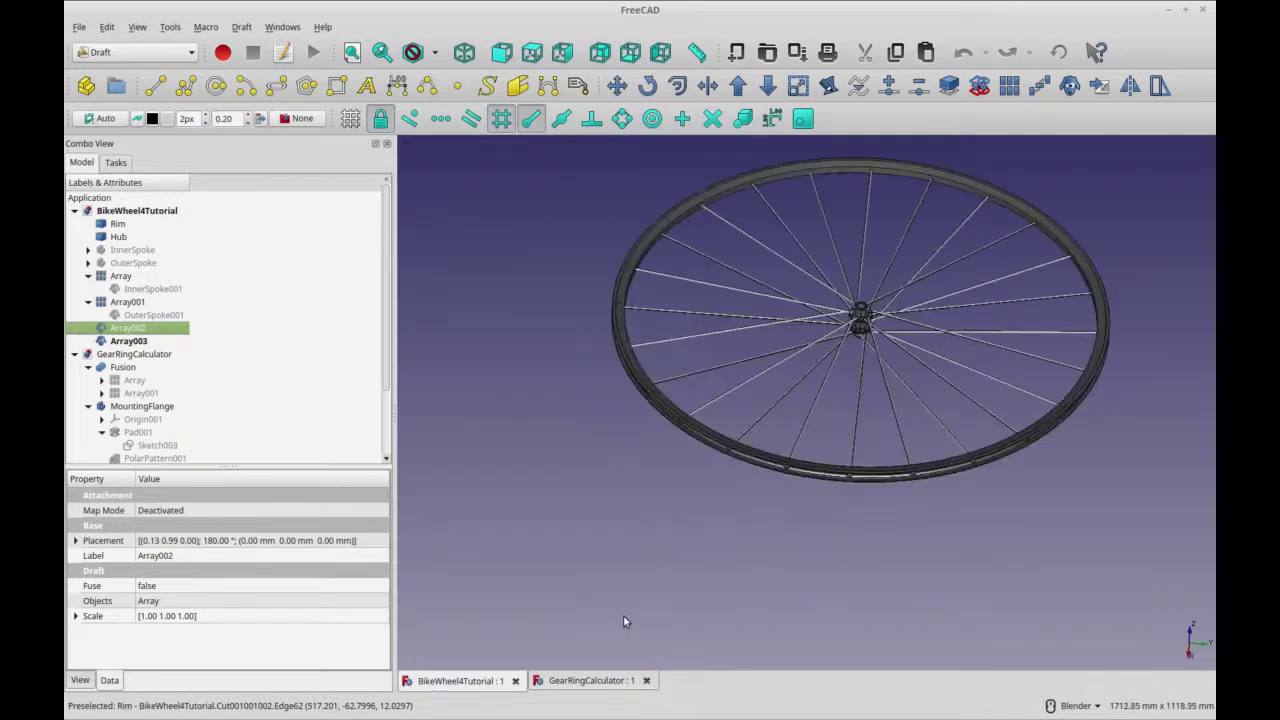